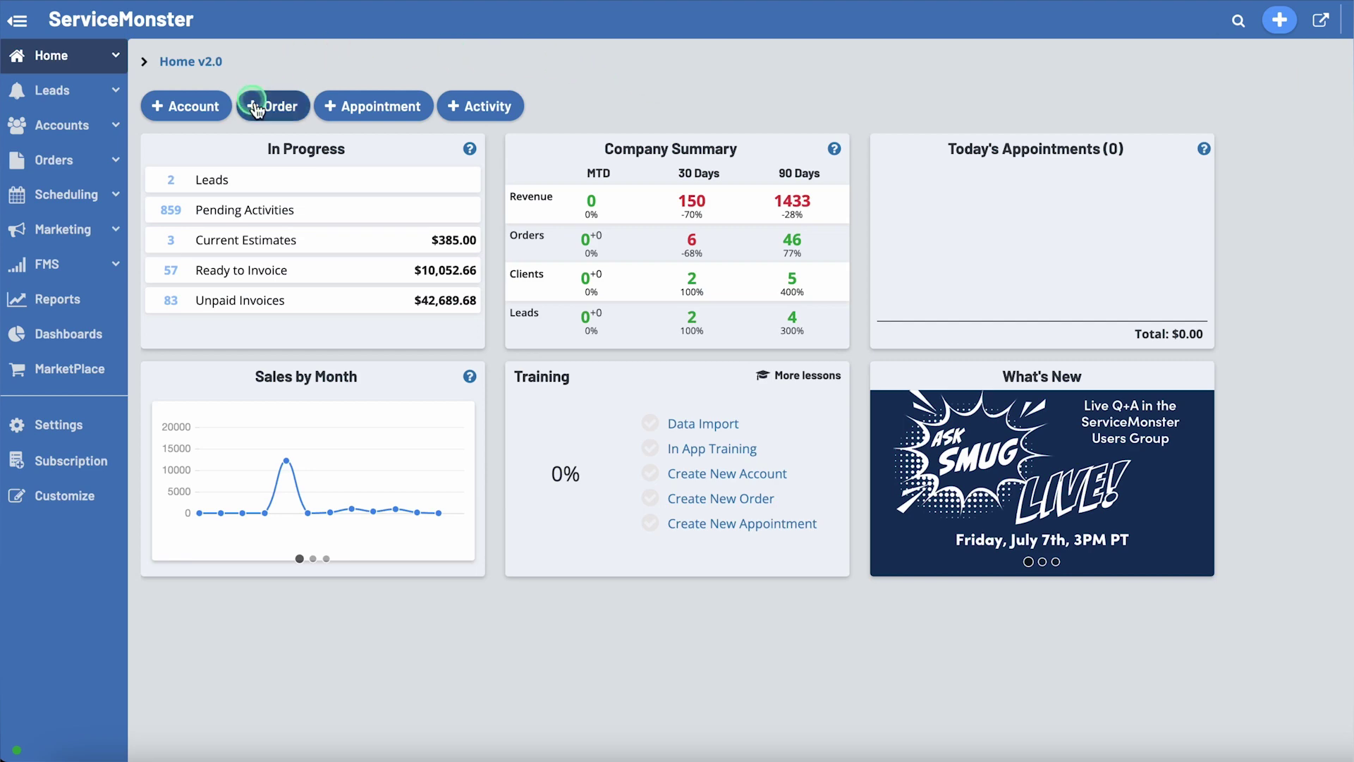
# - Open the full Orders list and start a new order from it
pyautogui.click(279, 109)
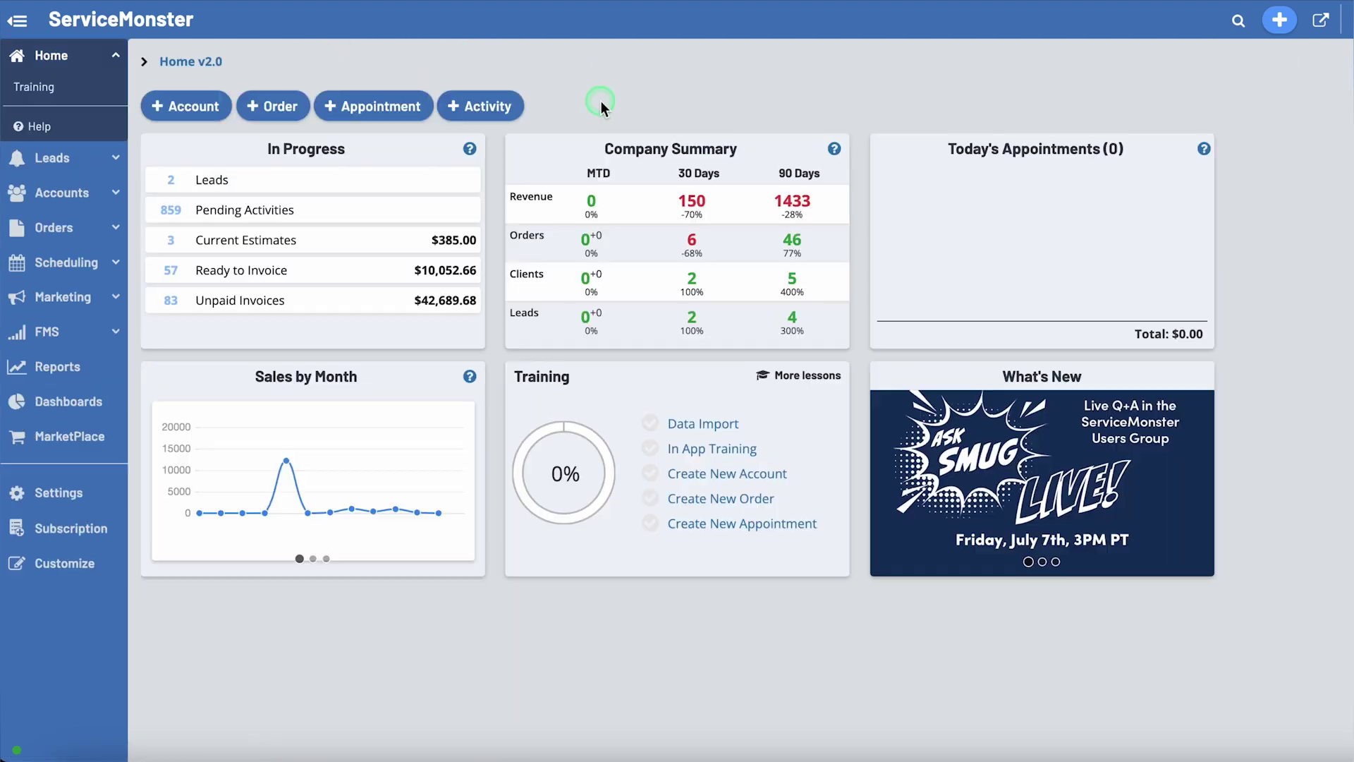
pyautogui.click(67, 234)
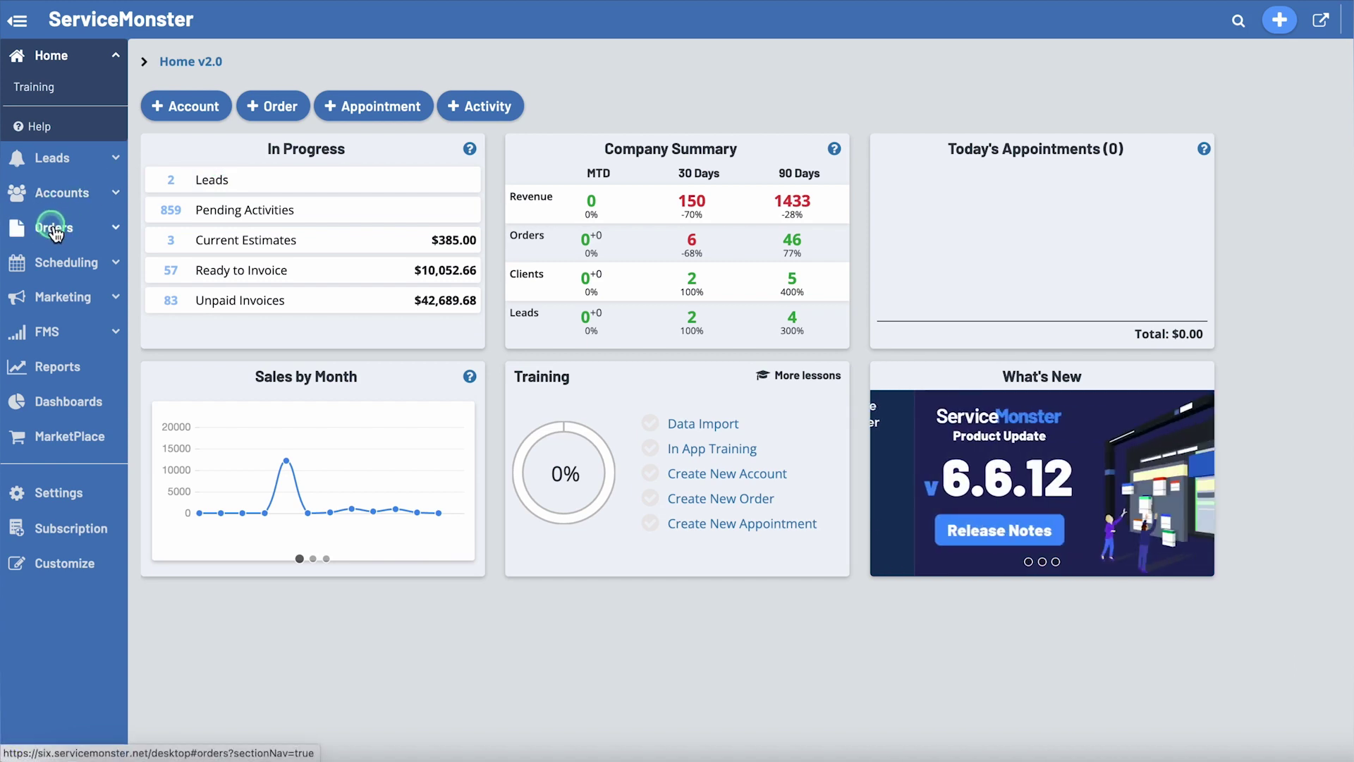
pyautogui.click(217, 141)
pyautogui.click(205, 146)
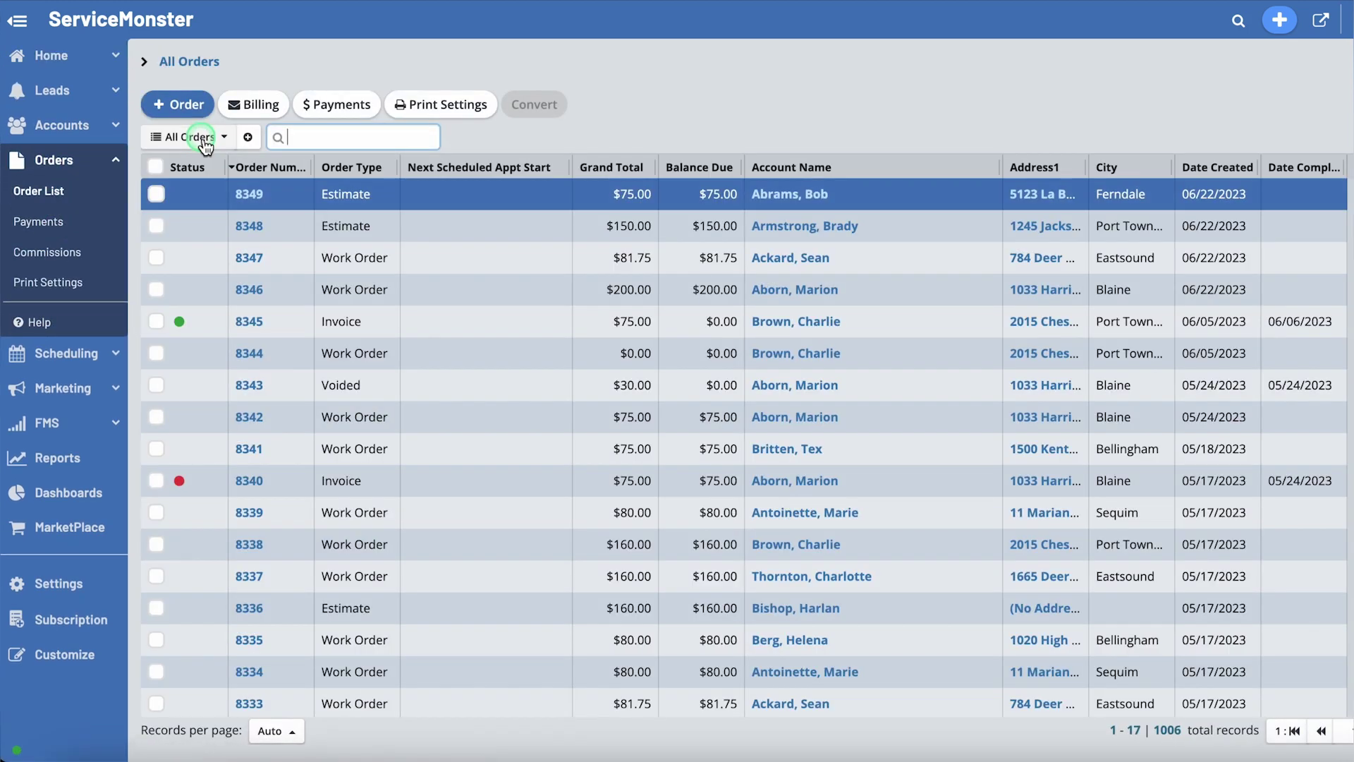
pyautogui.click(182, 99)
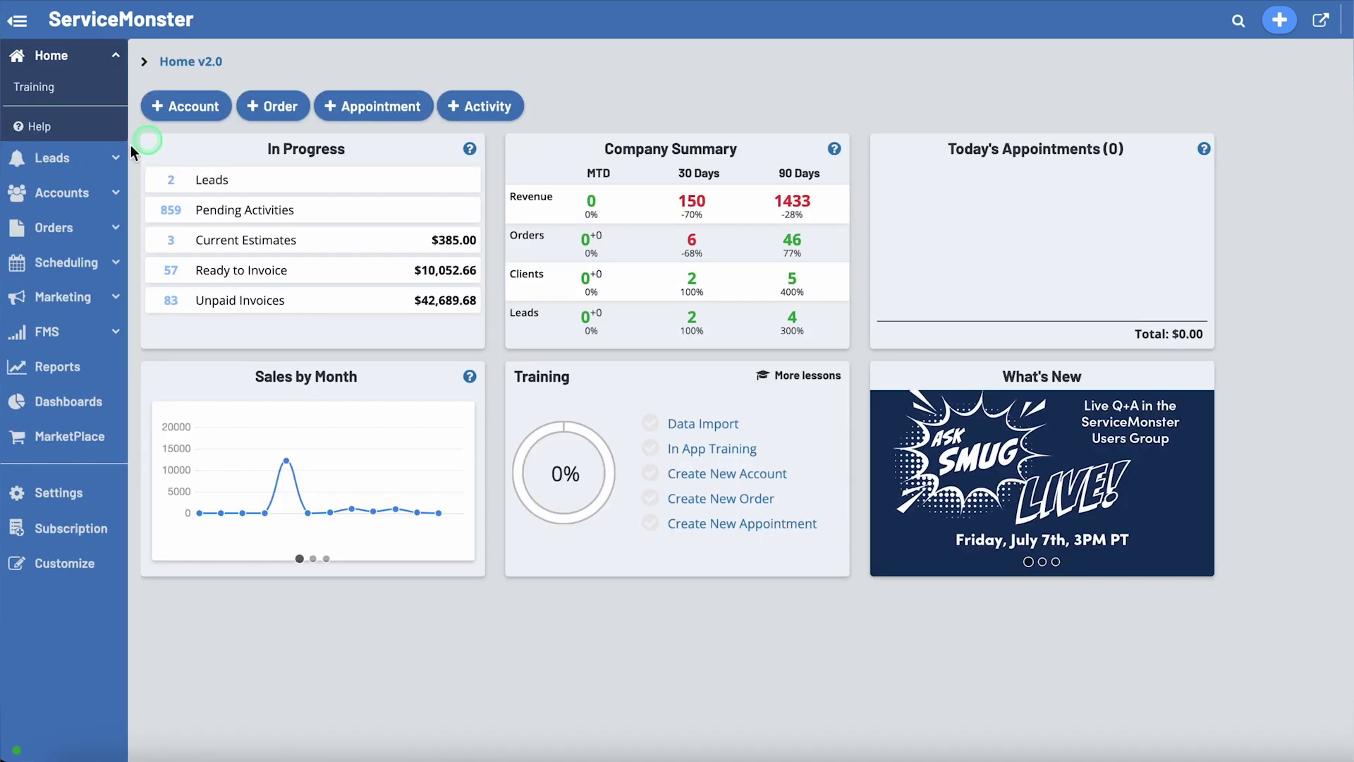
# - Open a customer's account from the Accounts list, start an order there, then return Home
pyautogui.click(61, 194)
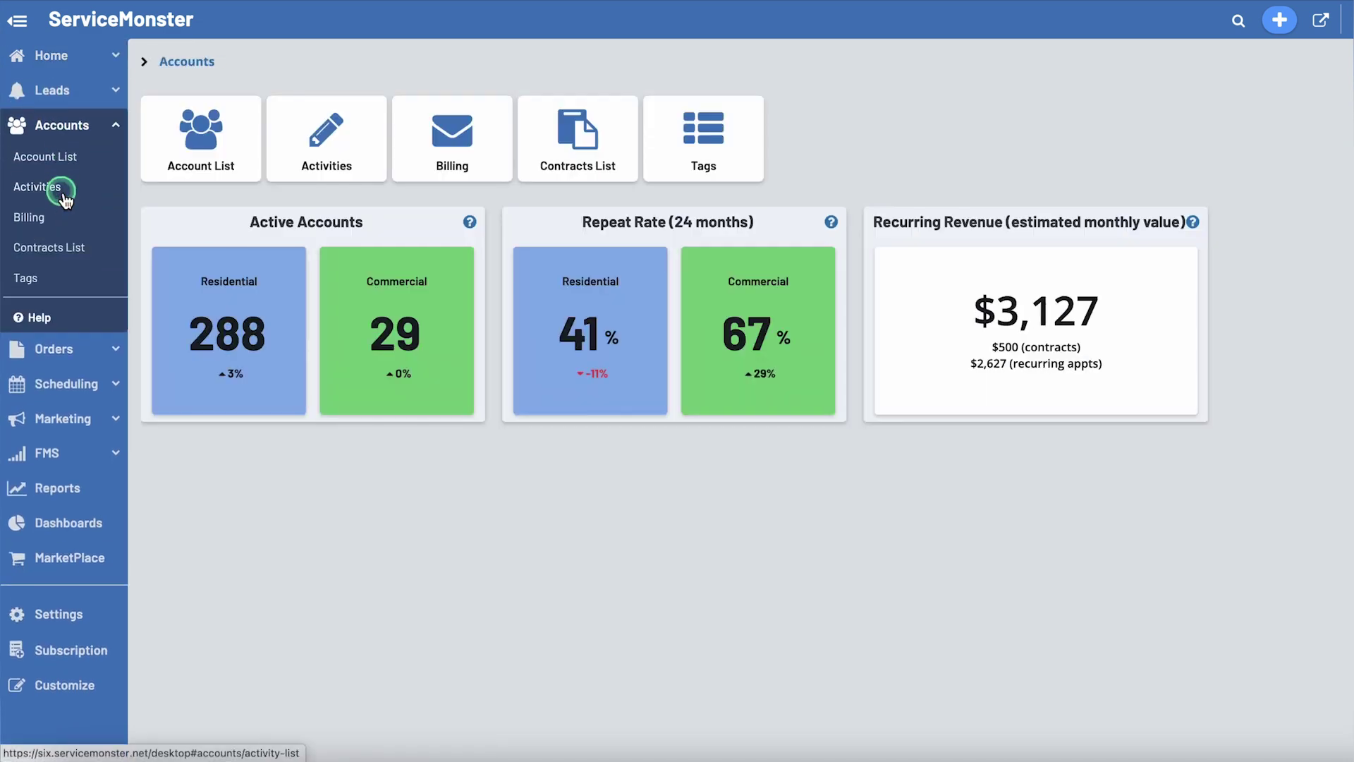
pyautogui.click(76, 196)
pyautogui.click(205, 151)
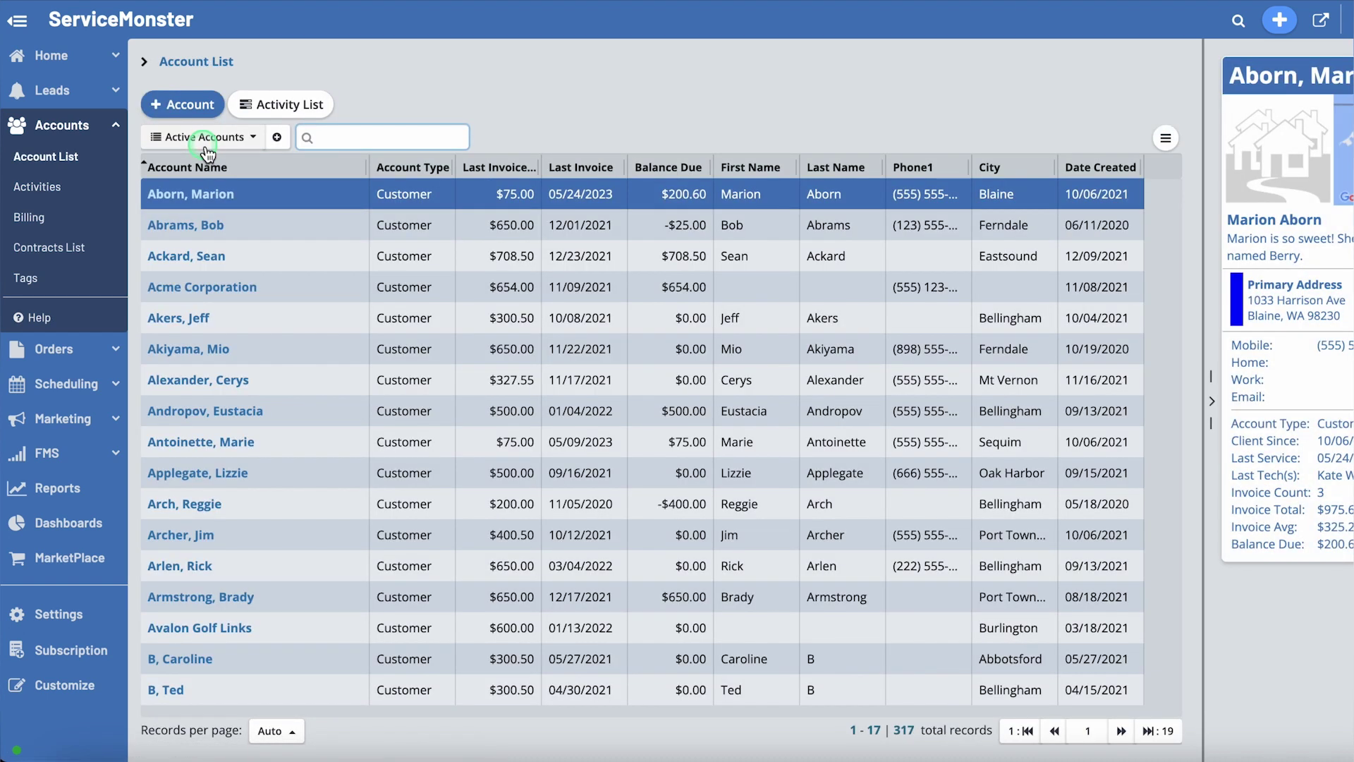
pyautogui.click(203, 195)
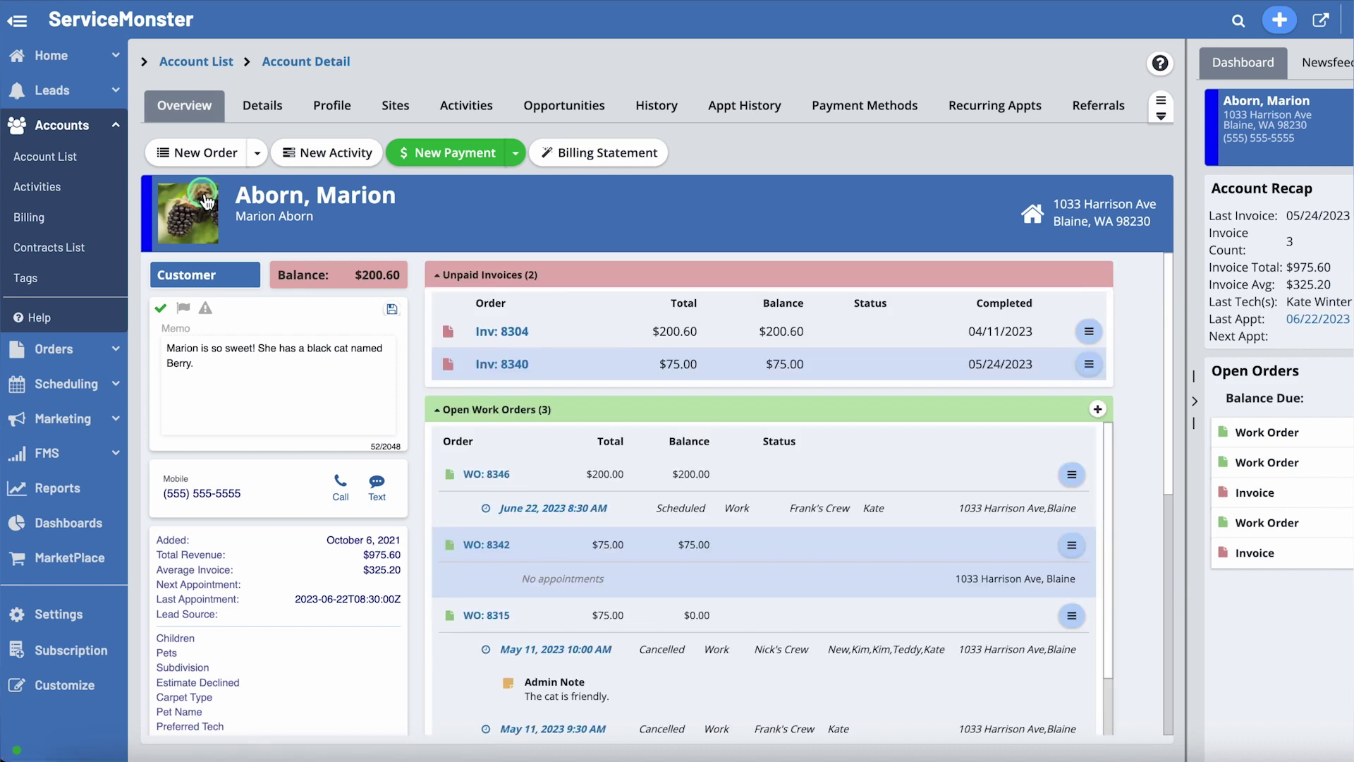
pyautogui.click(189, 159)
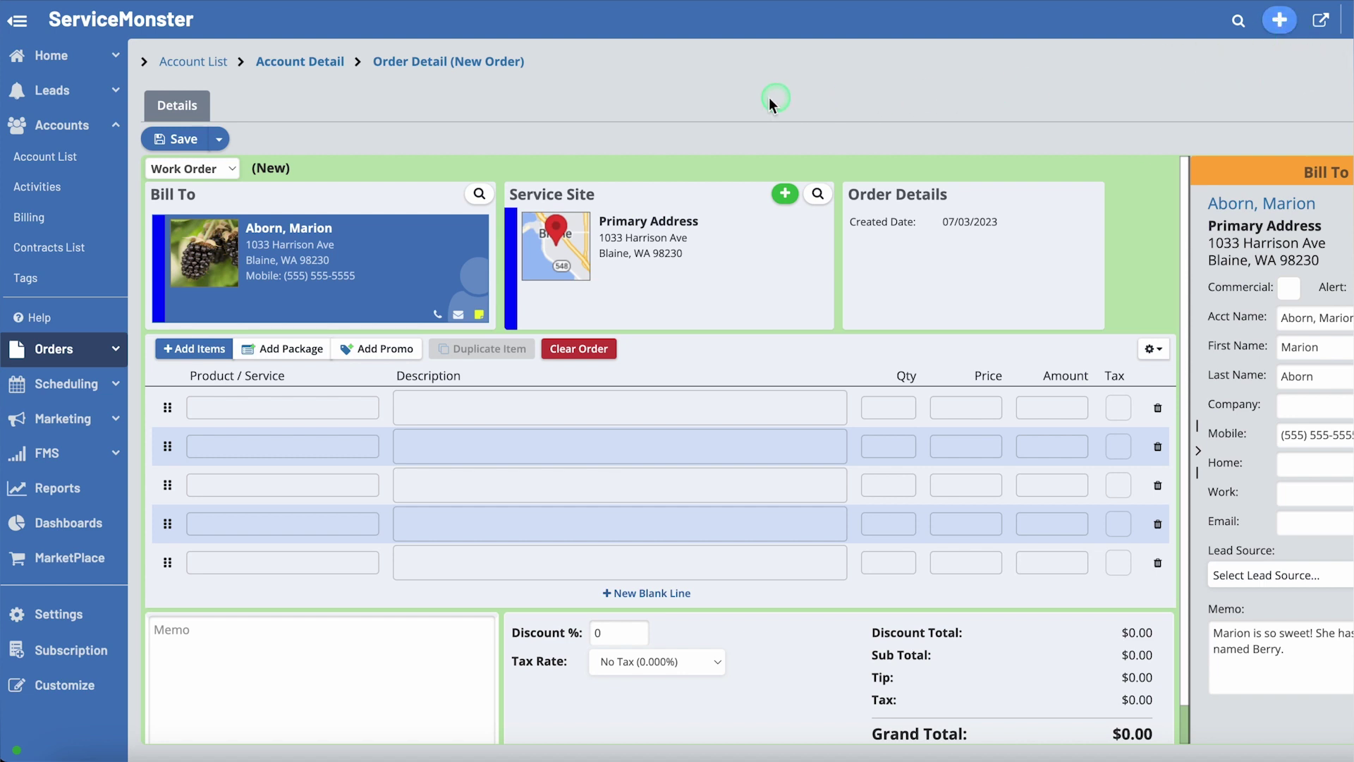
pyautogui.click(56, 59)
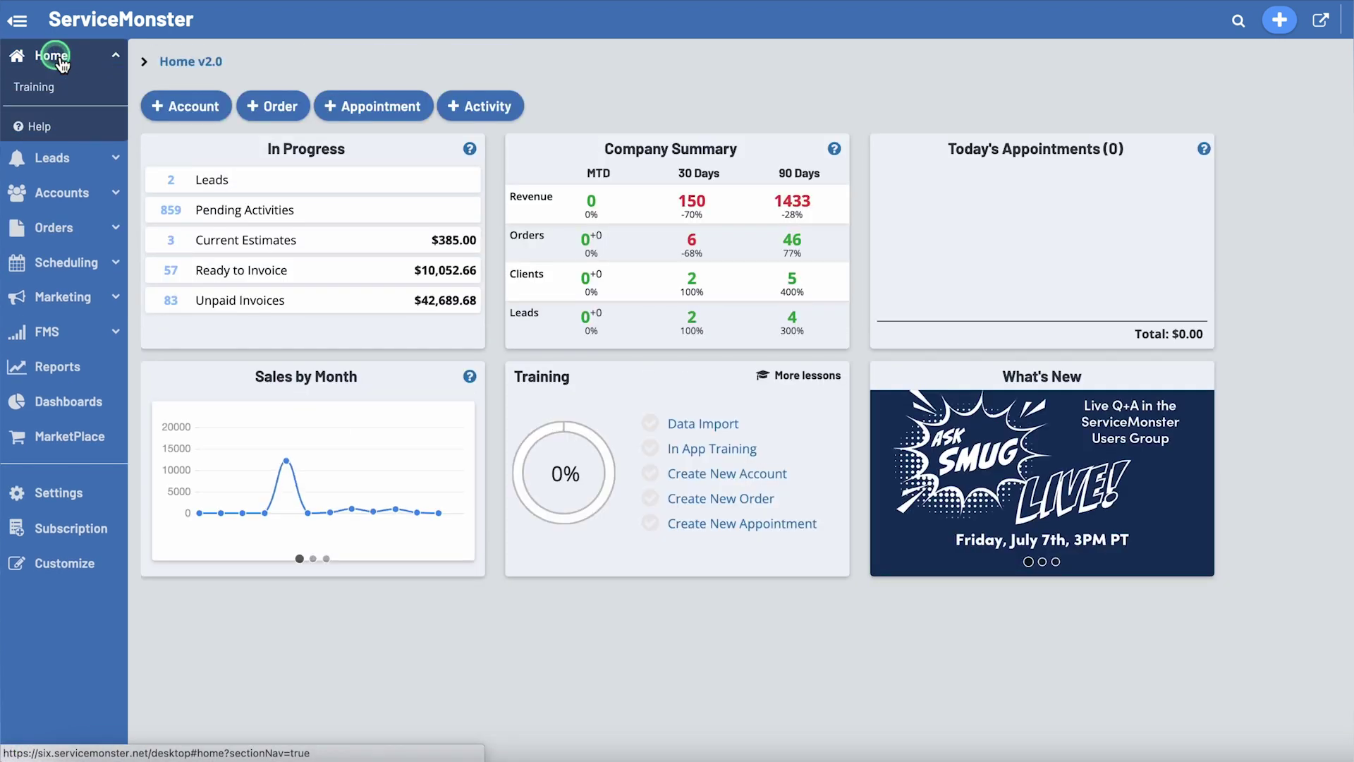
# - In Quick Add, find the existing customer by first name and create a new work order
pyautogui.click(1281, 23)
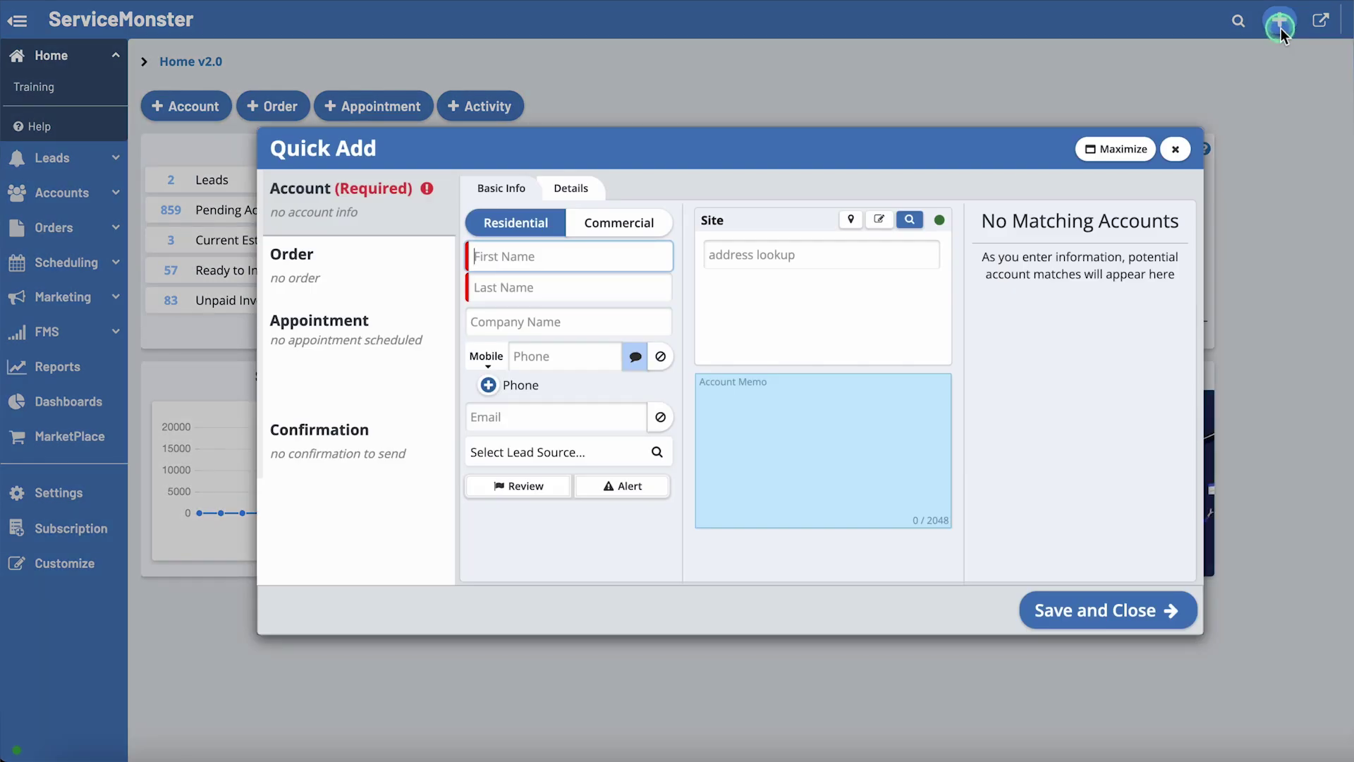
pyautogui.click(490, 255)
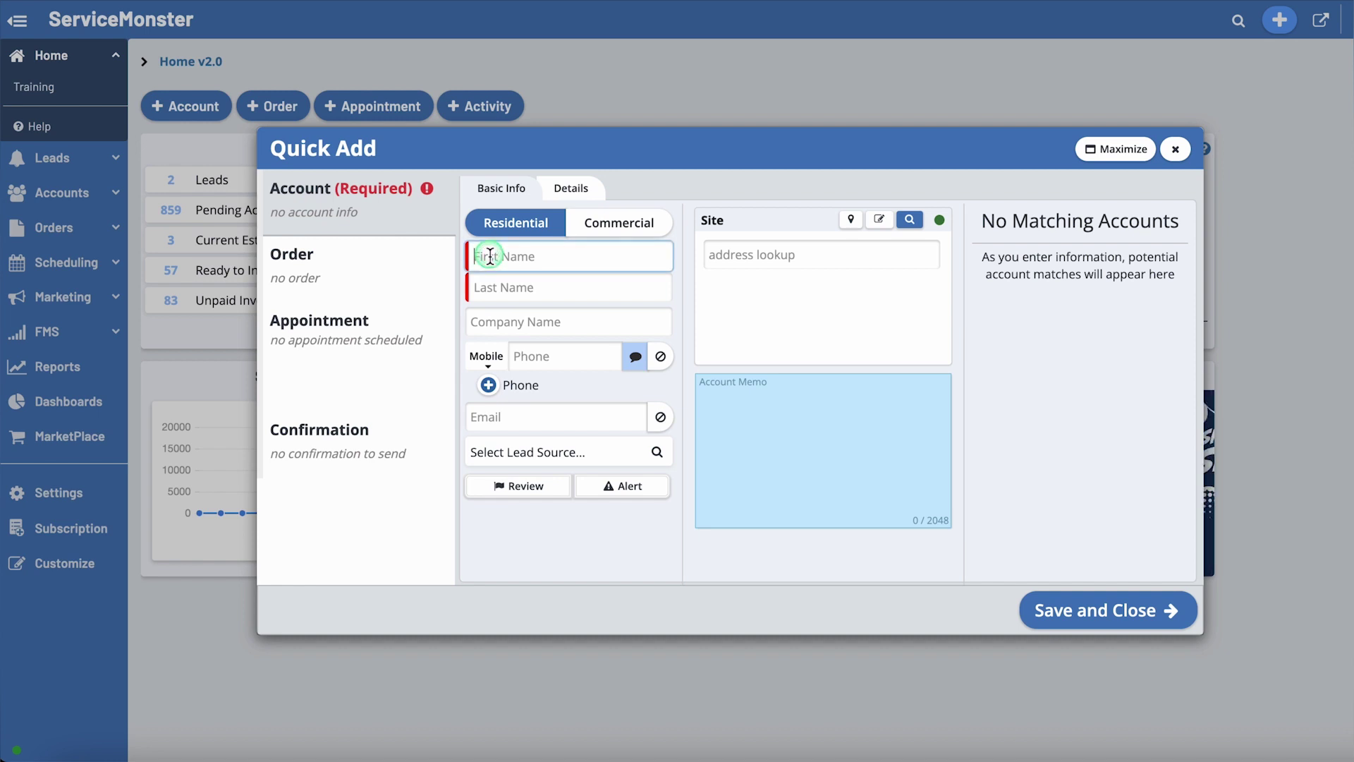
pyautogui.write('Ma')
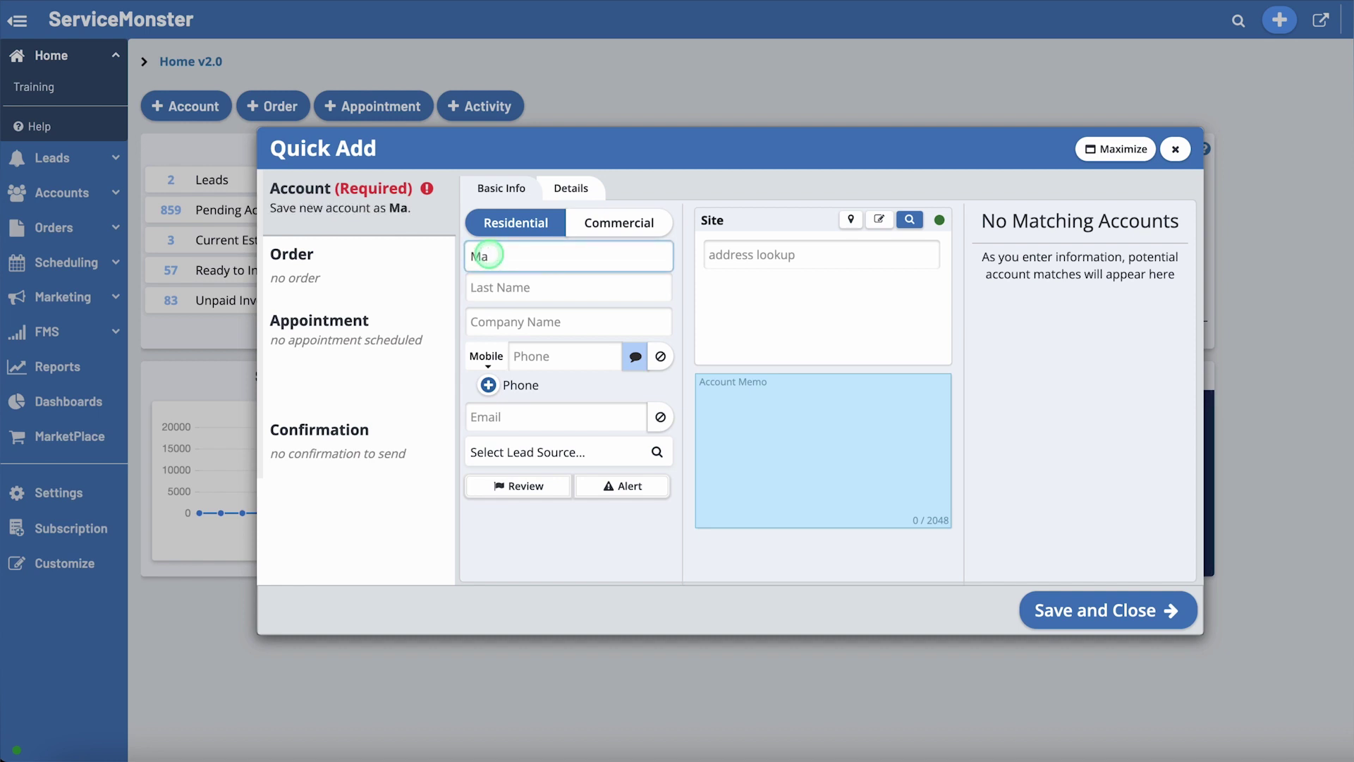
pyautogui.write('r')
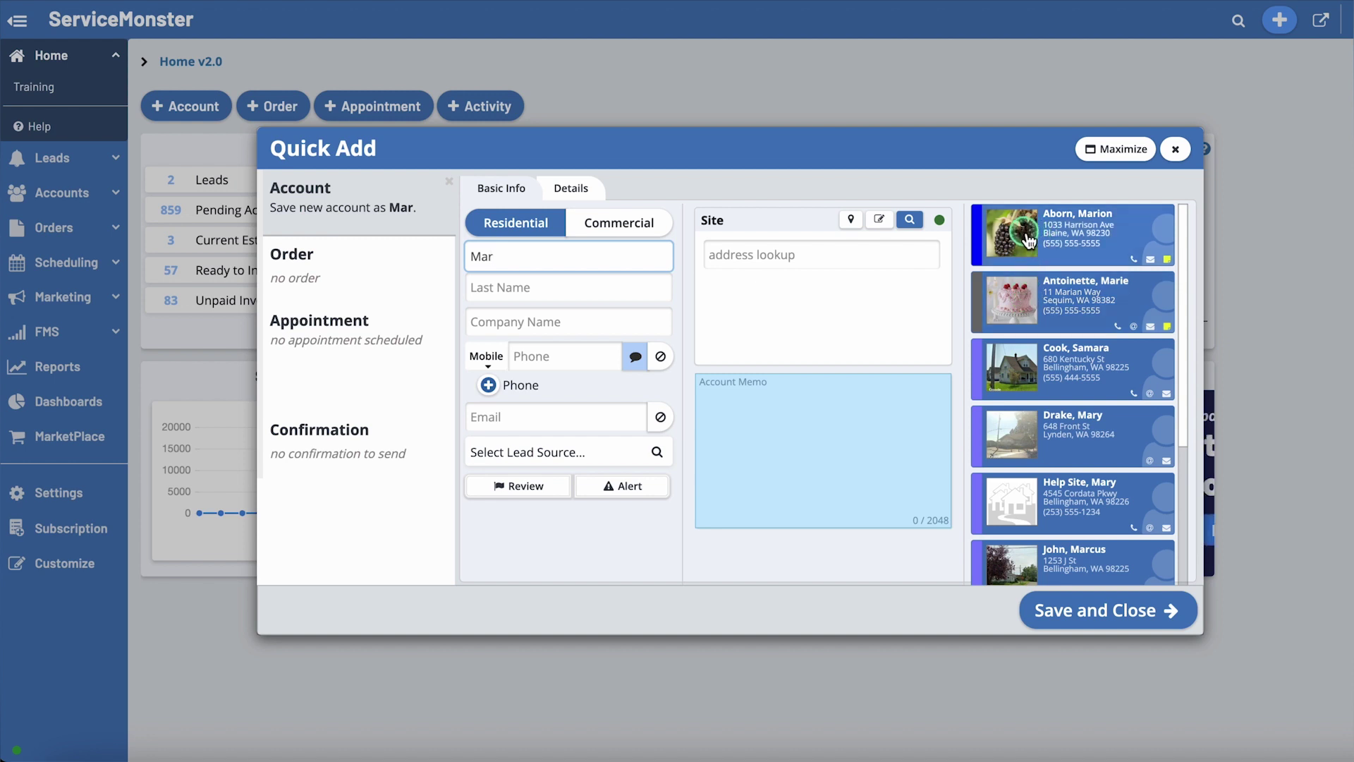
pyautogui.click(1029, 241)
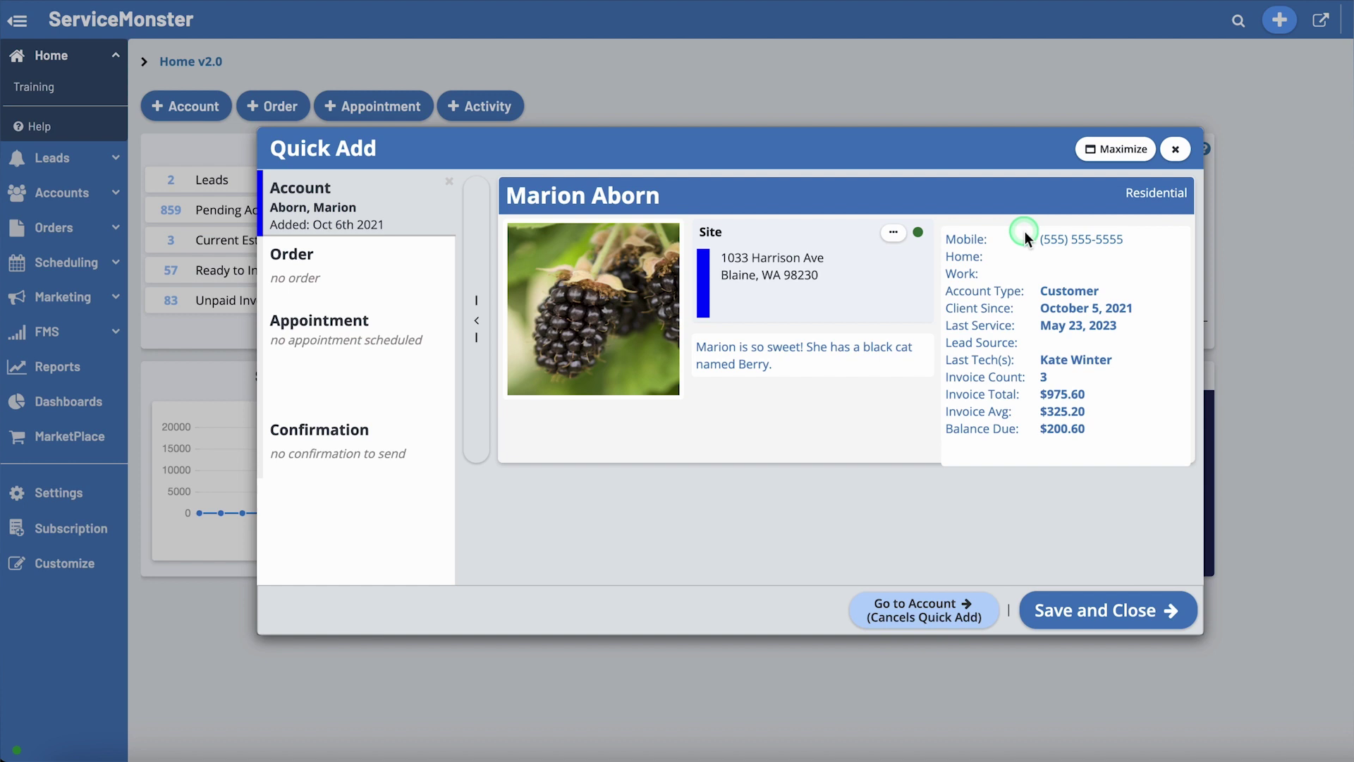
pyautogui.click(332, 274)
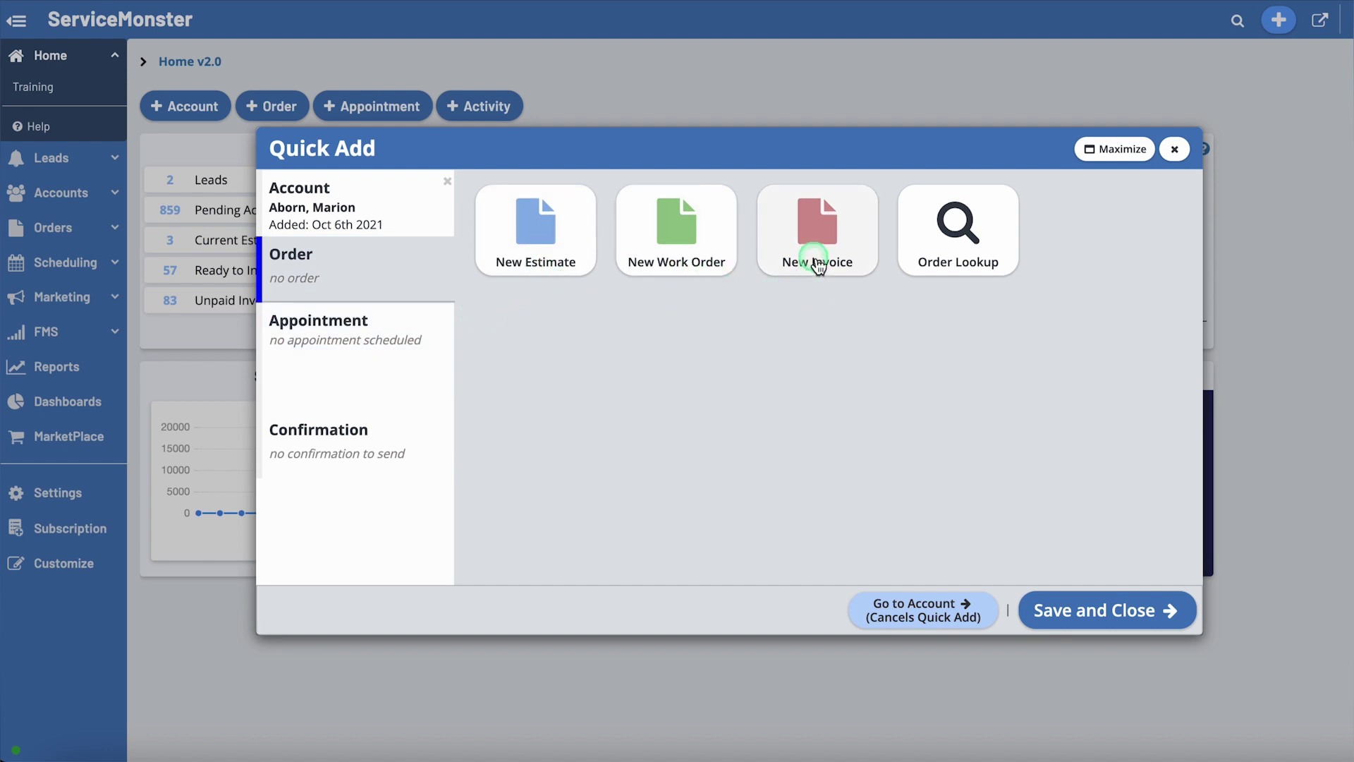
pyautogui.click(678, 234)
# - Add Organic Carpet Cleaning as the first line item and choose a lead source
pyautogui.click(541, 279)
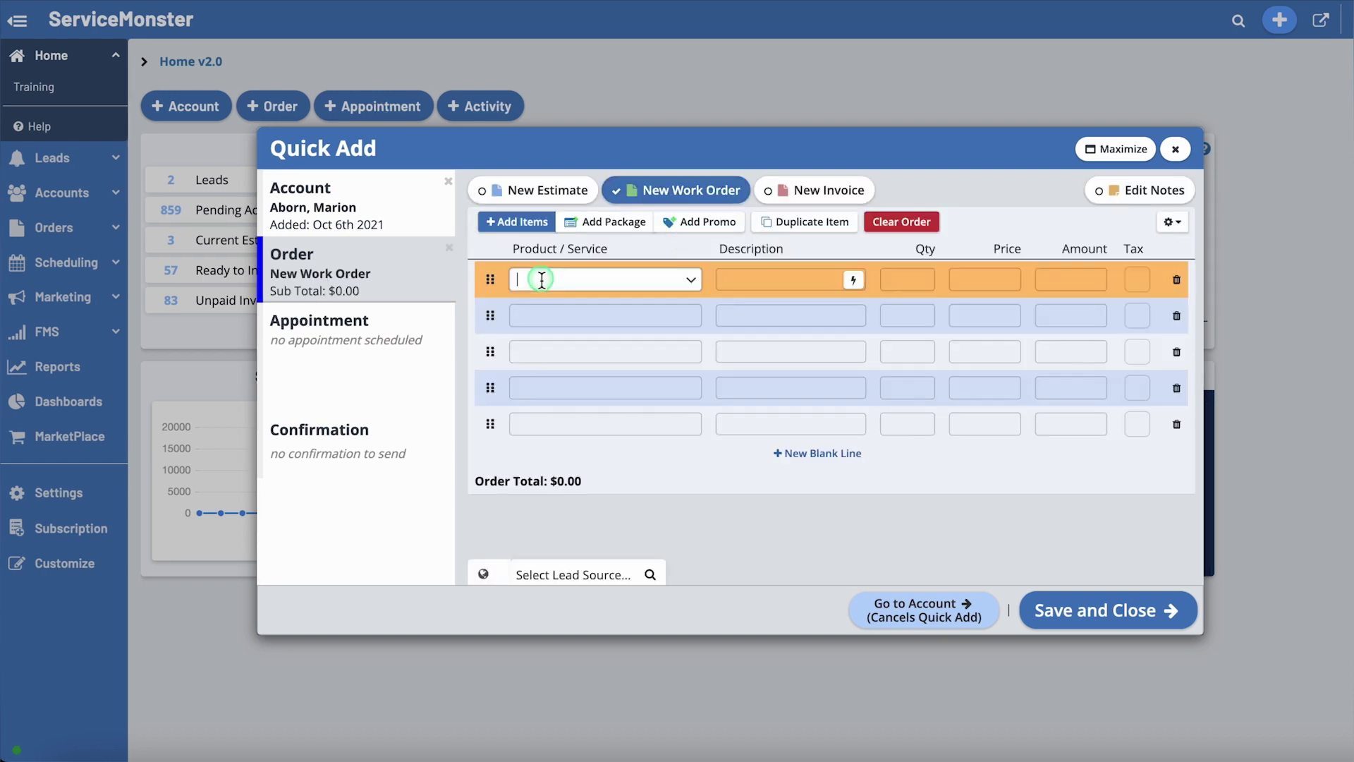
pyautogui.click(690, 279)
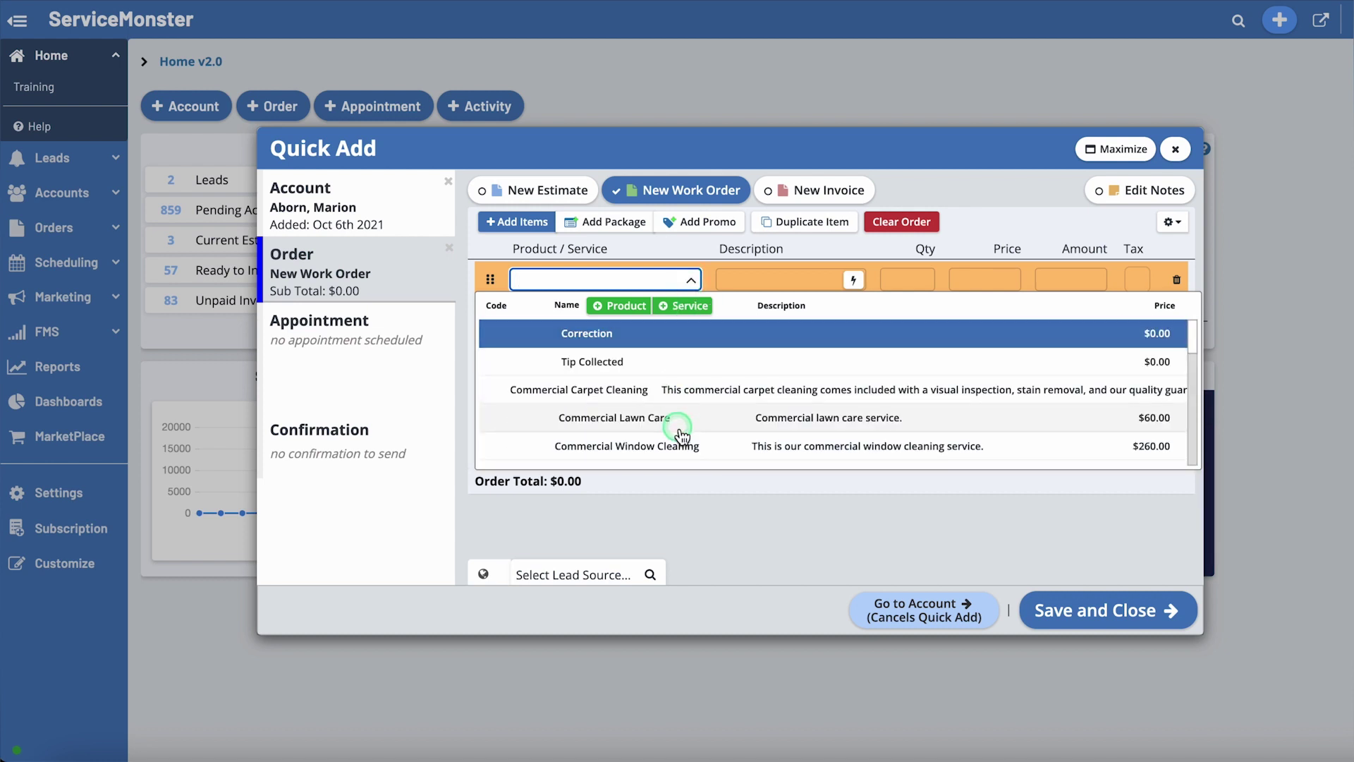
pyautogui.click(690, 279)
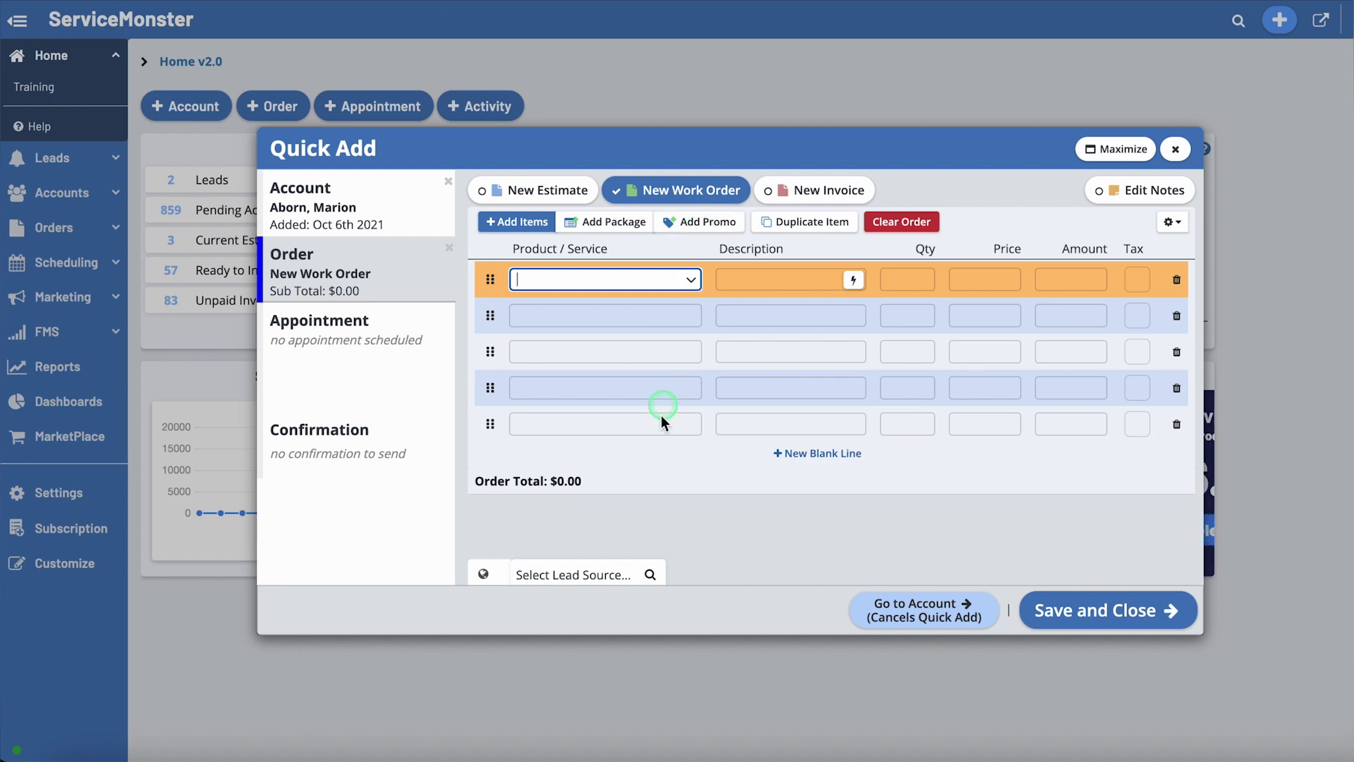
pyautogui.click(647, 574)
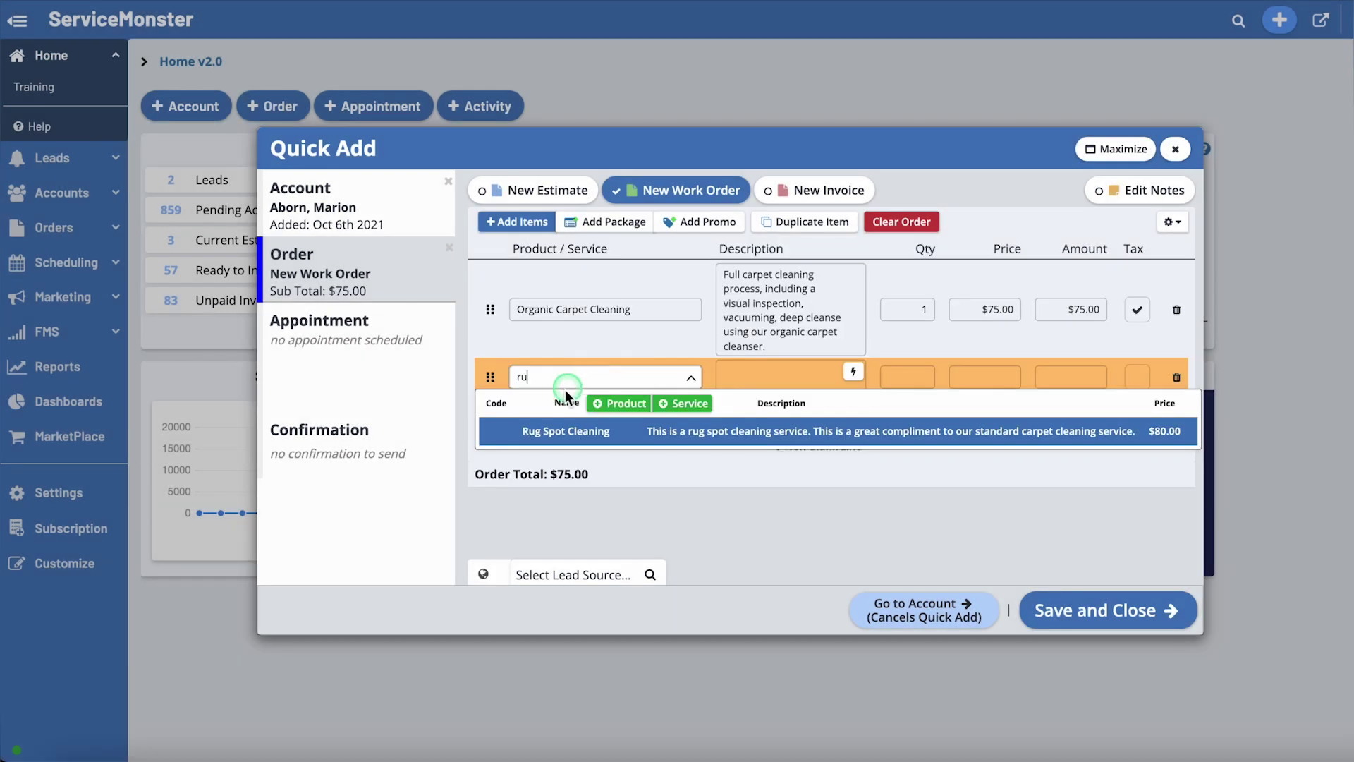
# - Add Rug Spot Cleaning as the second item, bringing the order total to $155.00
pyautogui.click(549, 431)
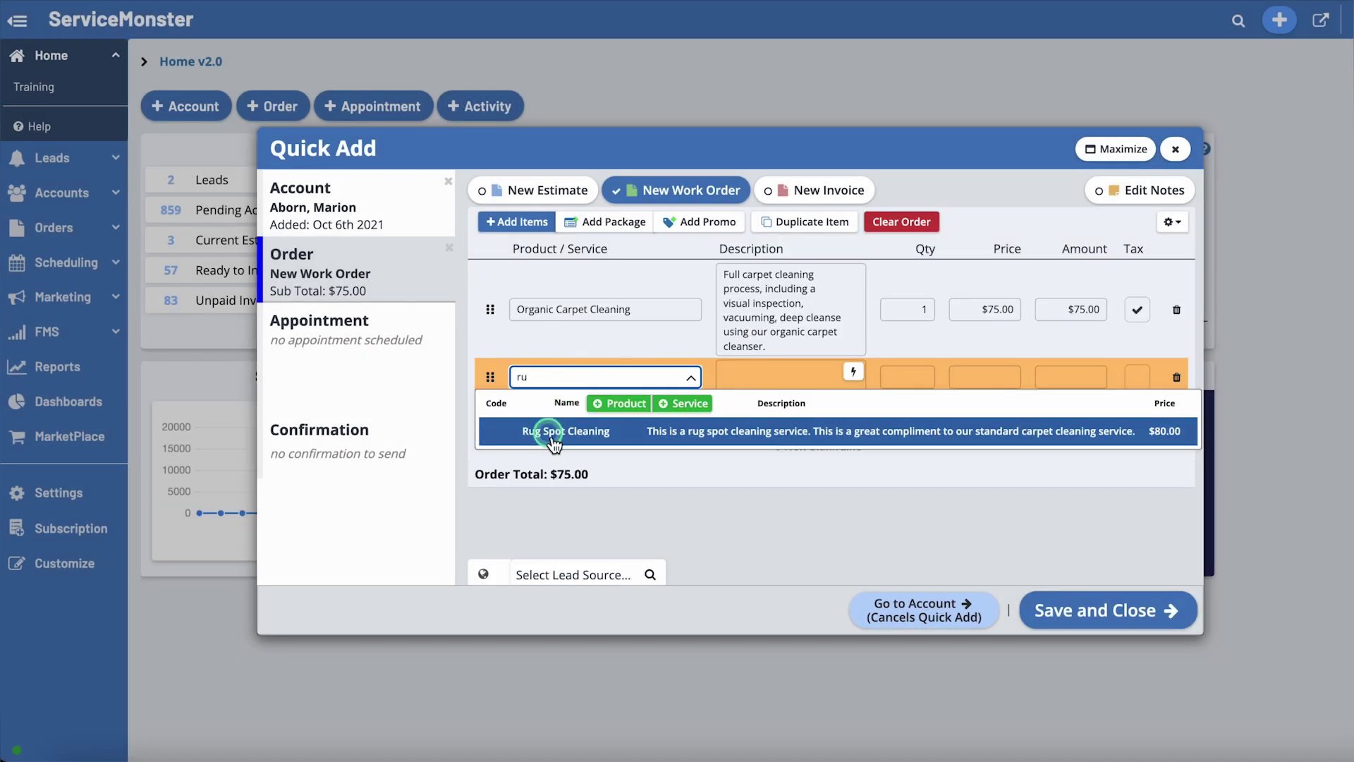
pyautogui.click(947, 450)
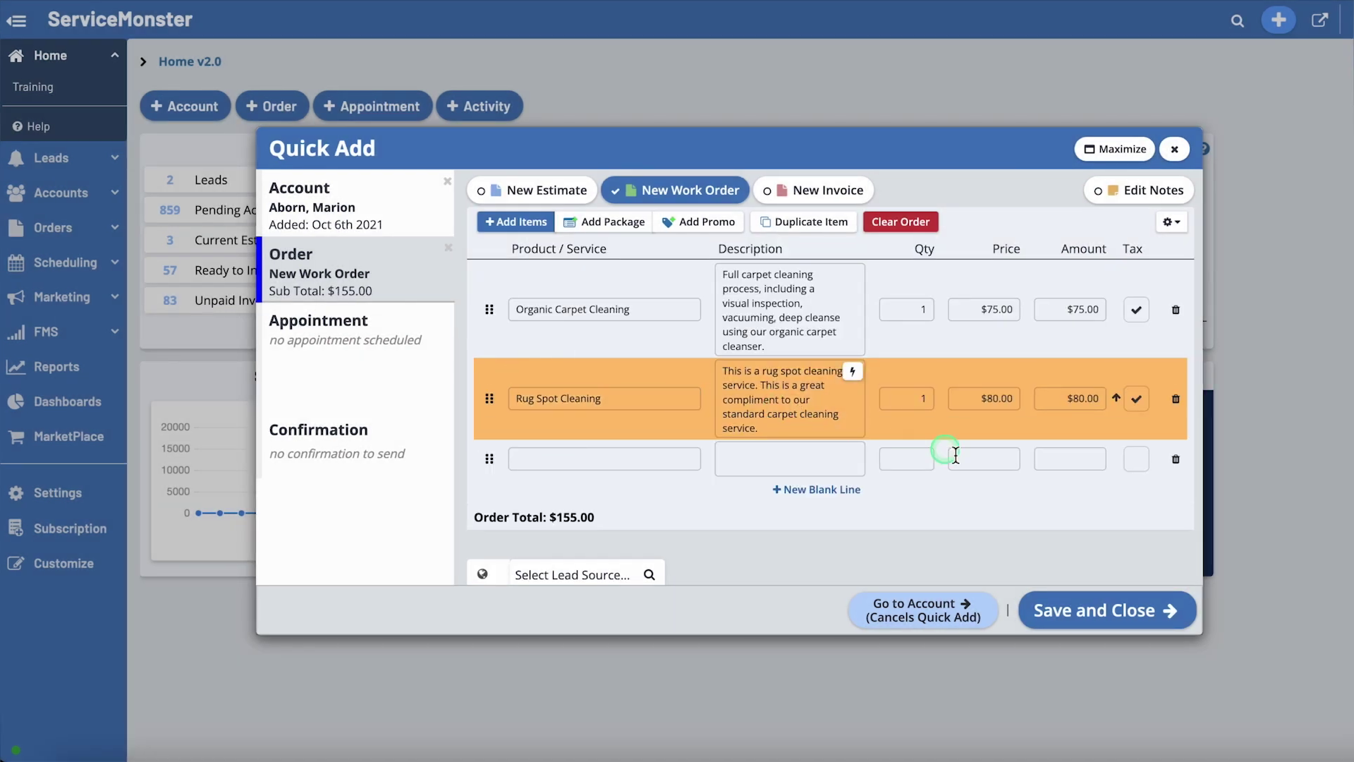
pyautogui.click(1105, 633)
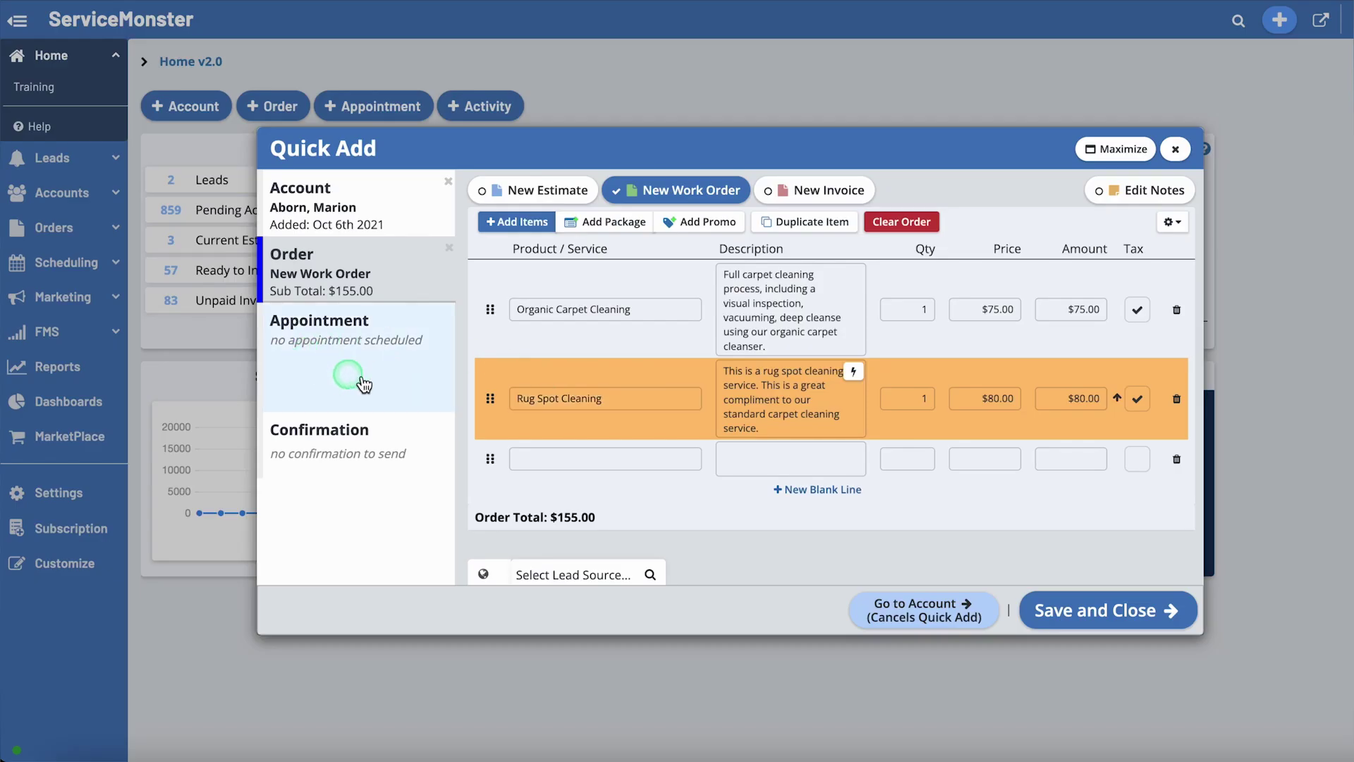
pyautogui.click(339, 366)
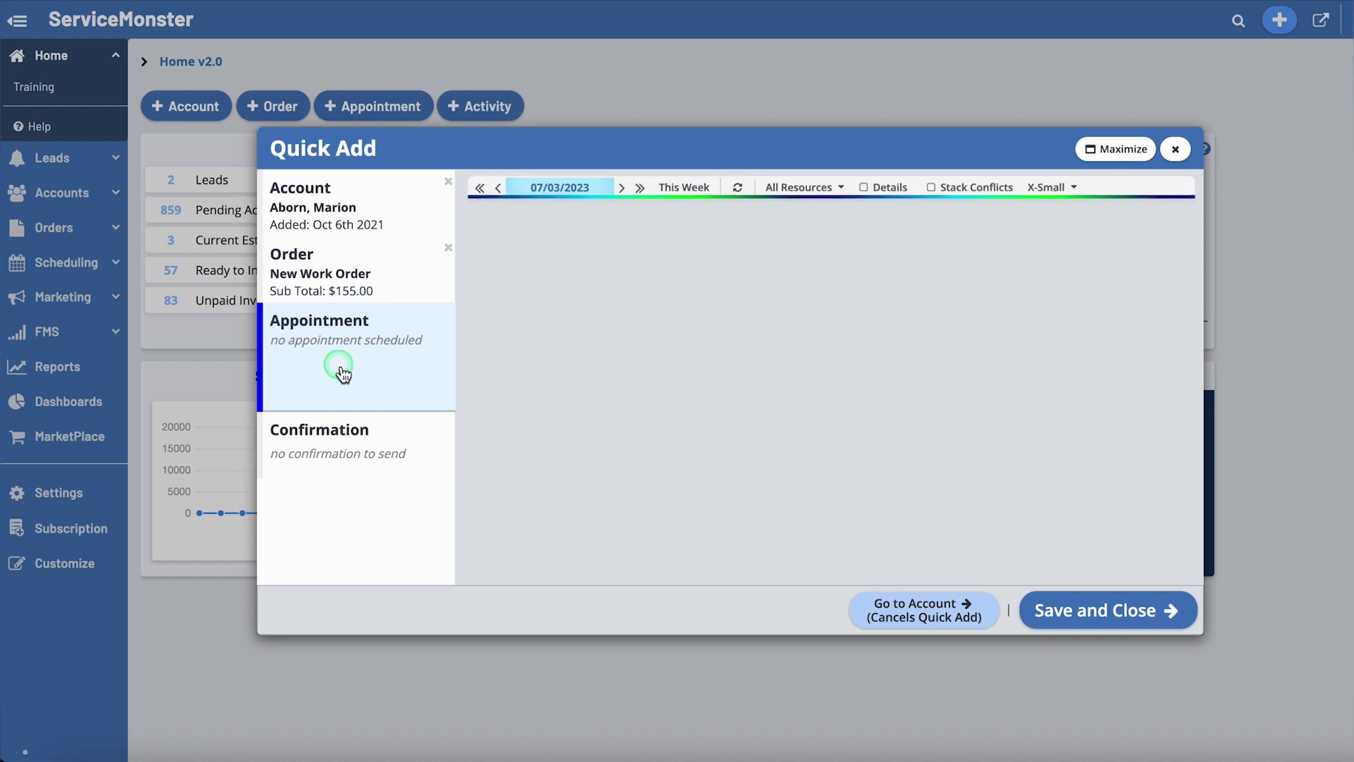
# - Place the appointment on Tuesday Jul 4 at 10:30 in Frank's Crew's row
pyautogui.click(692, 404)
pyautogui.click(774, 414)
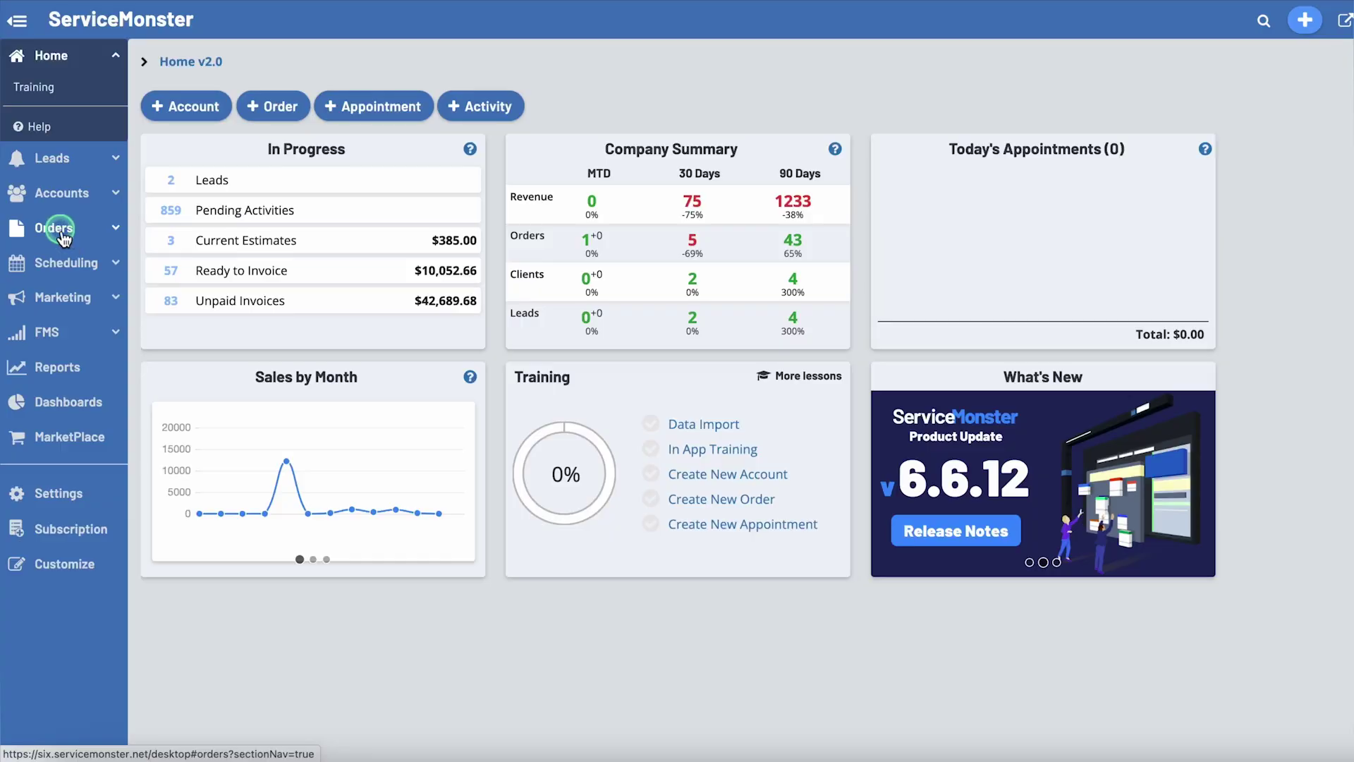
pyautogui.click(72, 235)
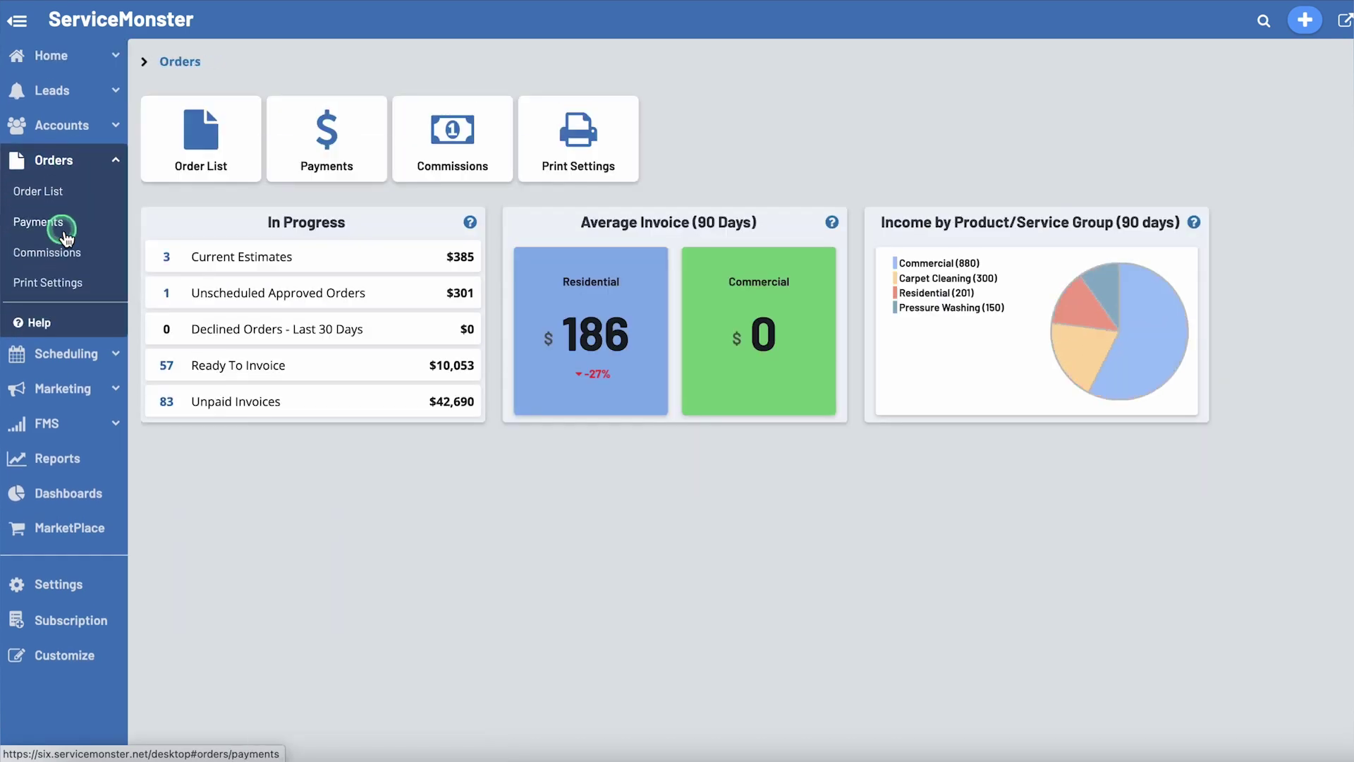
# - Open estimate 8348 and drag its unscheduled appointment to Thursday Jul 13, 9:00, Nick's Crew
pyautogui.click(212, 157)
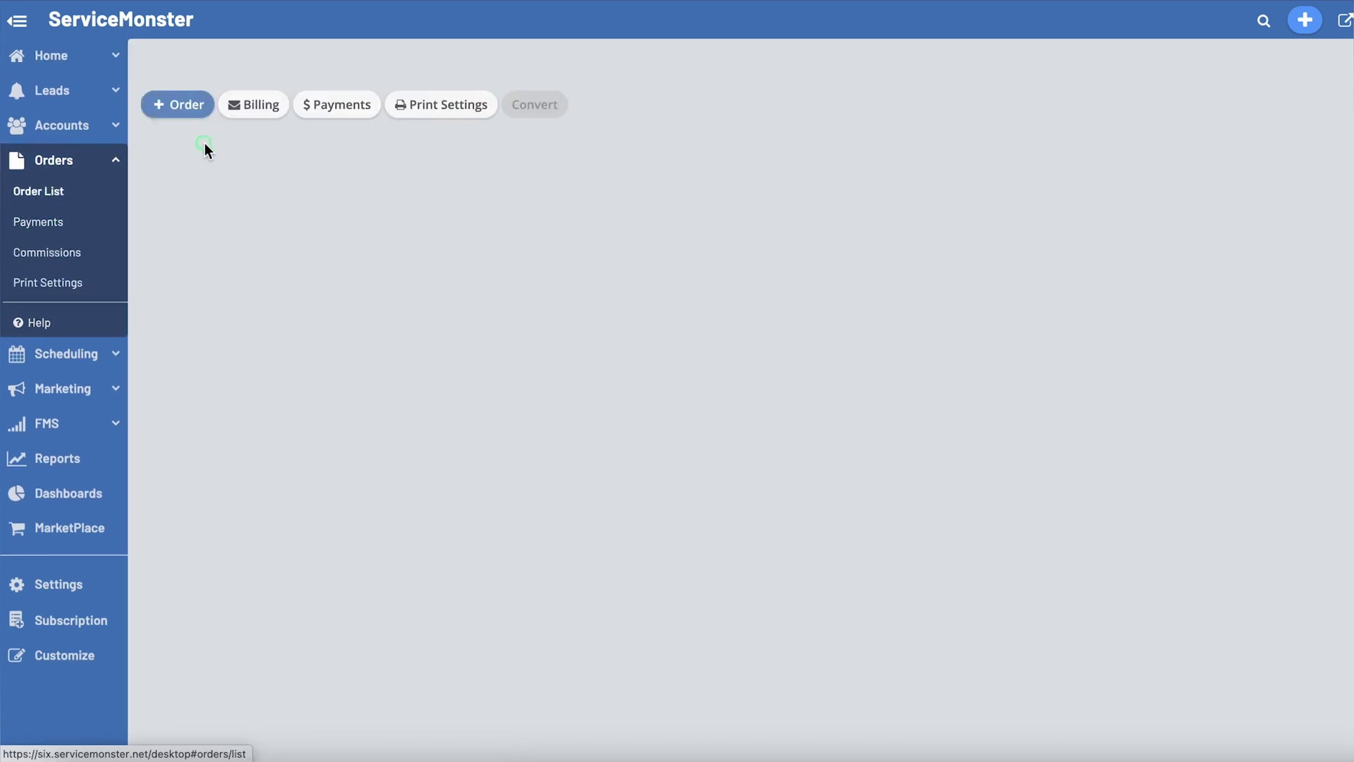
pyautogui.click(251, 259)
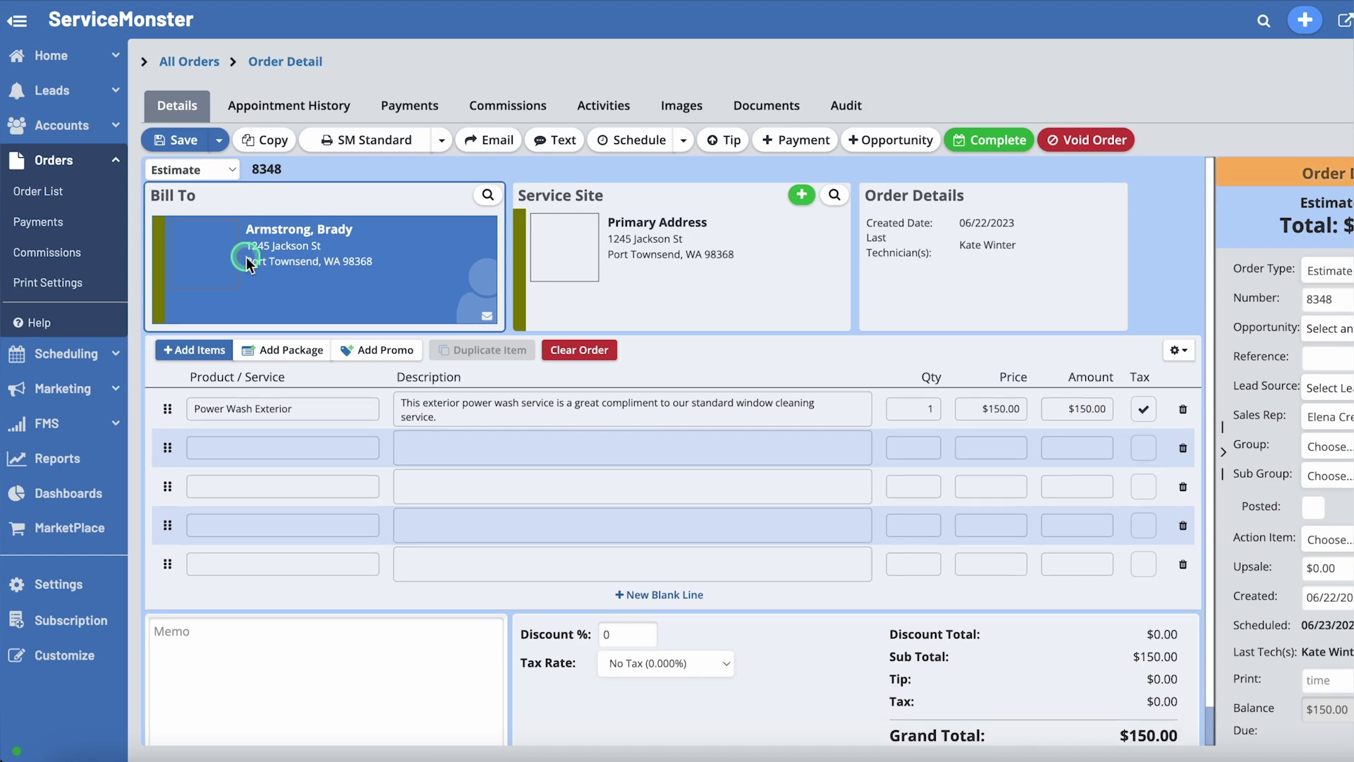
pyautogui.click(323, 196)
pyautogui.click(637, 148)
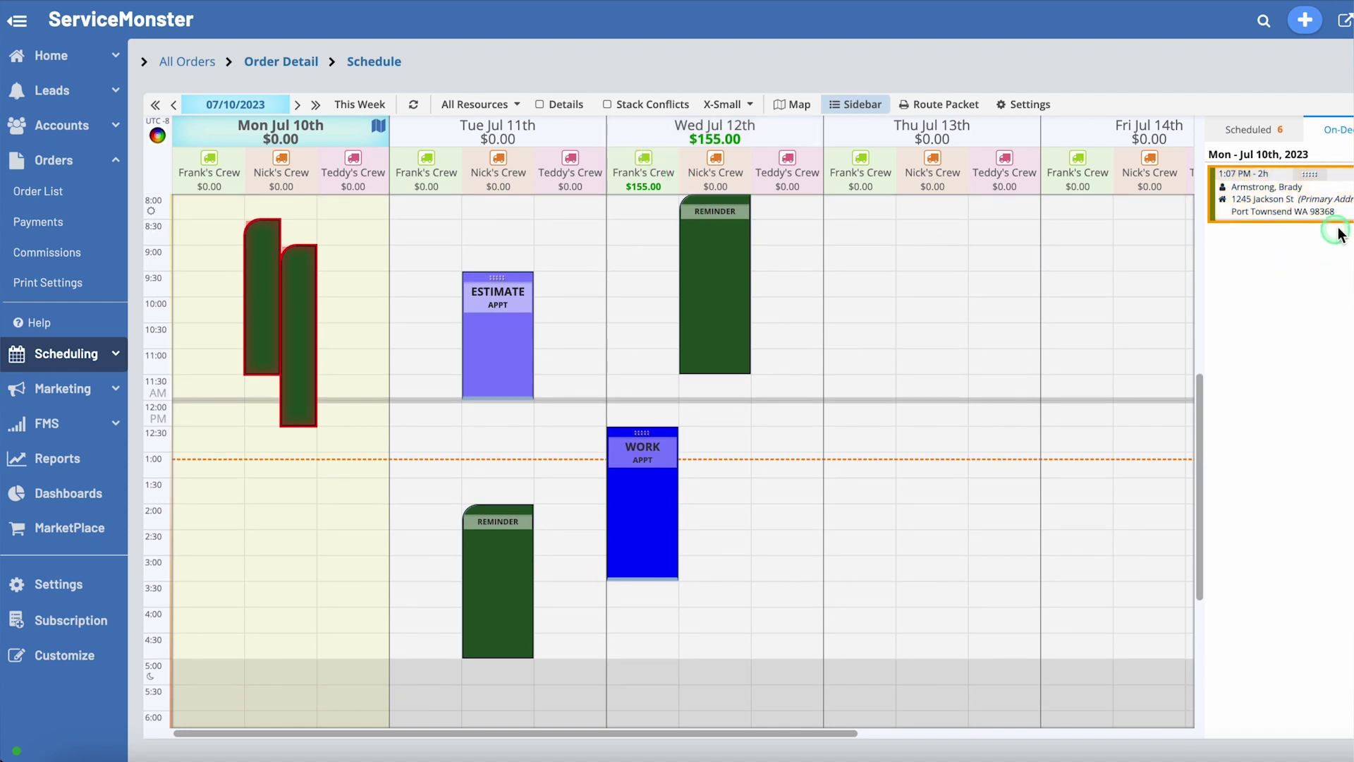
pyautogui.moveTo(1309, 175); pyautogui.dragTo(942, 269)
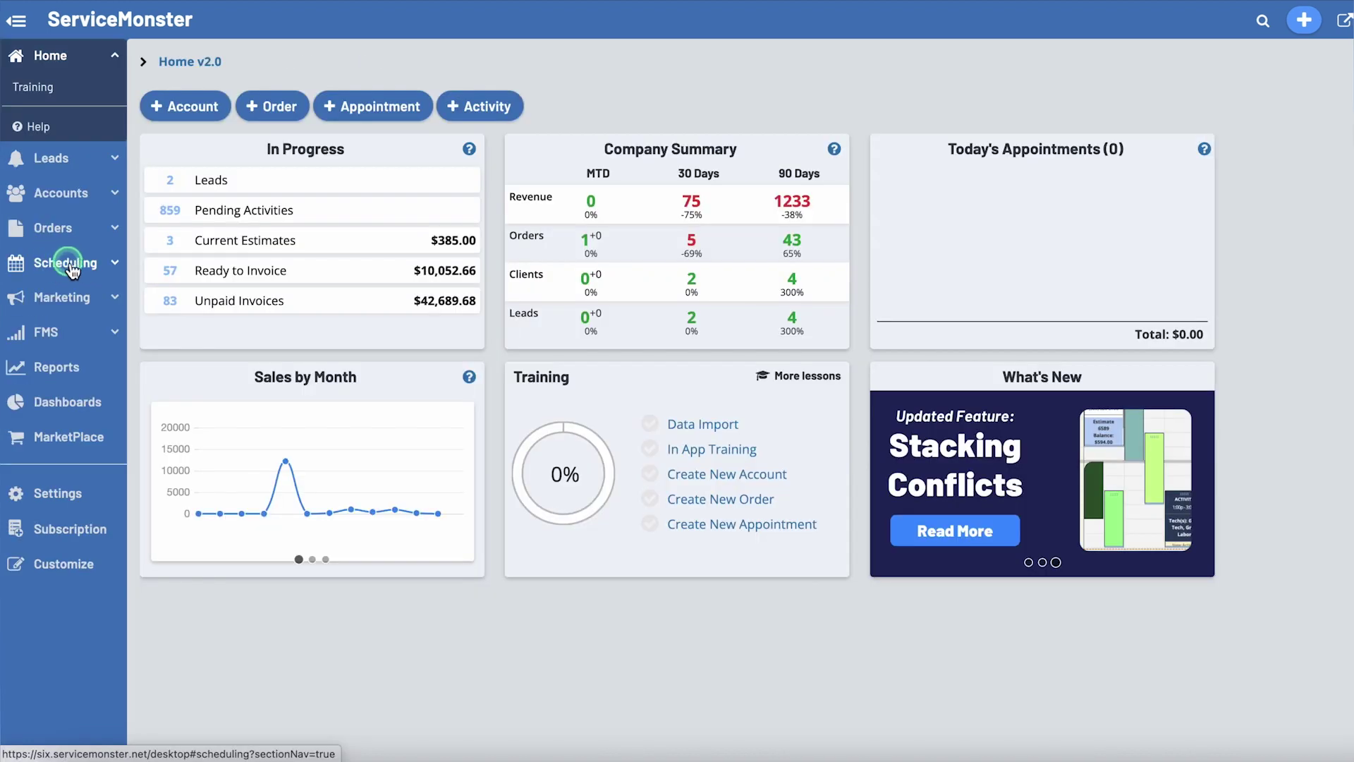
pyautogui.click(60, 266)
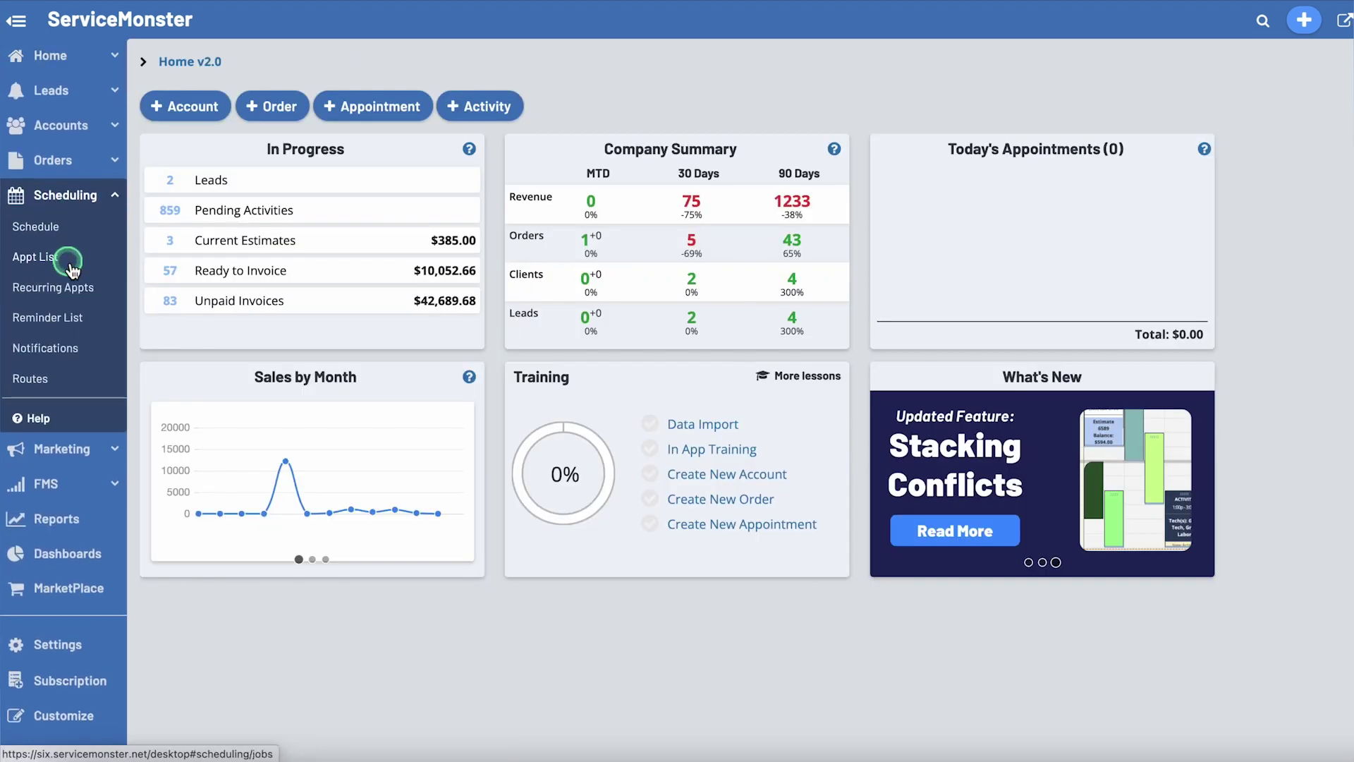
# - Book an order for the existing customer on Thursday Jul 13 at 12:30 PM, then return Home
pyautogui.click(198, 164)
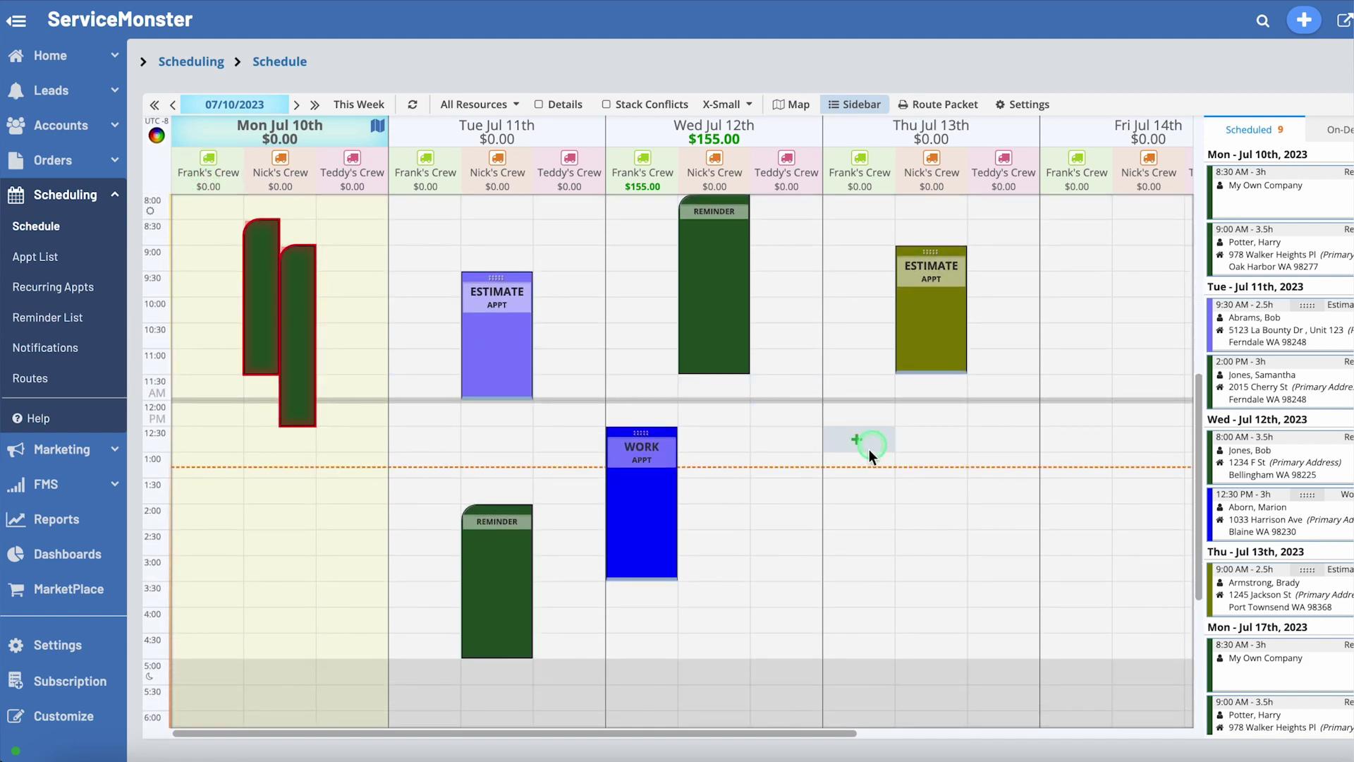
pyautogui.click(862, 438)
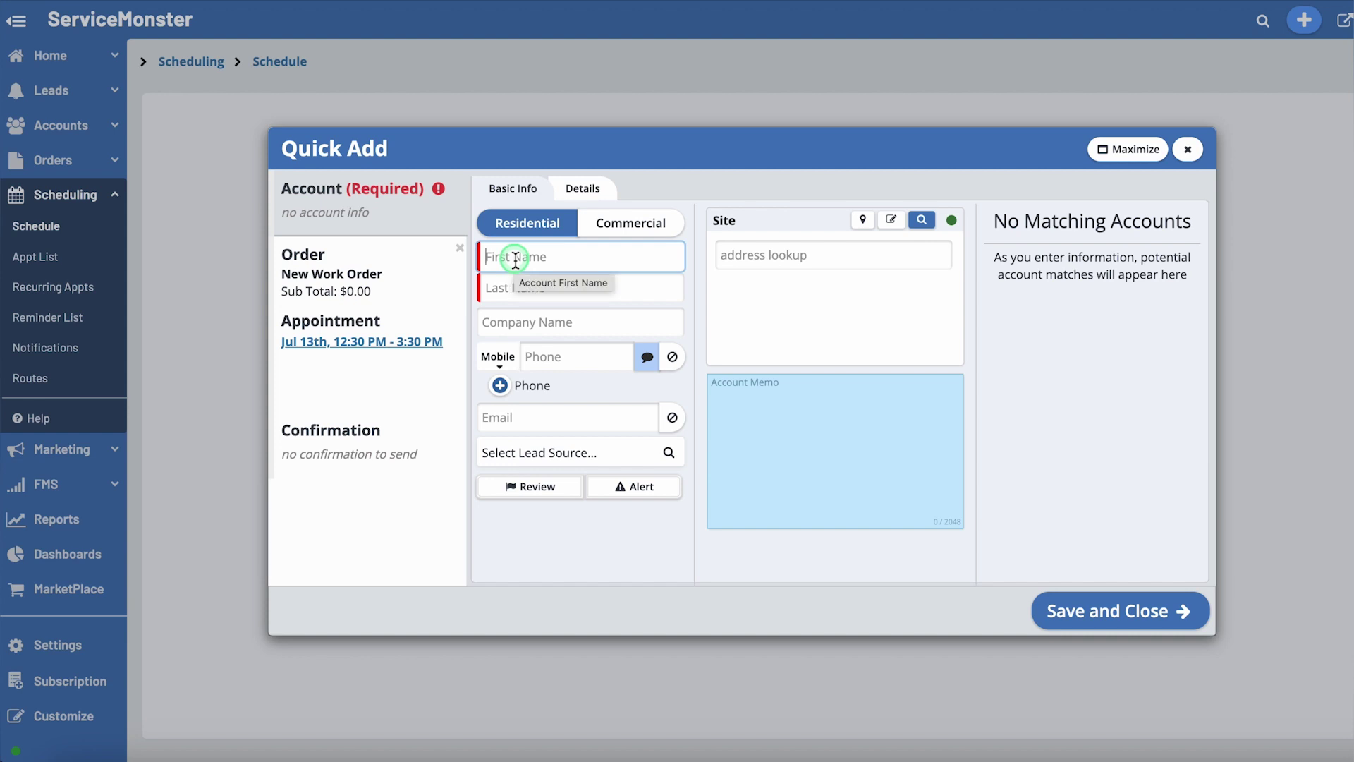
pyautogui.write('Mar')
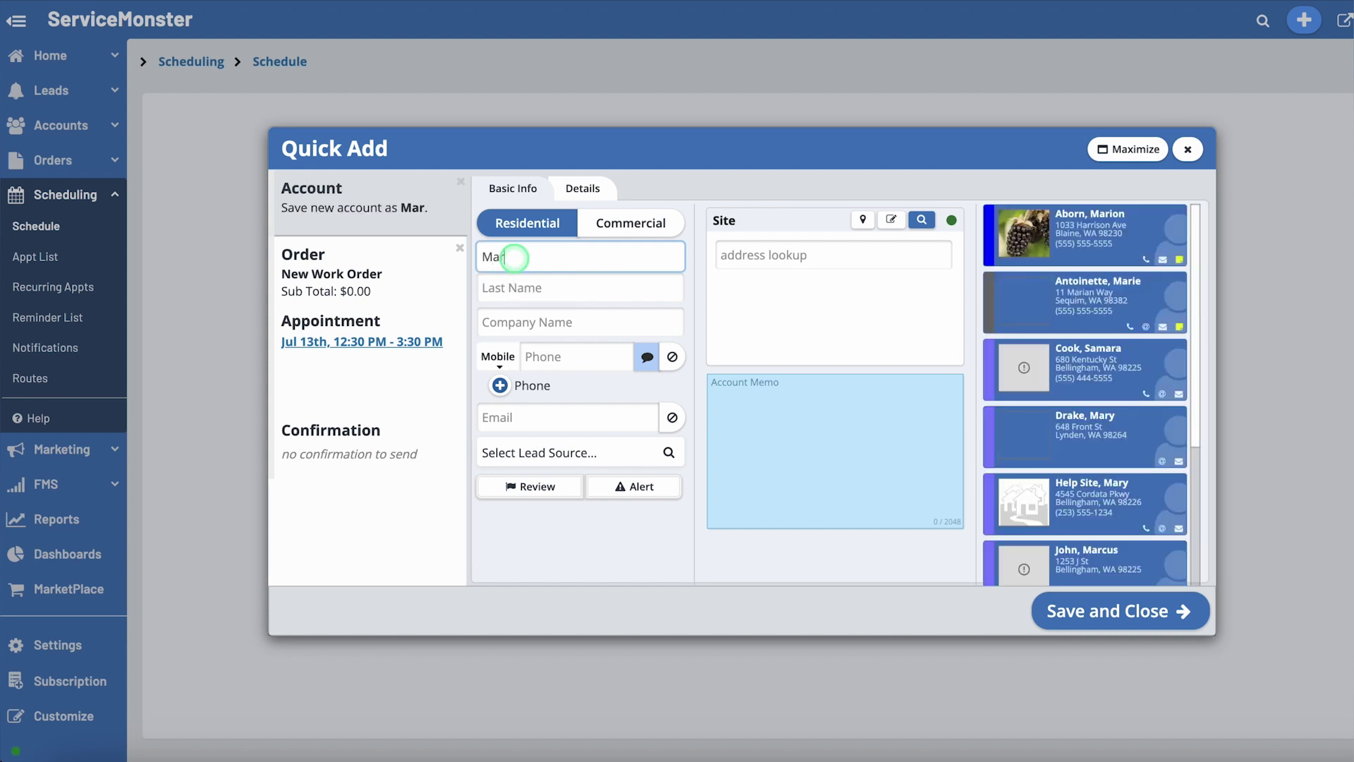
pyautogui.click(1062, 247)
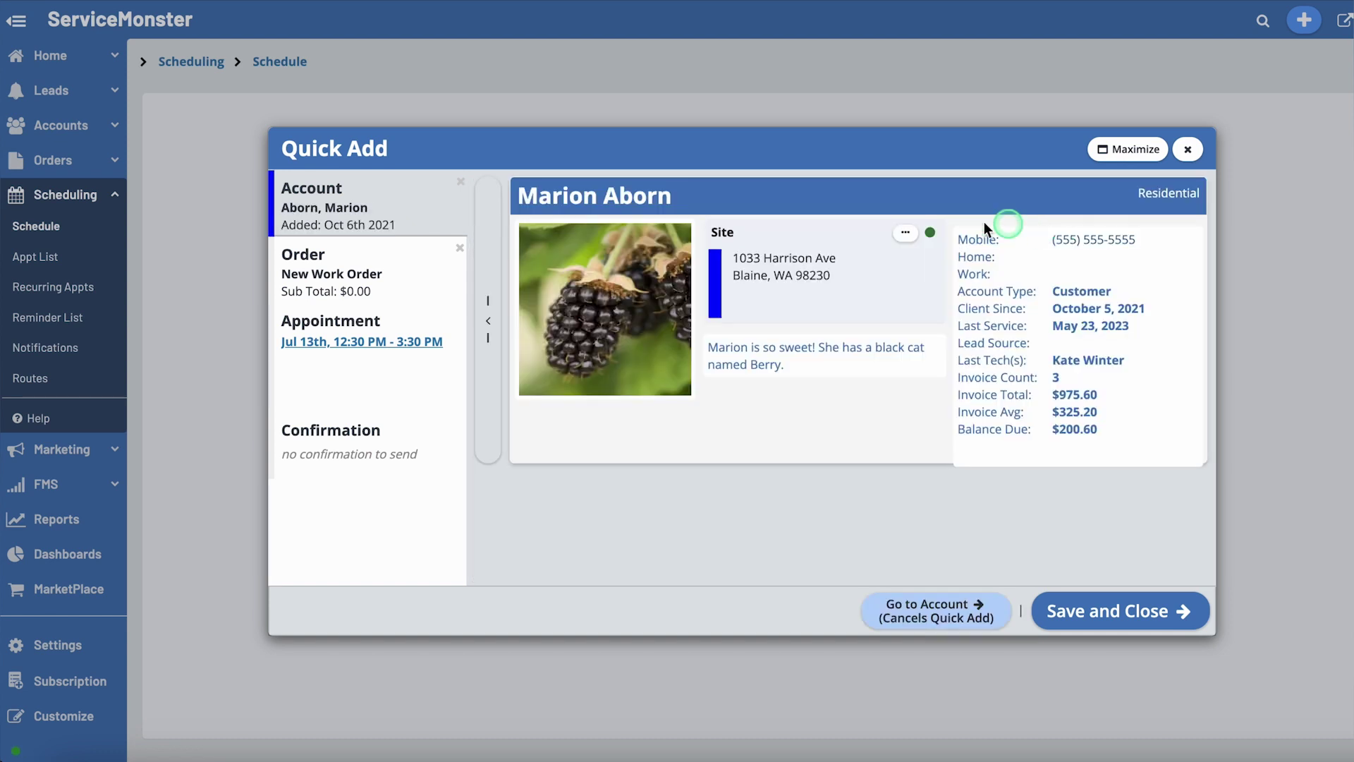
pyautogui.click(358, 284)
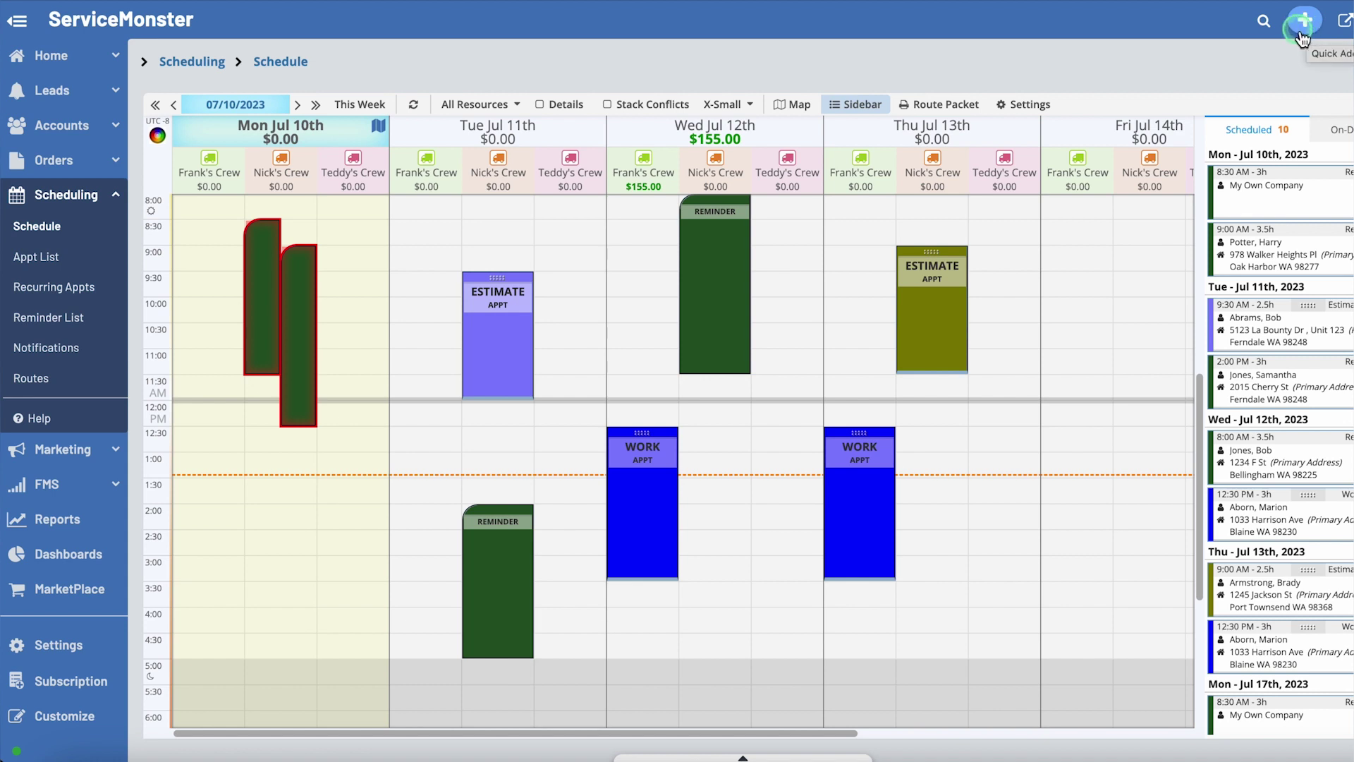
pyautogui.click(71, 63)
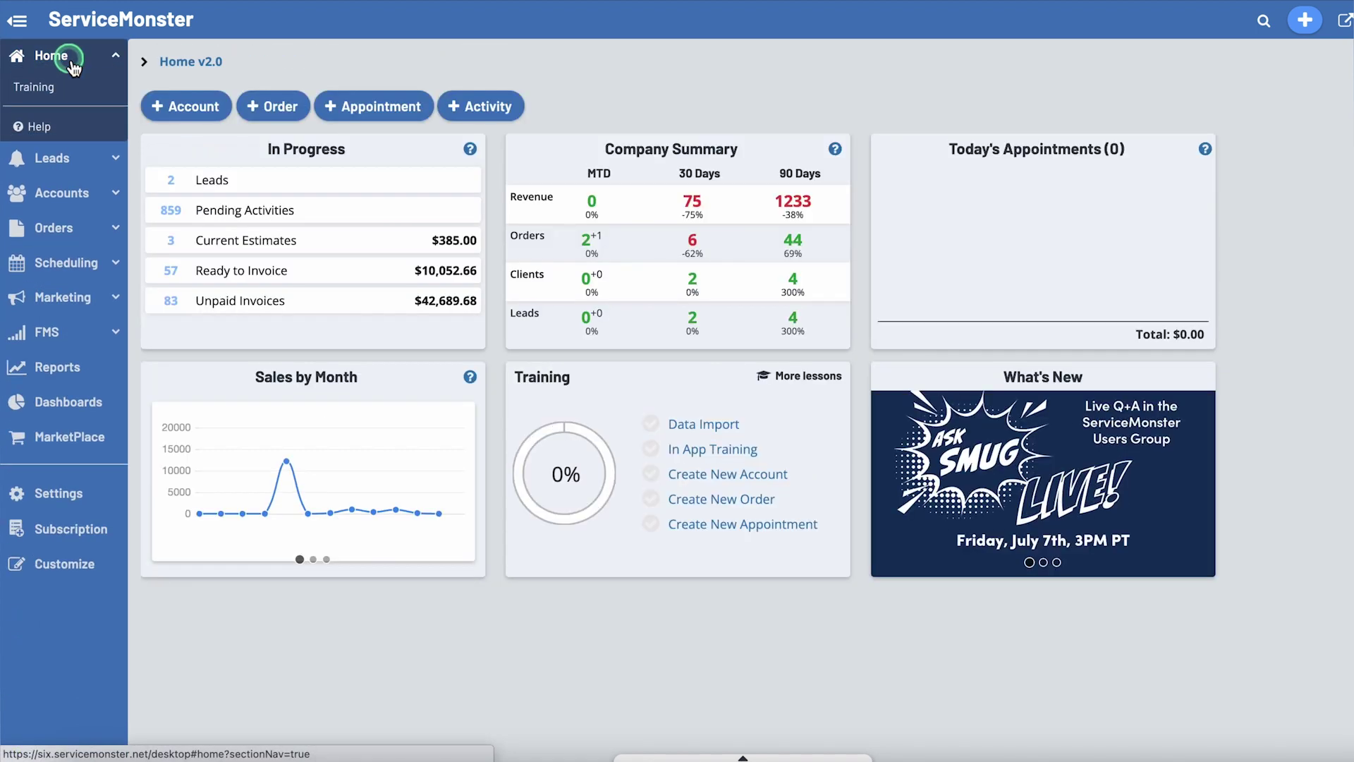
pyautogui.click(1309, 33)
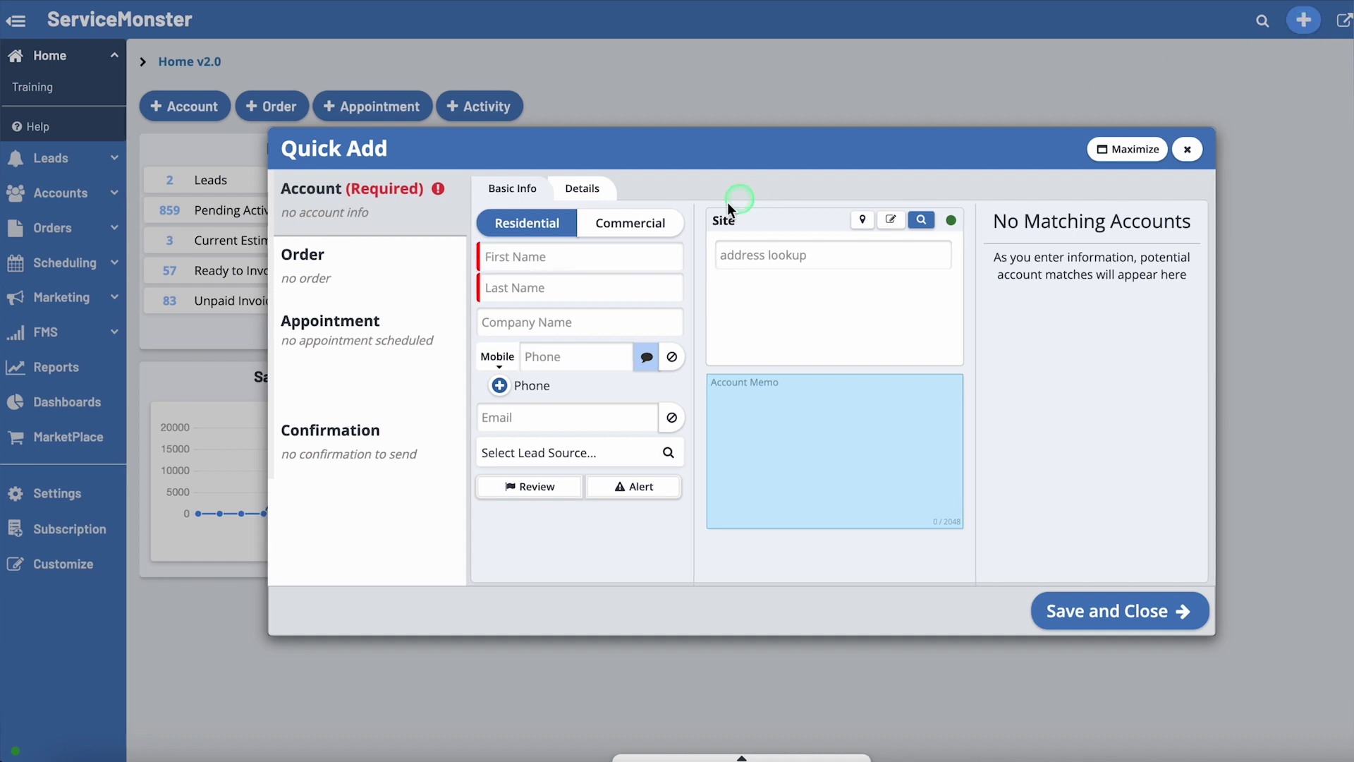
# - Attach the existing customer account, found by first name, and show its order type options
pyautogui.click(502, 259)
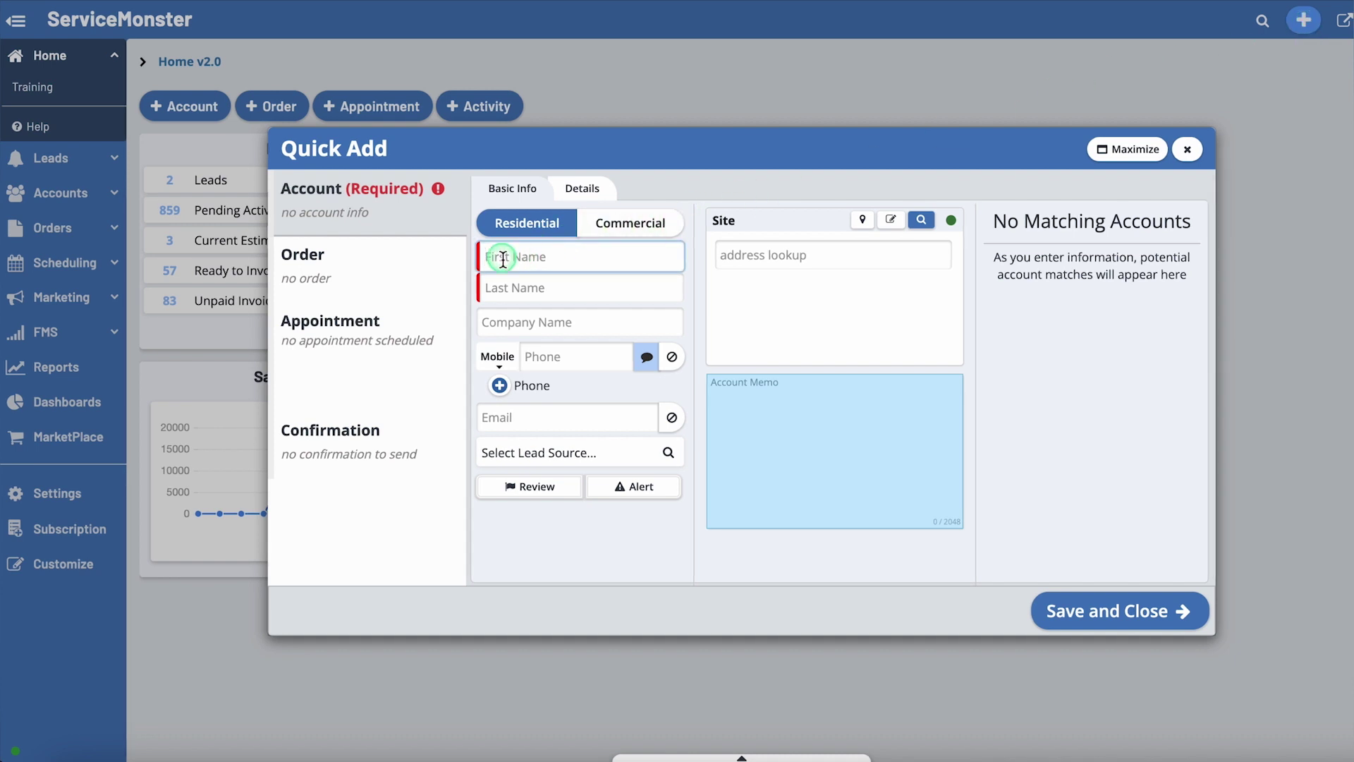
pyautogui.write('ma')
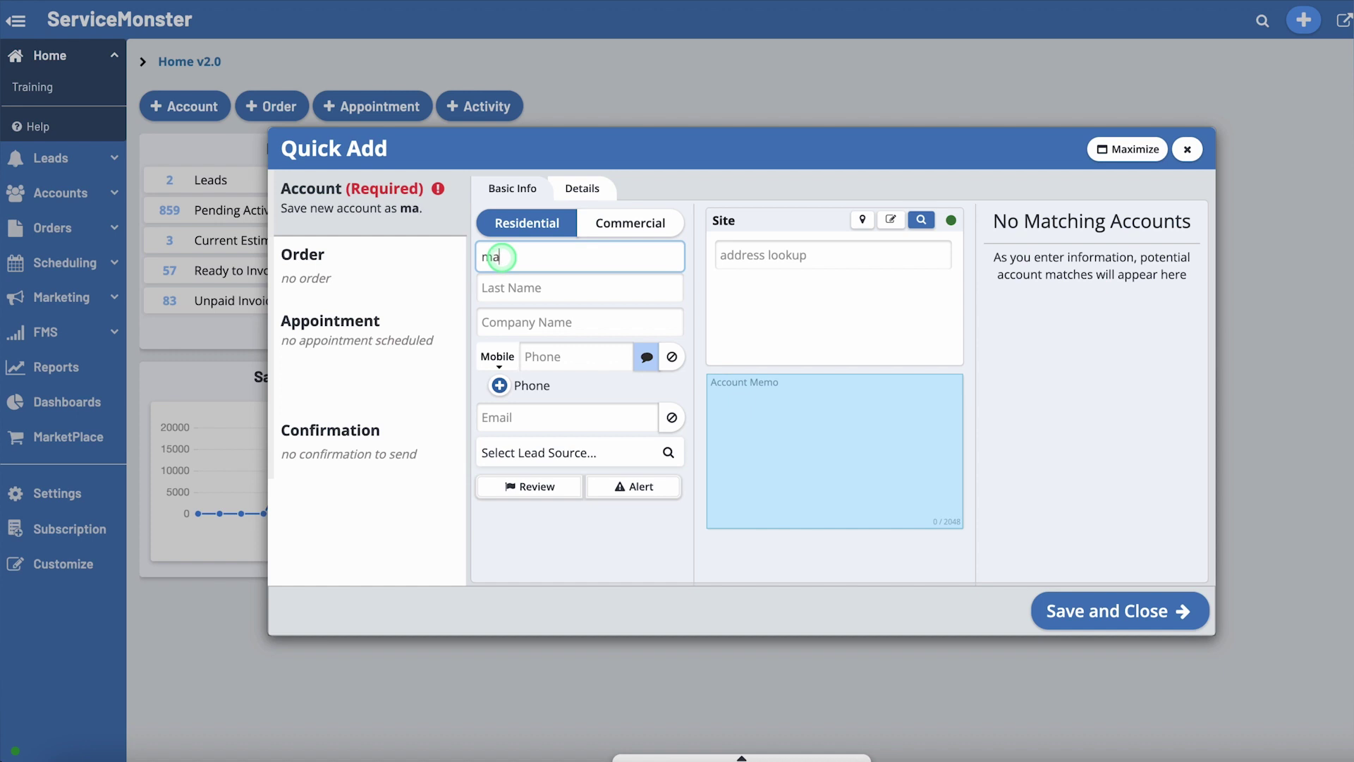
pyautogui.write('r')
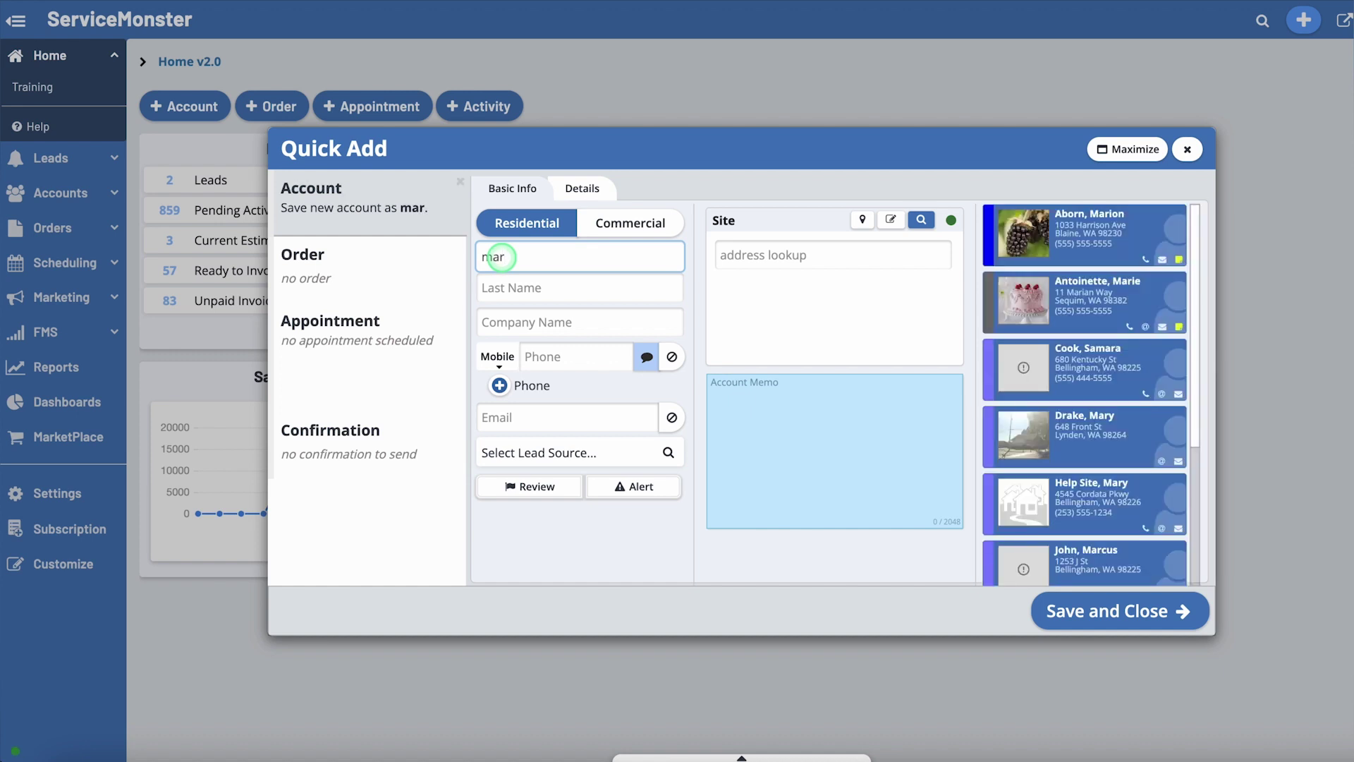
pyautogui.click(1047, 243)
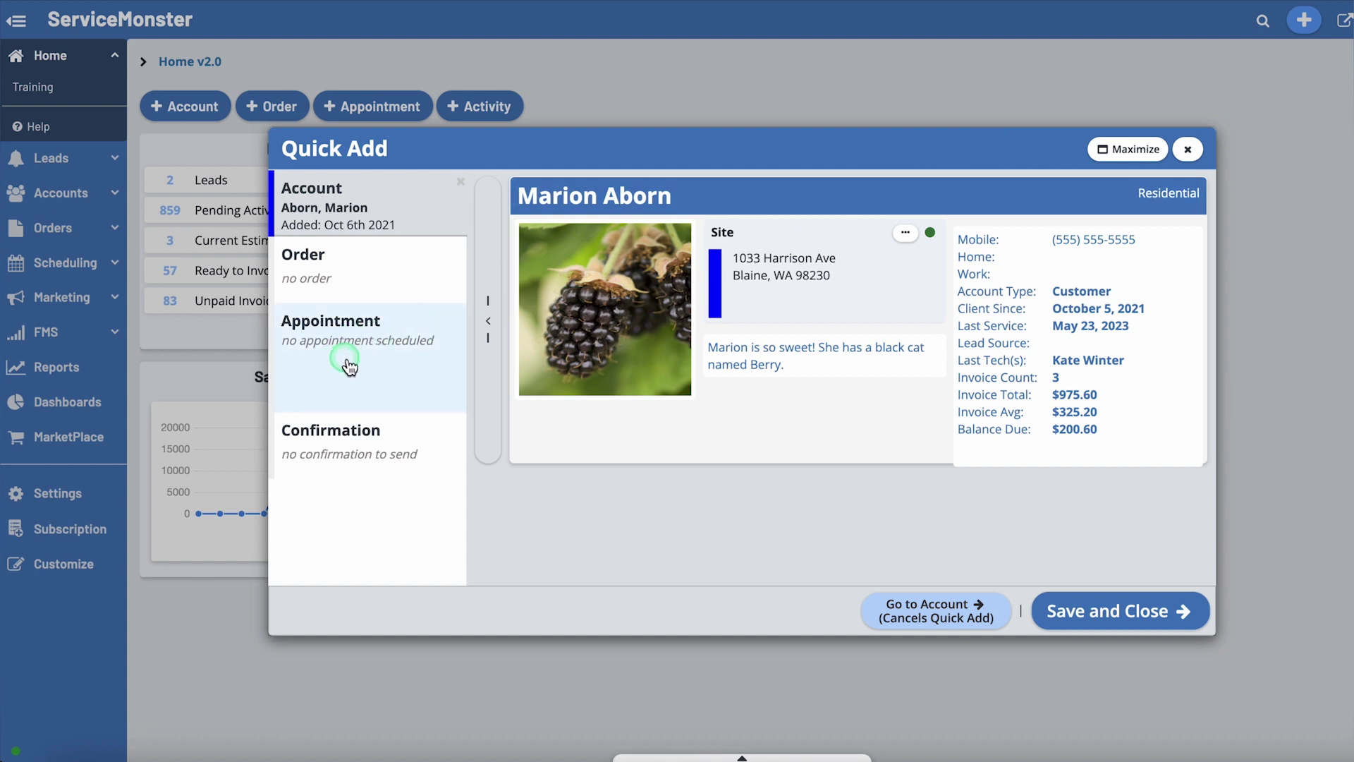
pyautogui.click(353, 277)
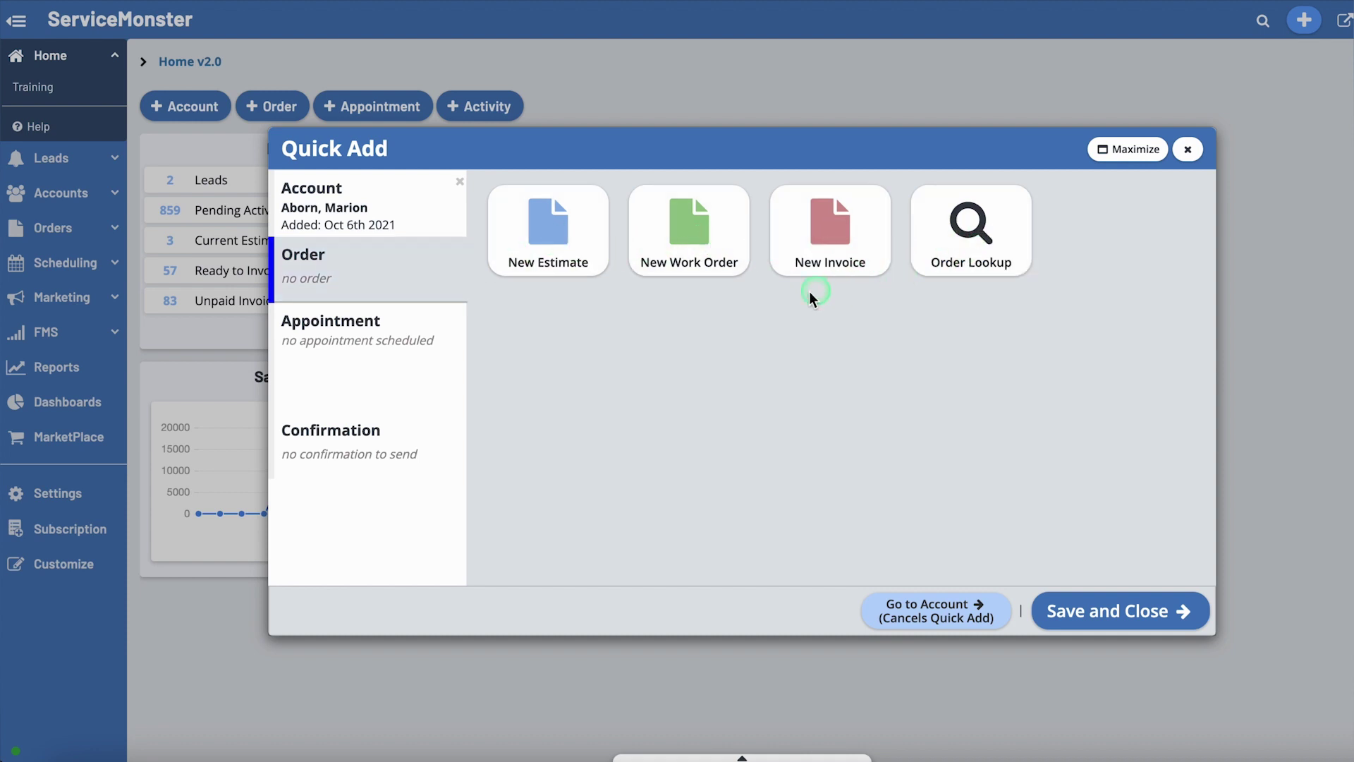
# - Create a new estimate with one service line item totalling $260.00 and bring up its calendar
pyautogui.click(568, 266)
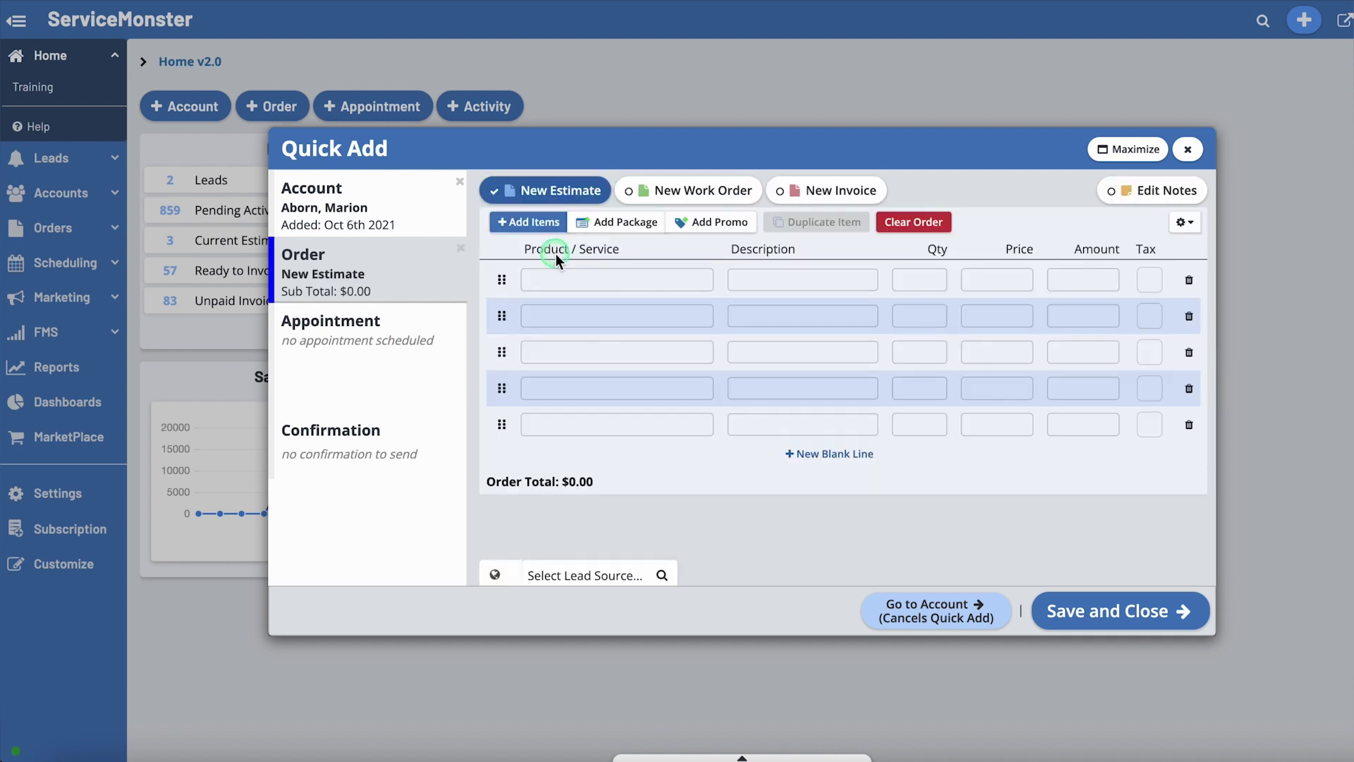
pyautogui.click(554, 278)
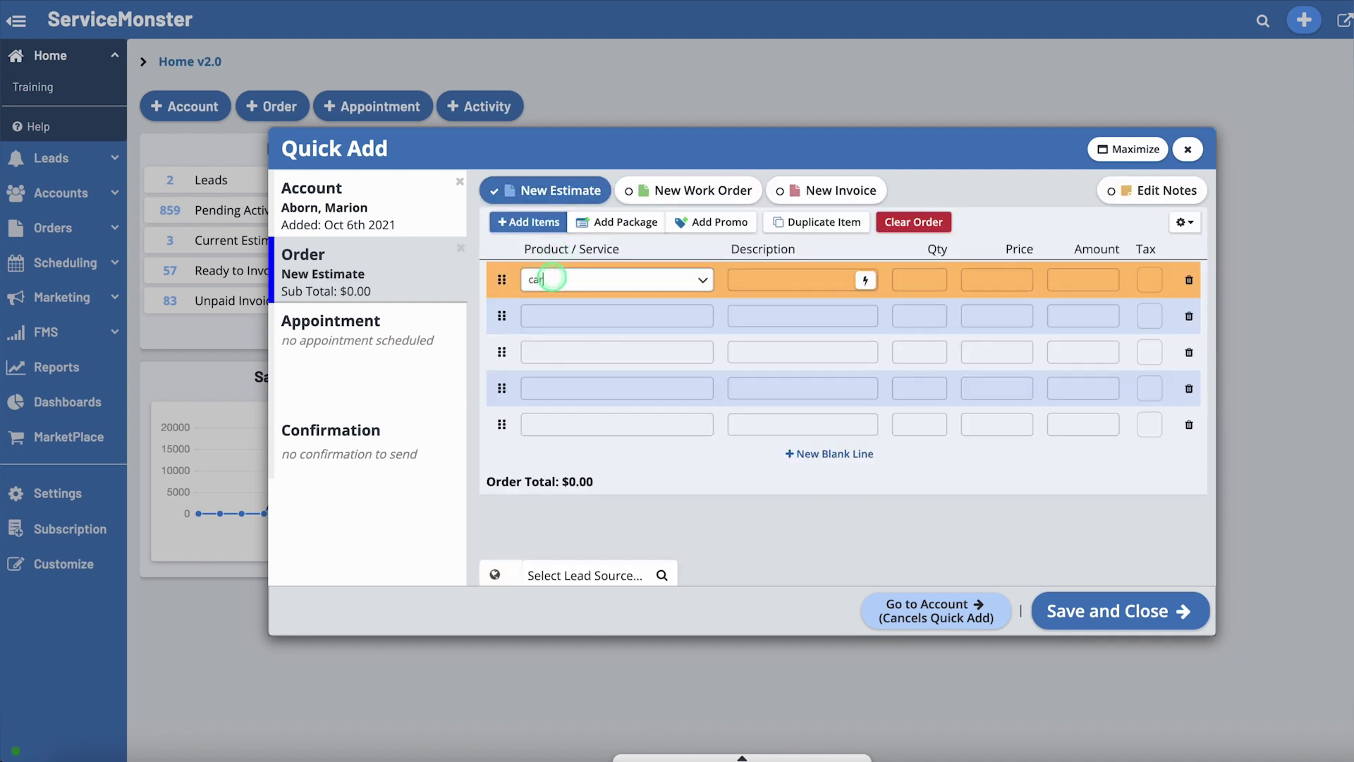
pyautogui.click(536, 321)
pyautogui.click(355, 360)
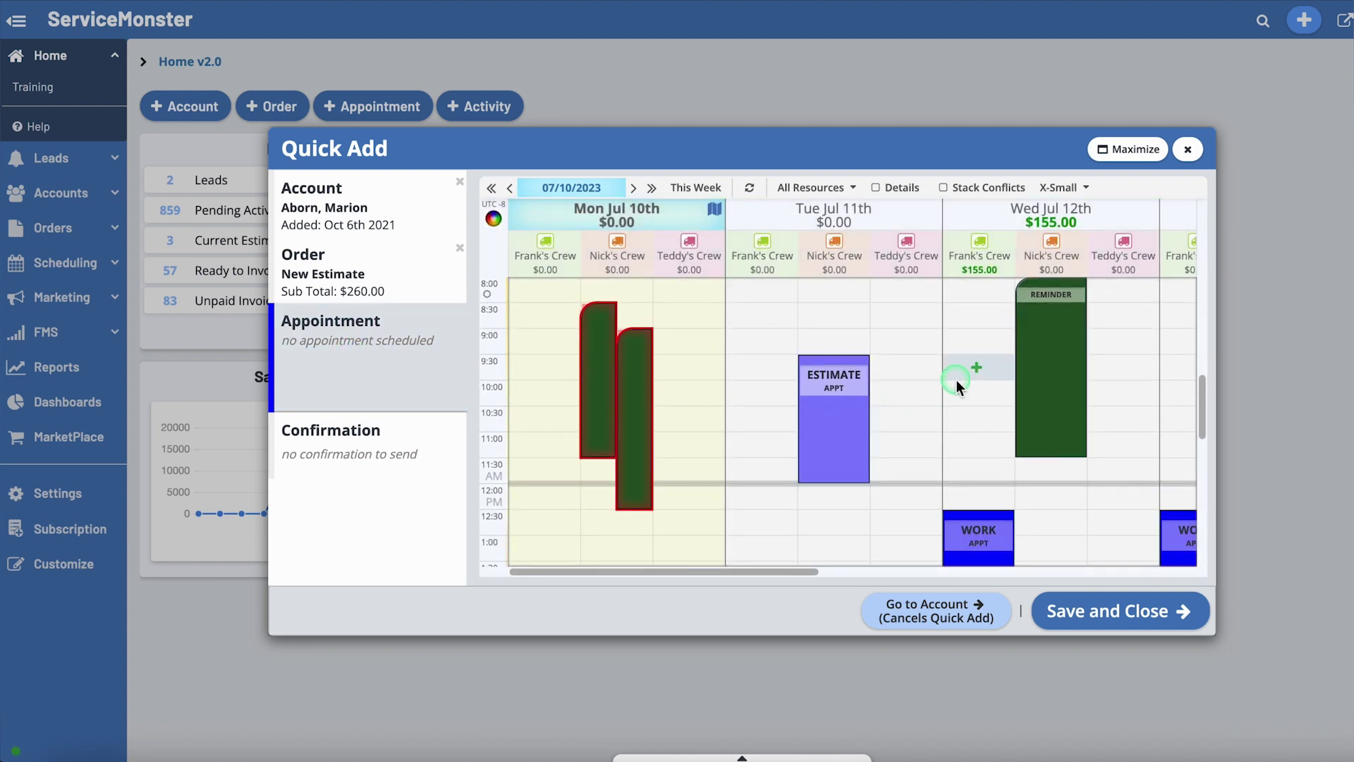
pyautogui.hscroll(3, 959, 380)
# - Book the estimate for Friday Jul 14, 9:00, with Nick's Crew for 3 hours, and save it
pyautogui.hscroll(5, 956, 380)
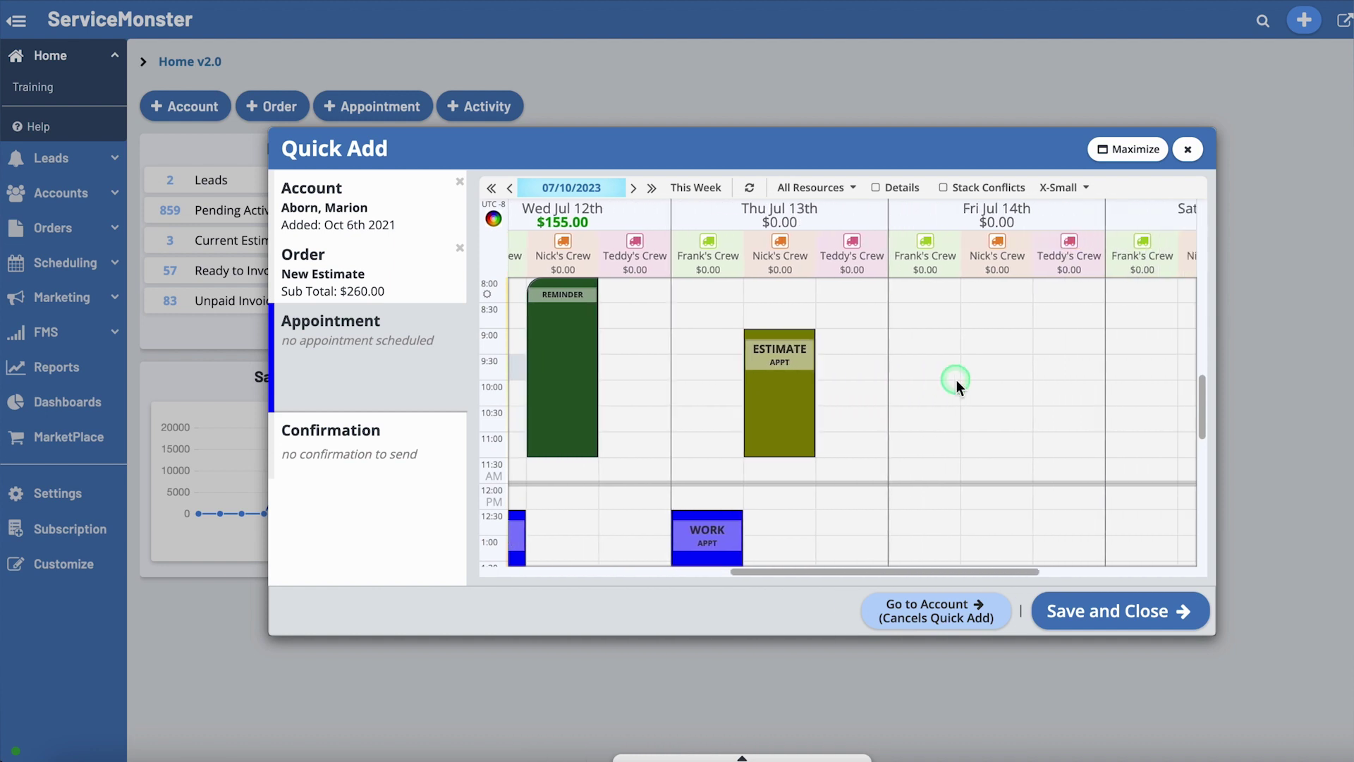
pyautogui.click(947, 347)
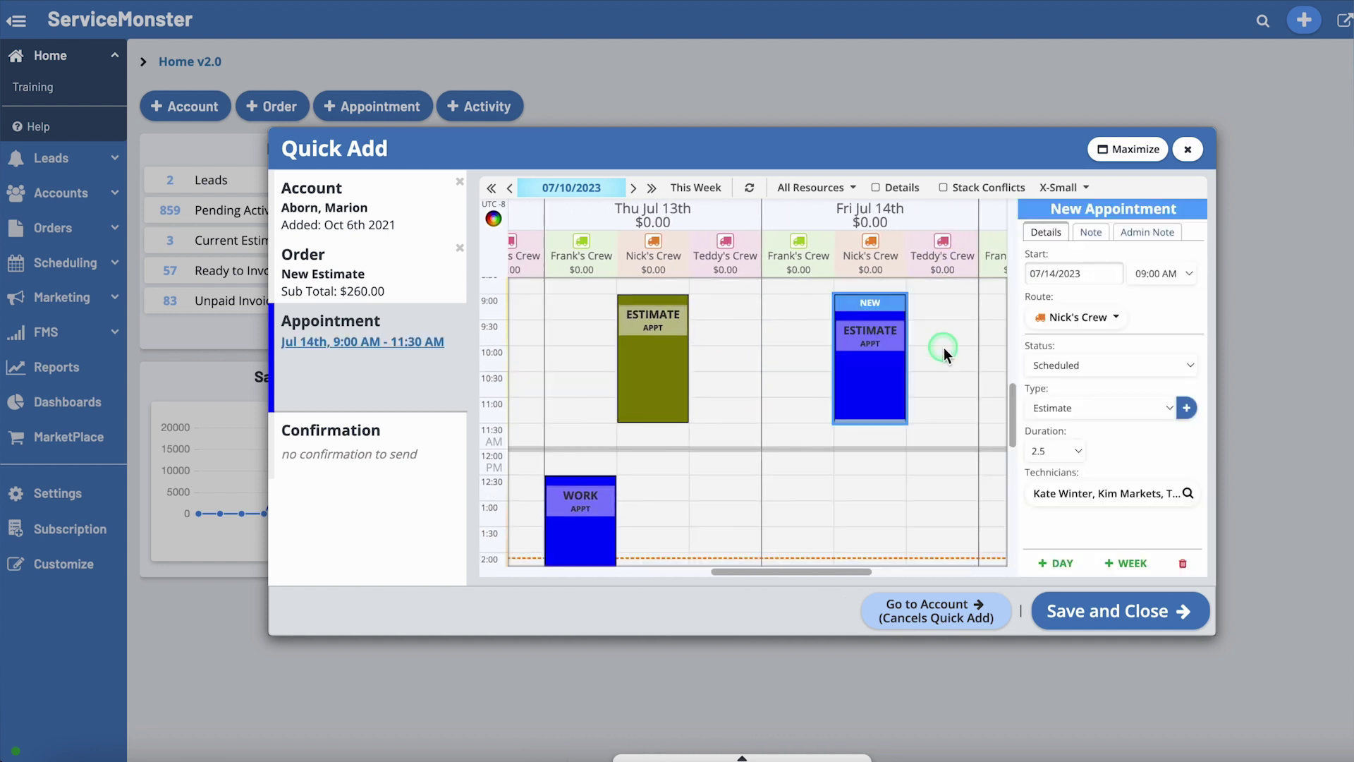
pyautogui.click(1073, 445)
pyautogui.click(1071, 468)
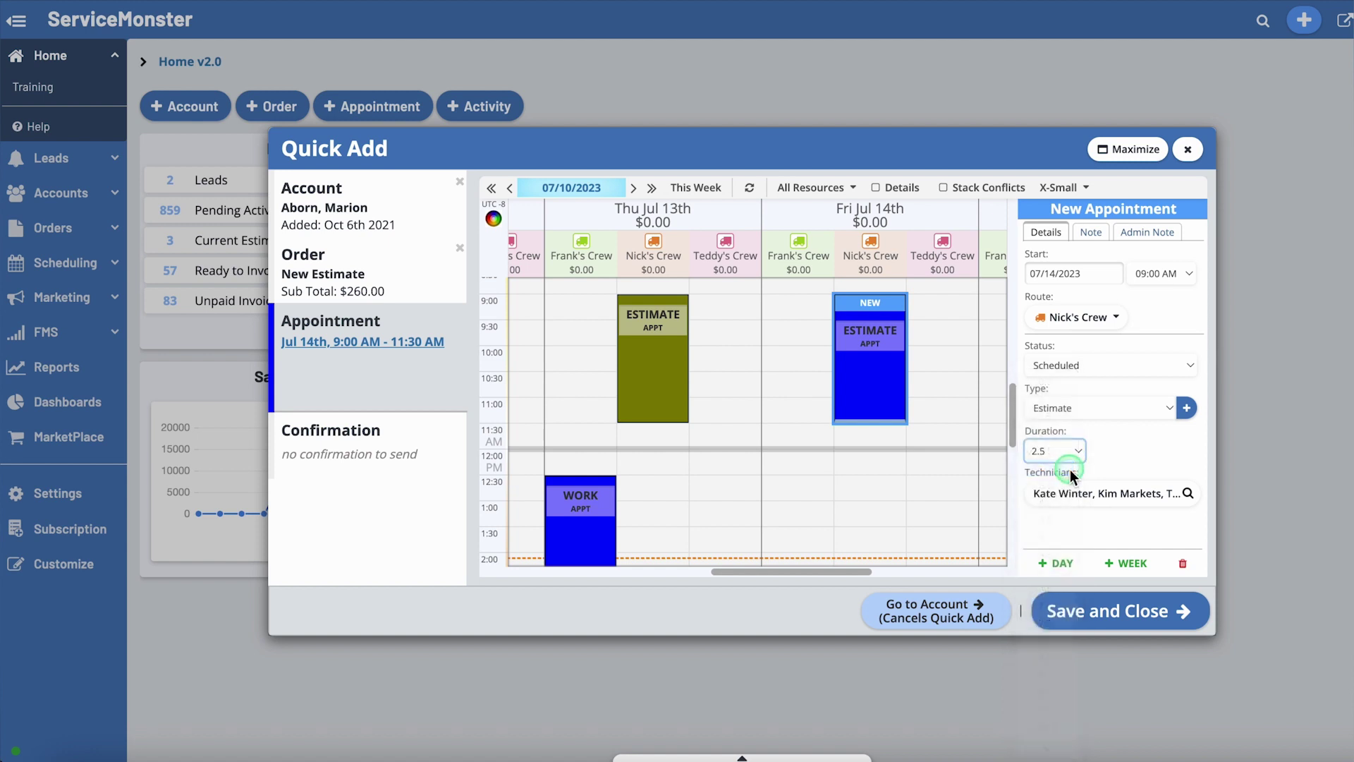
pyautogui.click(1091, 232)
pyautogui.click(1147, 239)
pyautogui.click(1069, 268)
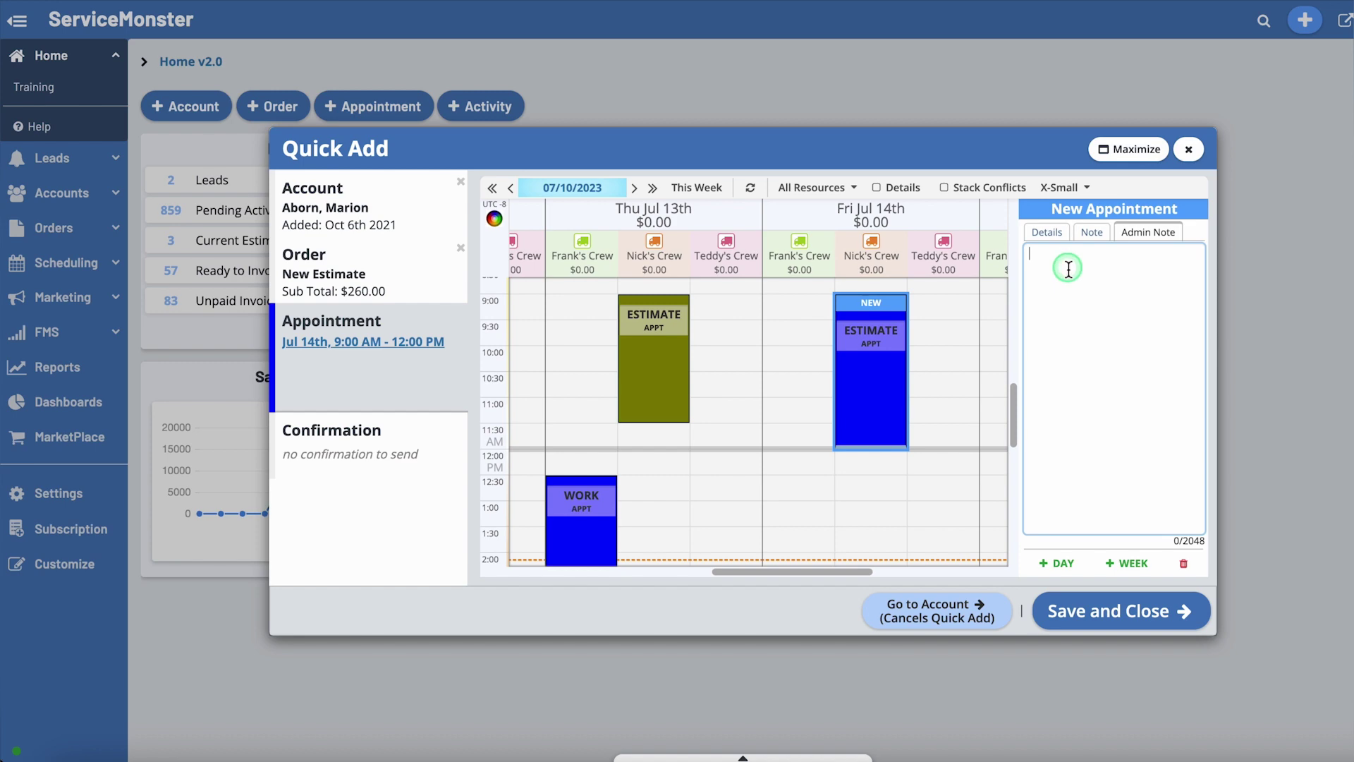
pyautogui.click(1122, 611)
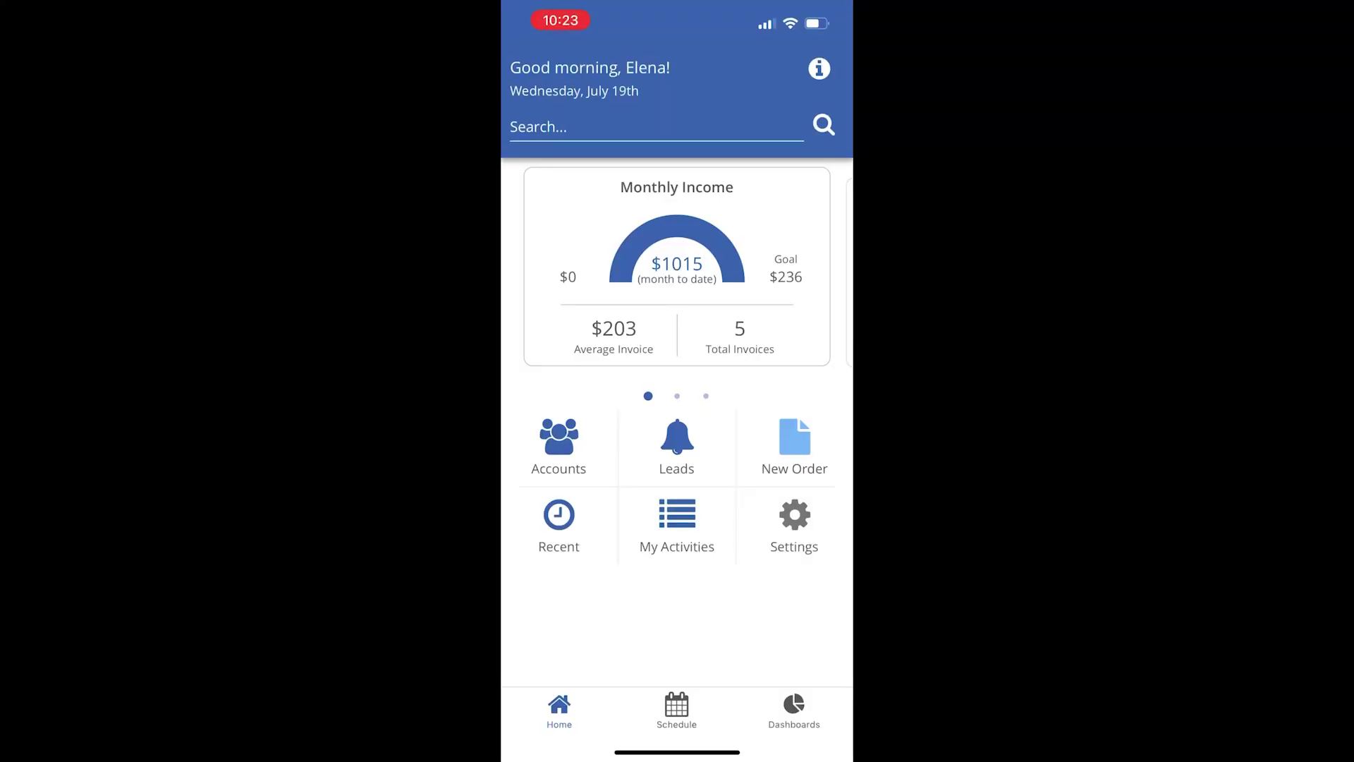
# - Open Wednesday's appointment from the mobile schedule and view its completion checklist
pyautogui.click(677, 704)
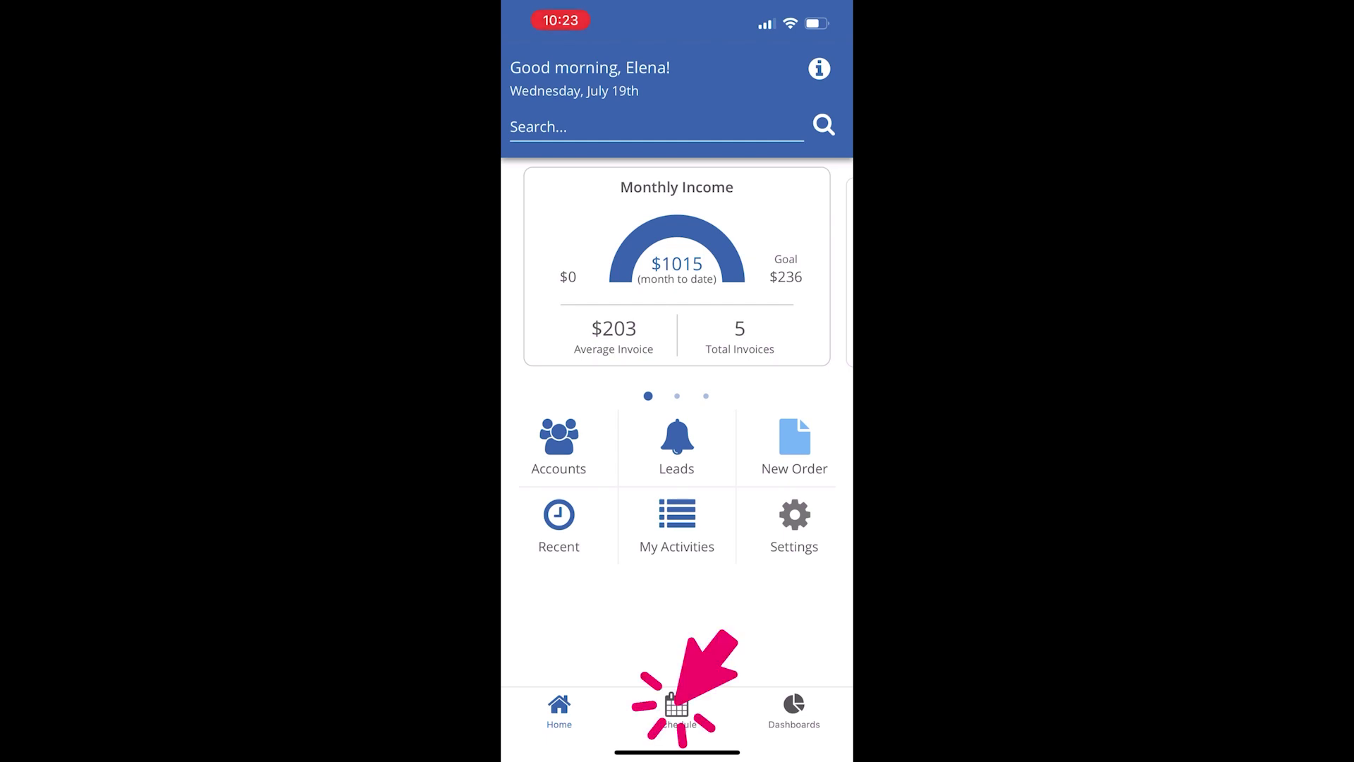
pyautogui.click(698, 226)
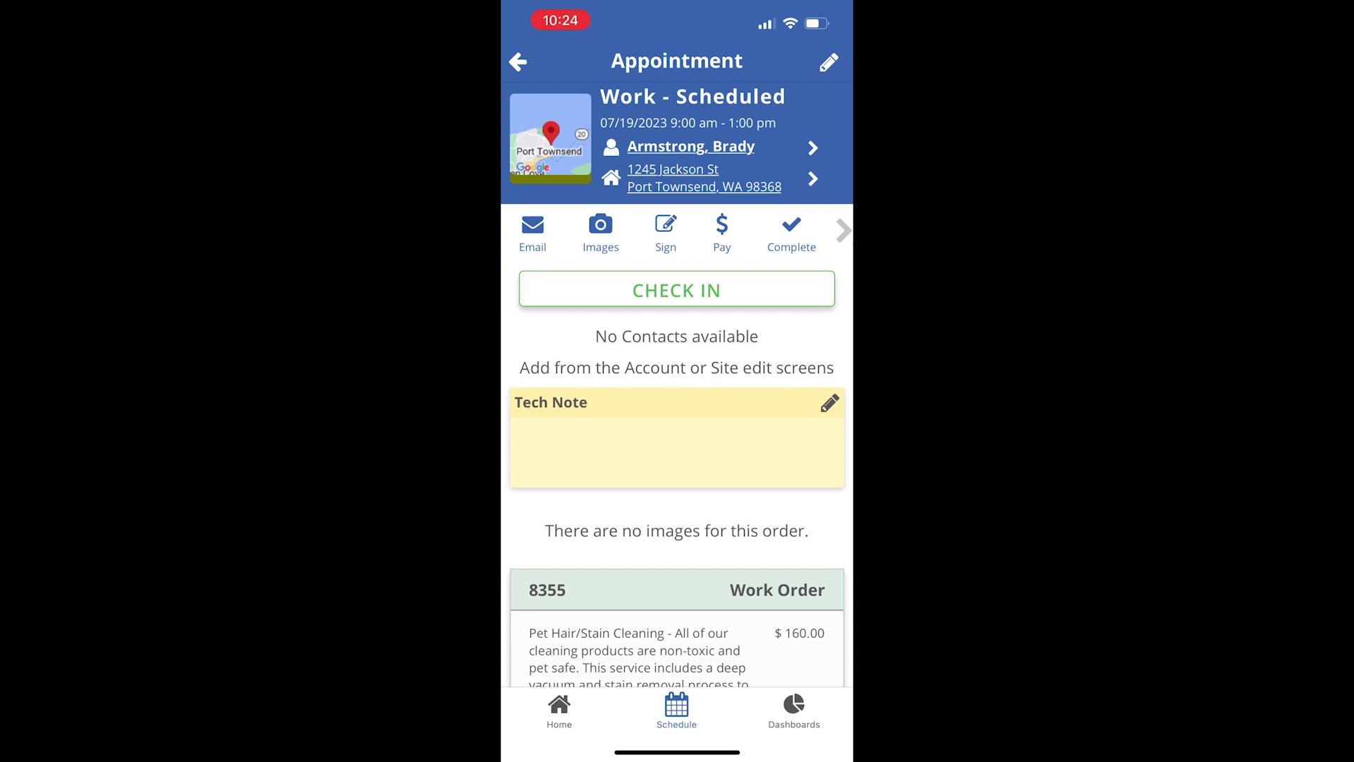
pyautogui.click(789, 232)
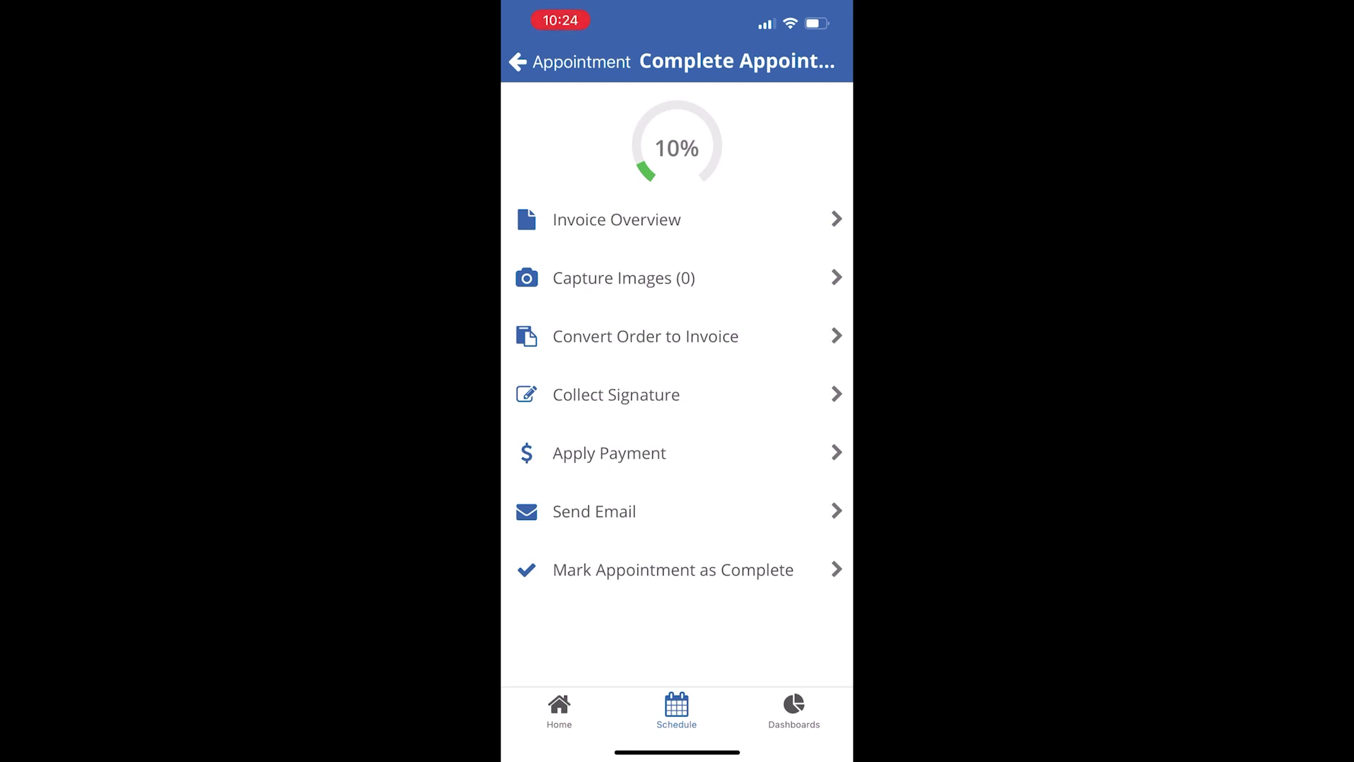
# - Open Work Order #8355 from the recently modified records
pyautogui.click(560, 708)
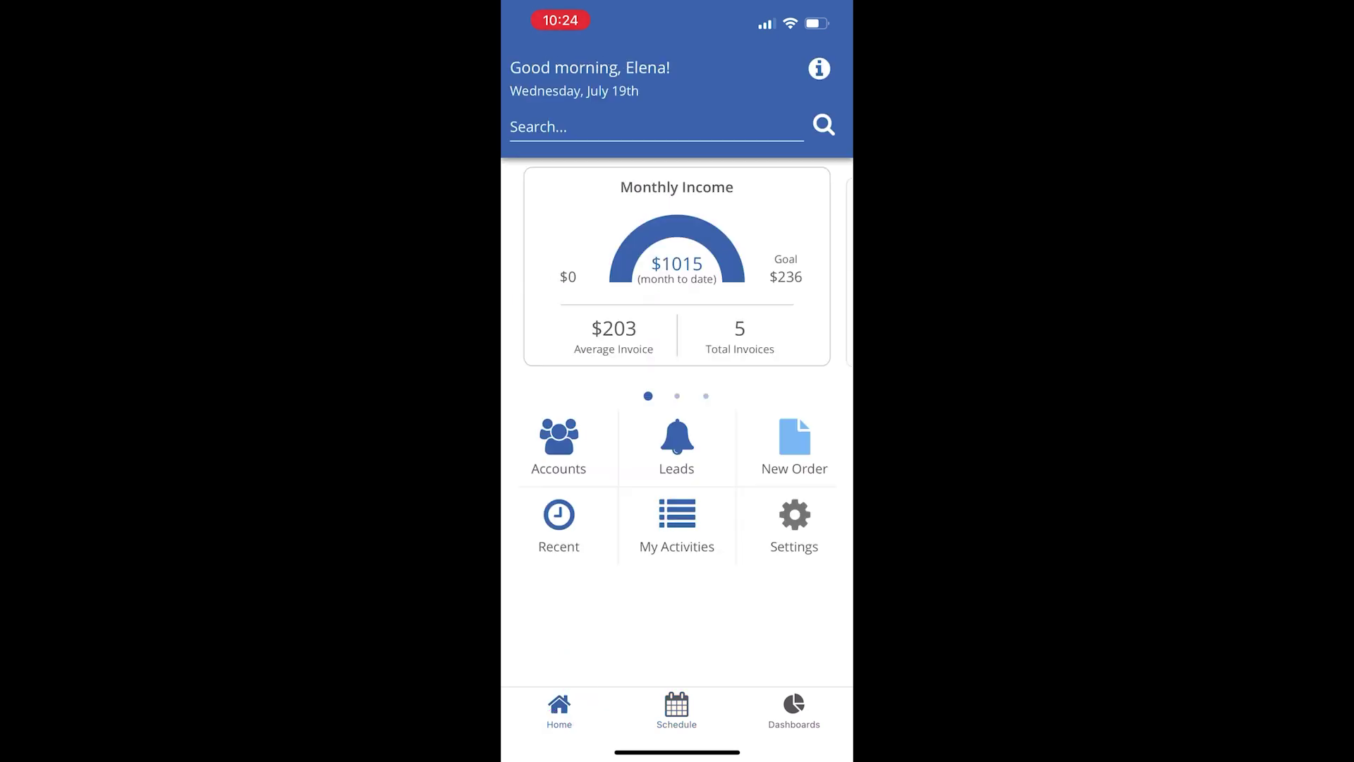
pyautogui.click(575, 537)
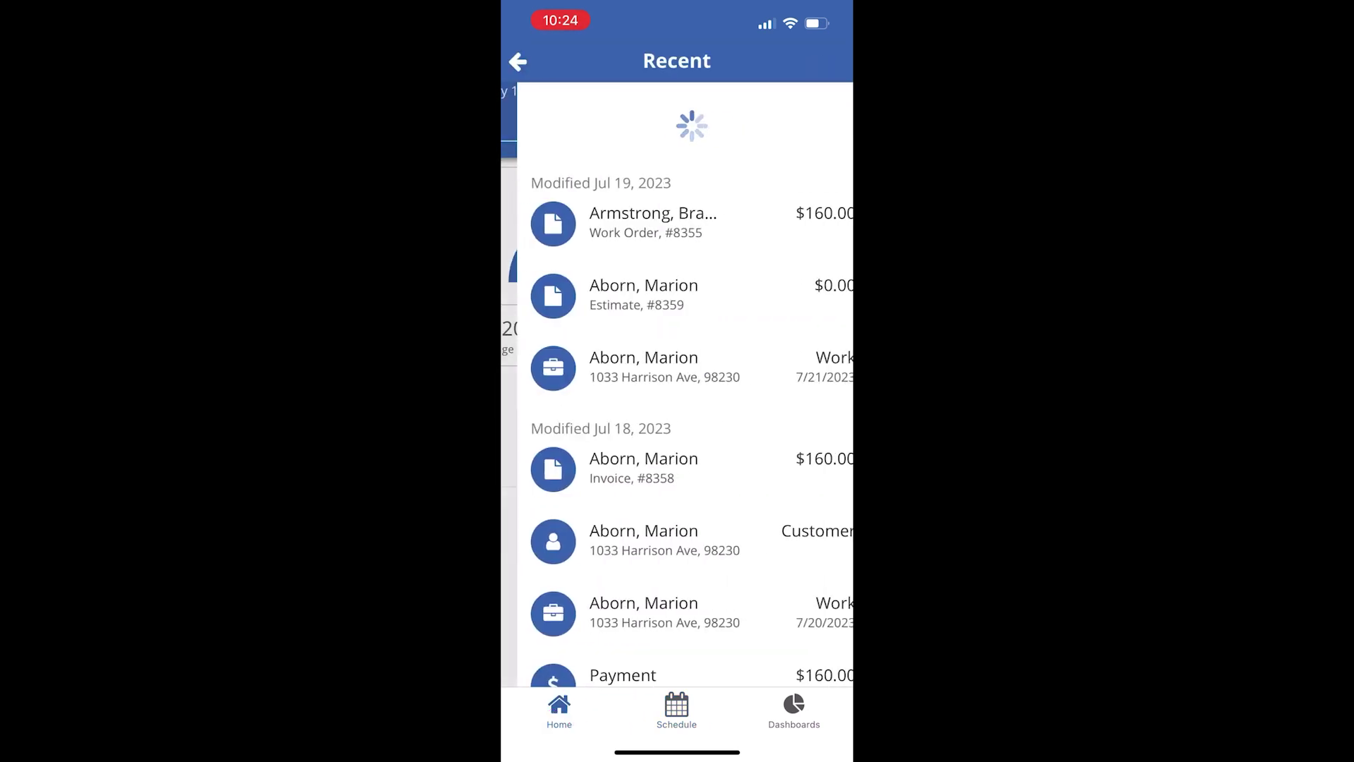
pyautogui.click(646, 218)
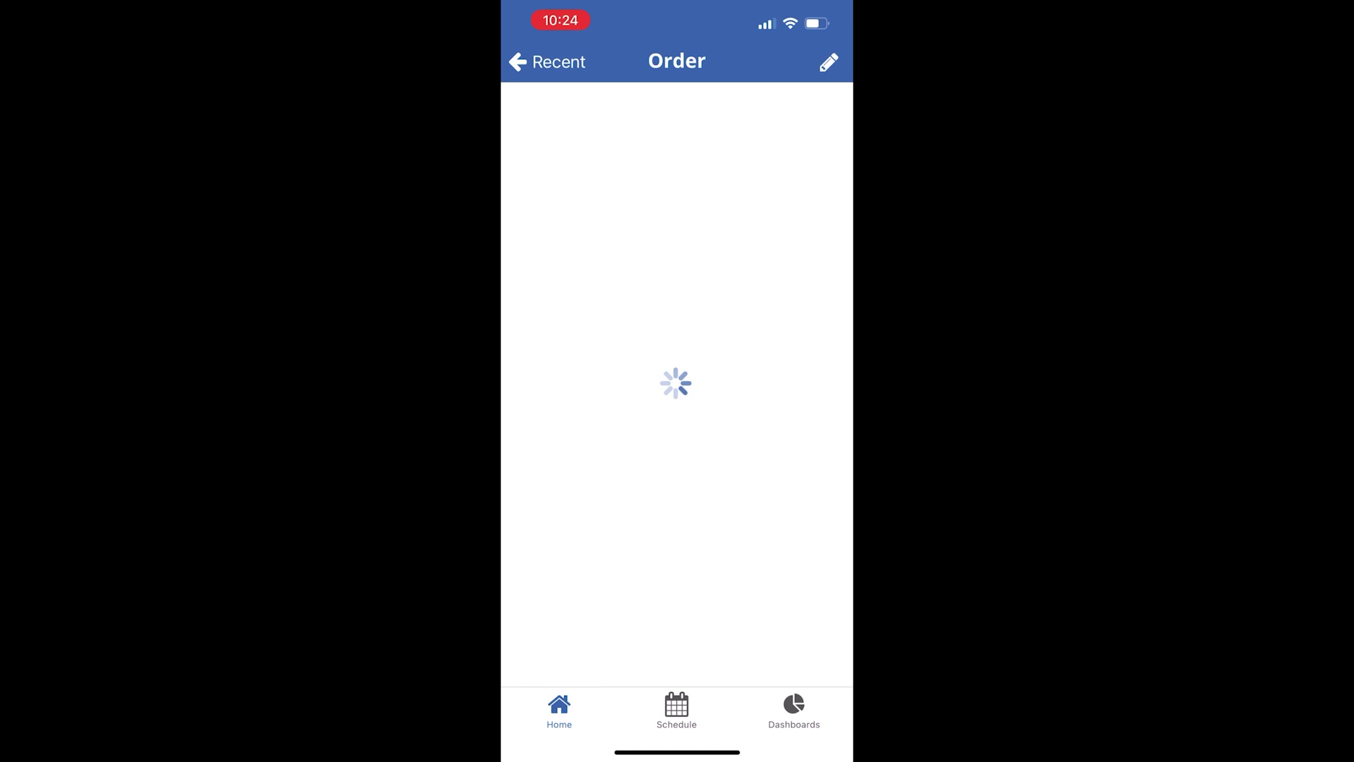
pyautogui.hscroll(5, 677, 250)
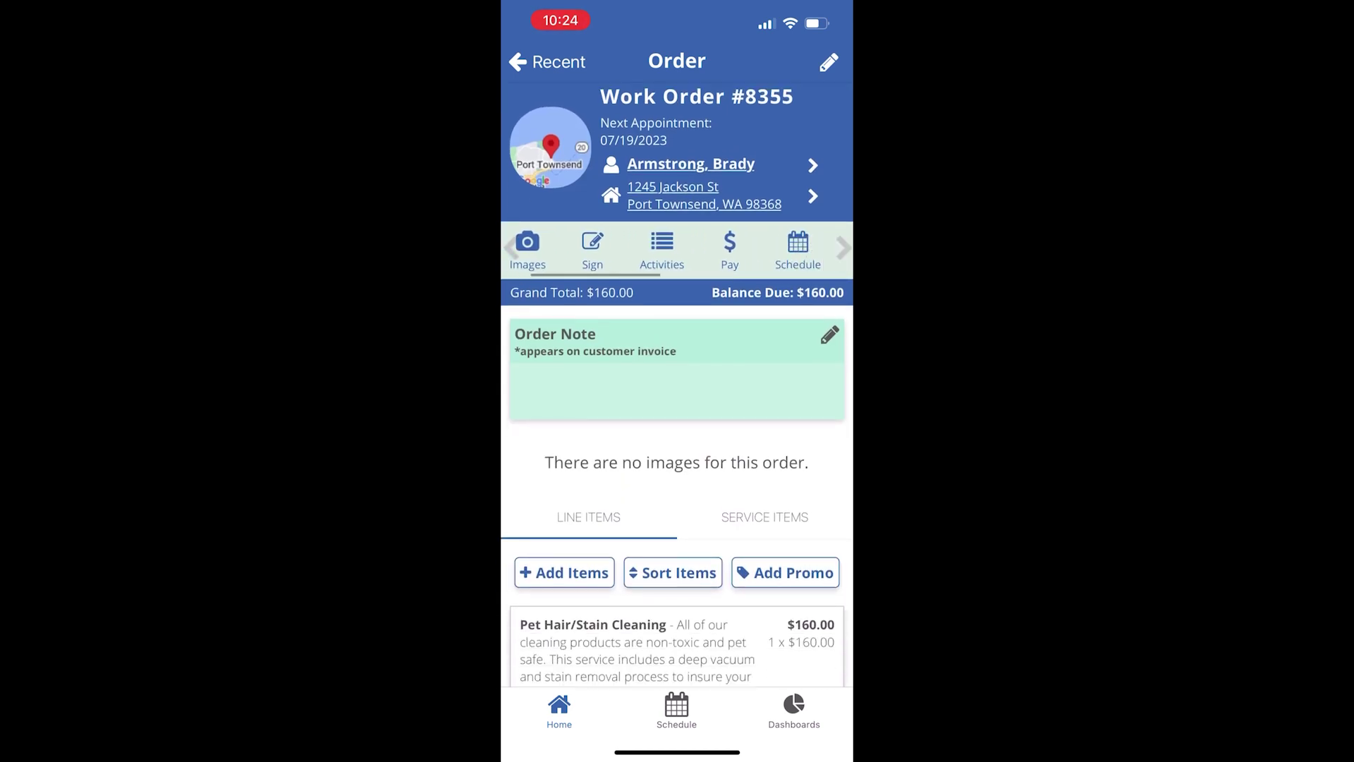
pyautogui.hscroll(-5, 677, 251)
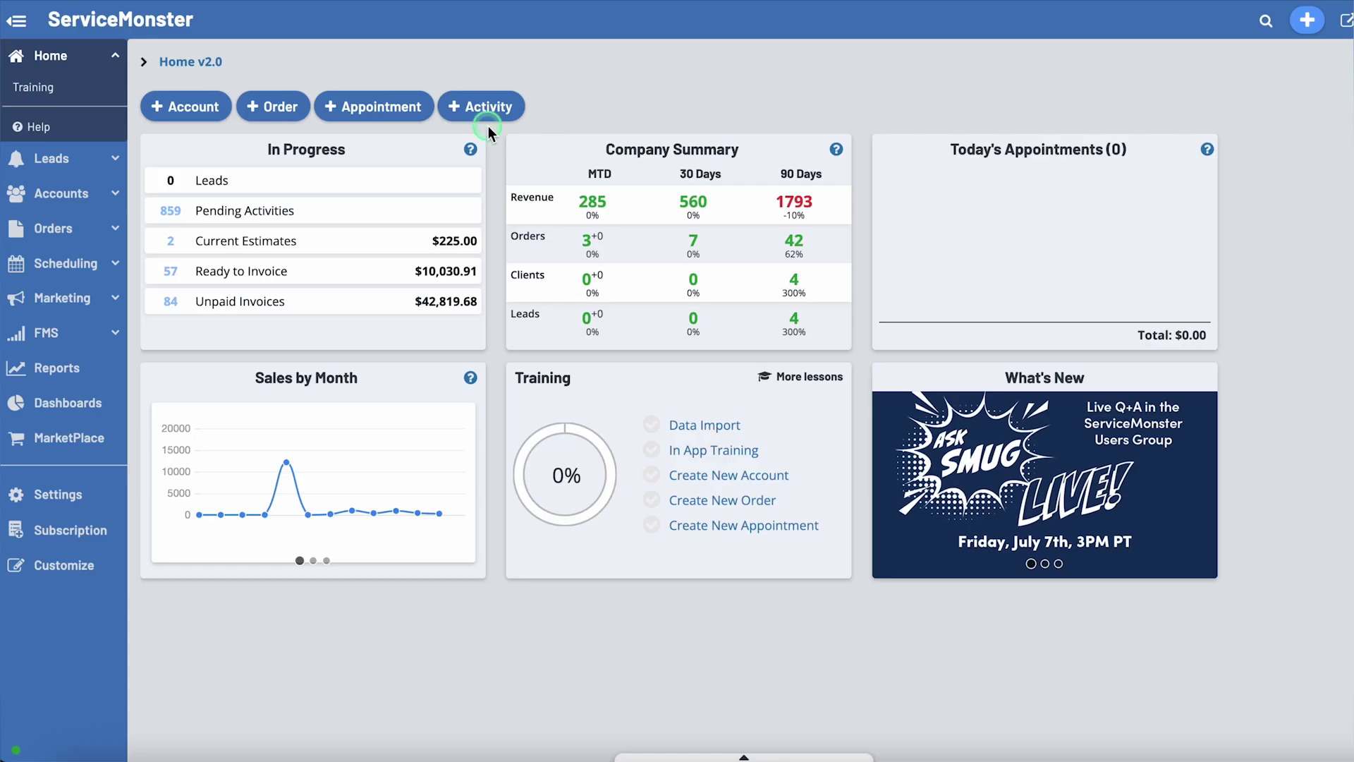
# - Open work order 8352 from the Order List and start completing it
pyautogui.click(51, 228)
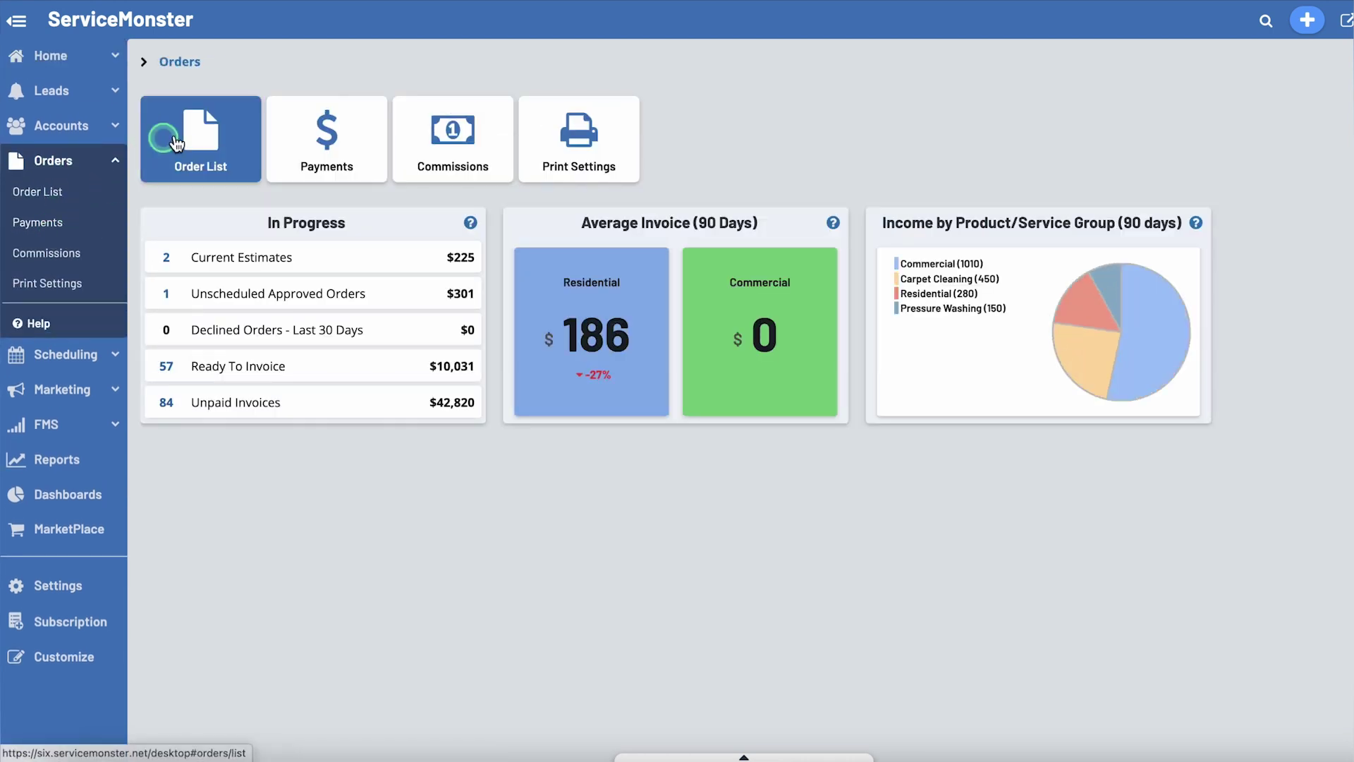
pyautogui.click(199, 145)
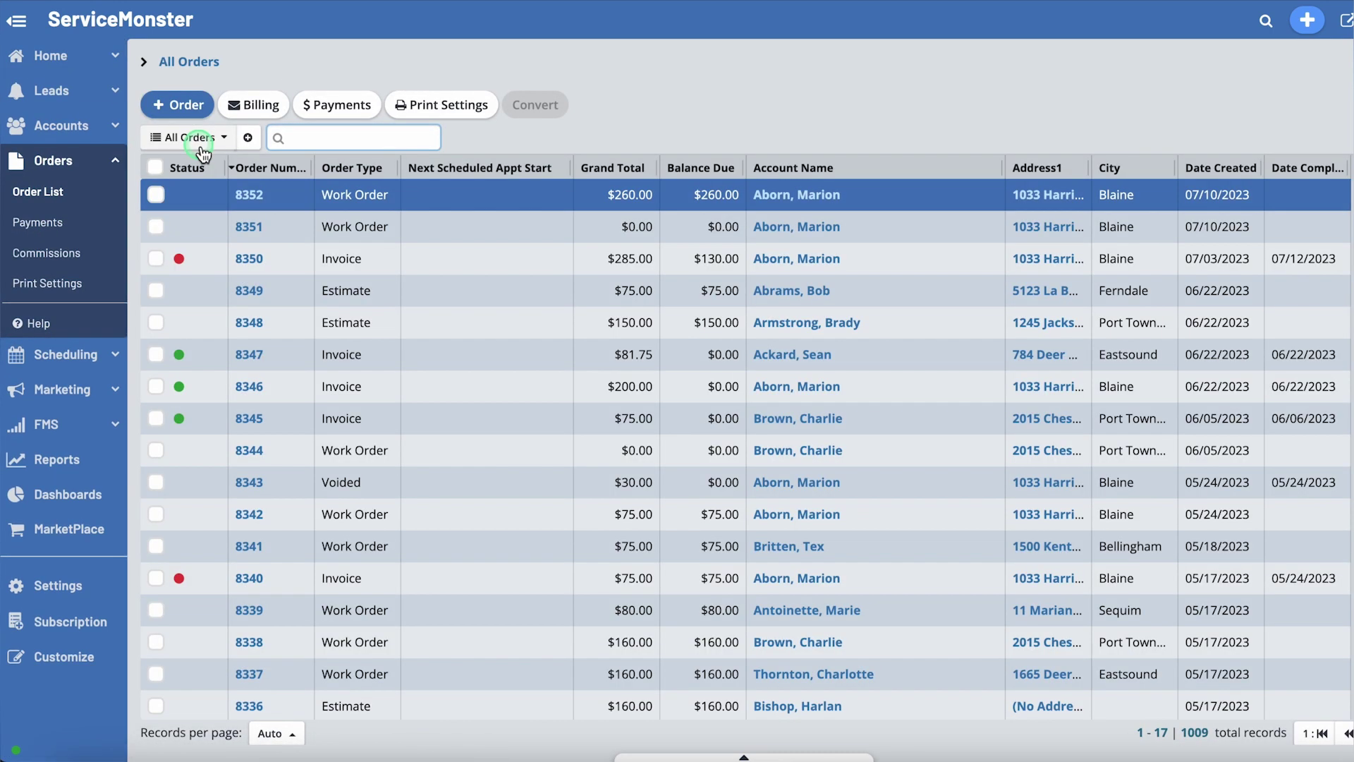
pyautogui.click(252, 197)
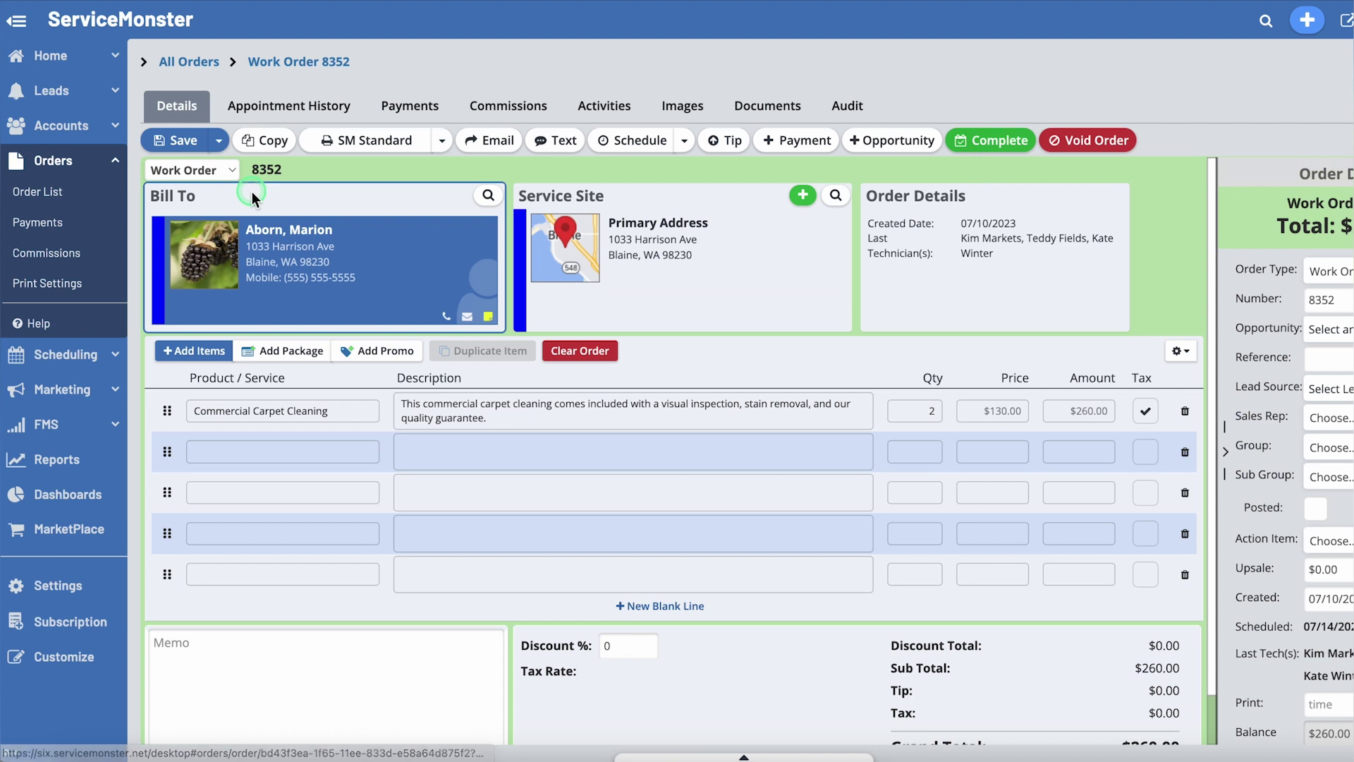
pyautogui.click(1013, 140)
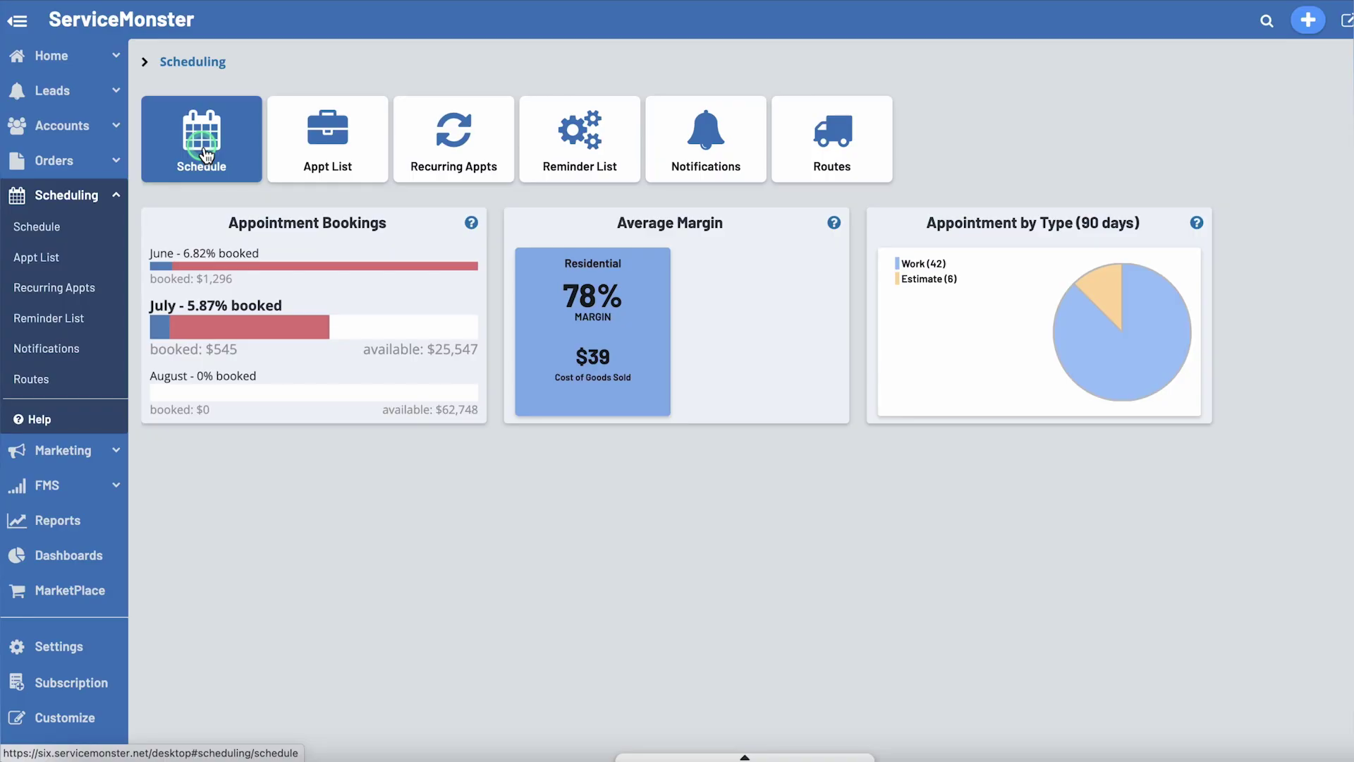
# - Start the Completion Wizard for the Thursday July 20 work appointment from the schedule
pyautogui.click(200, 133)
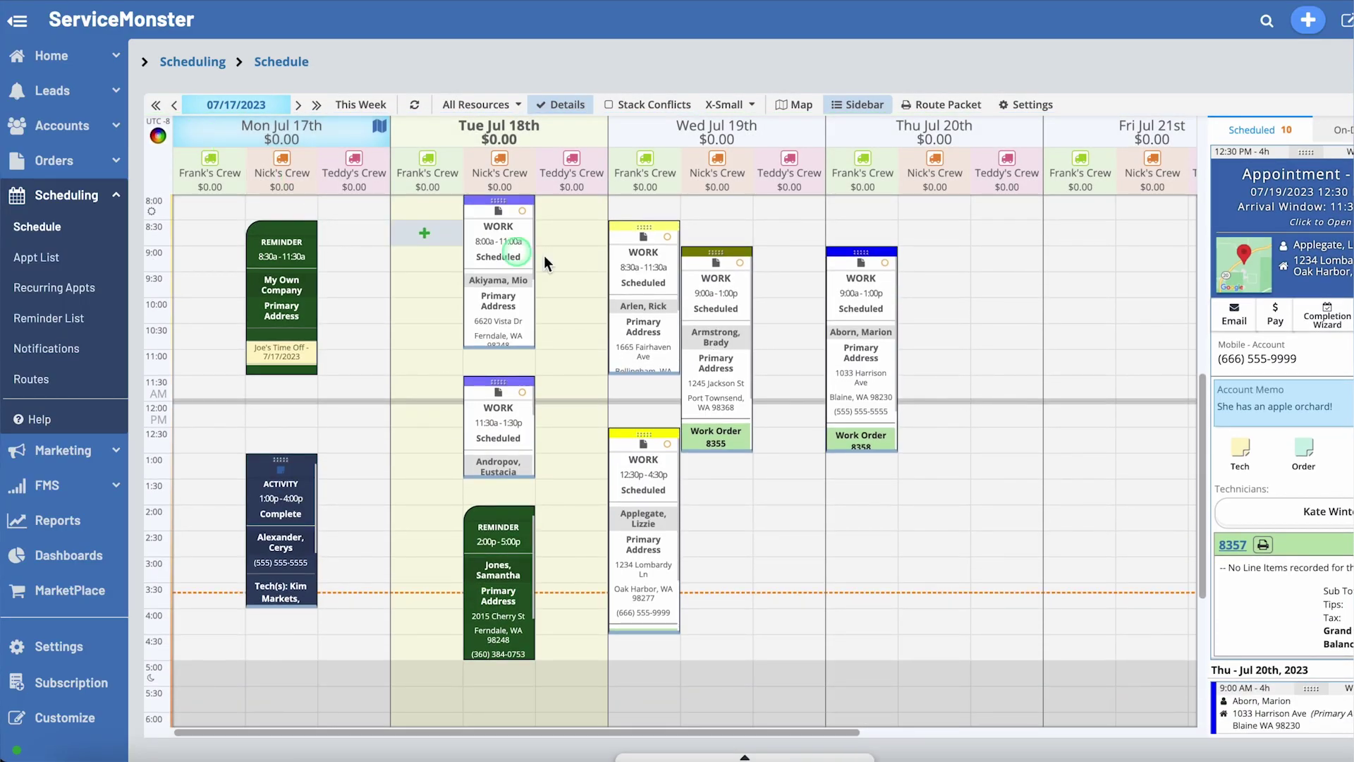
pyautogui.click(862, 262)
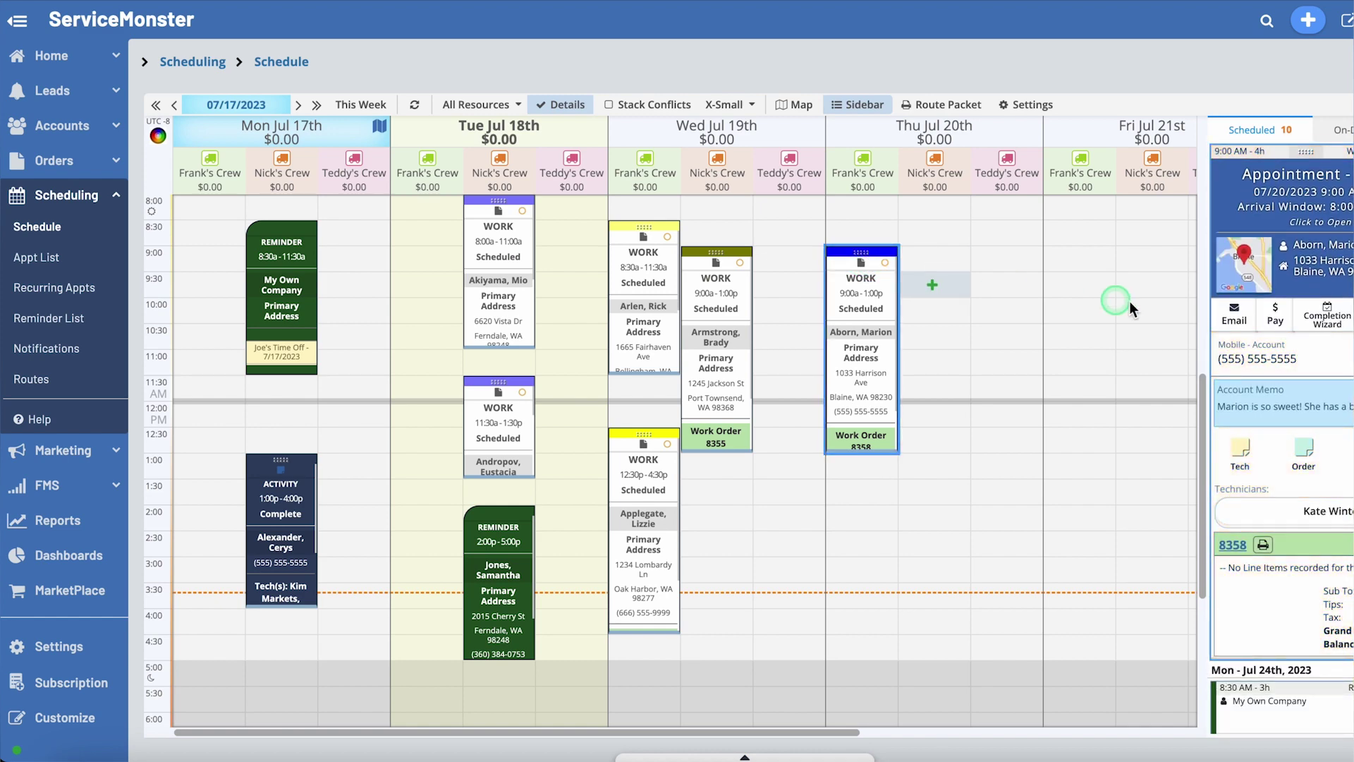
pyautogui.click(1316, 304)
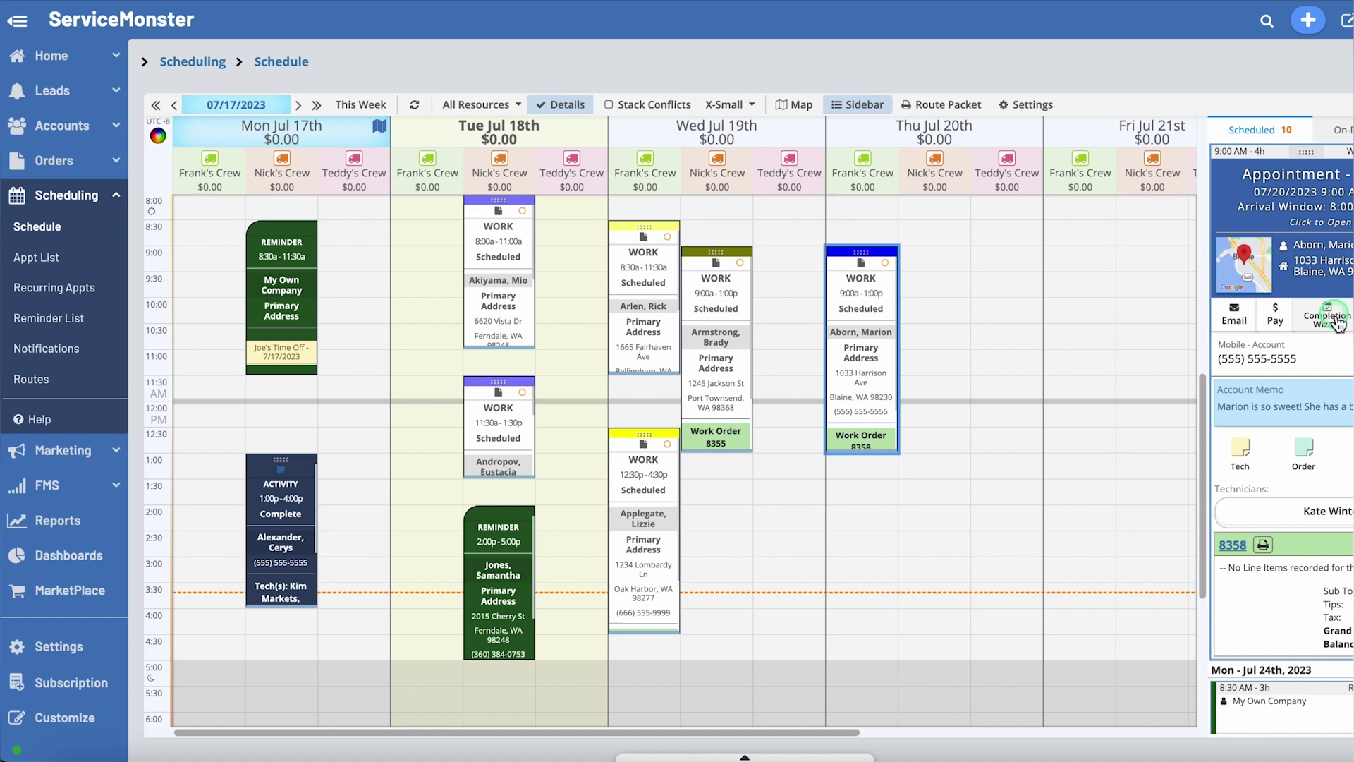
pyautogui.click(1331, 321)
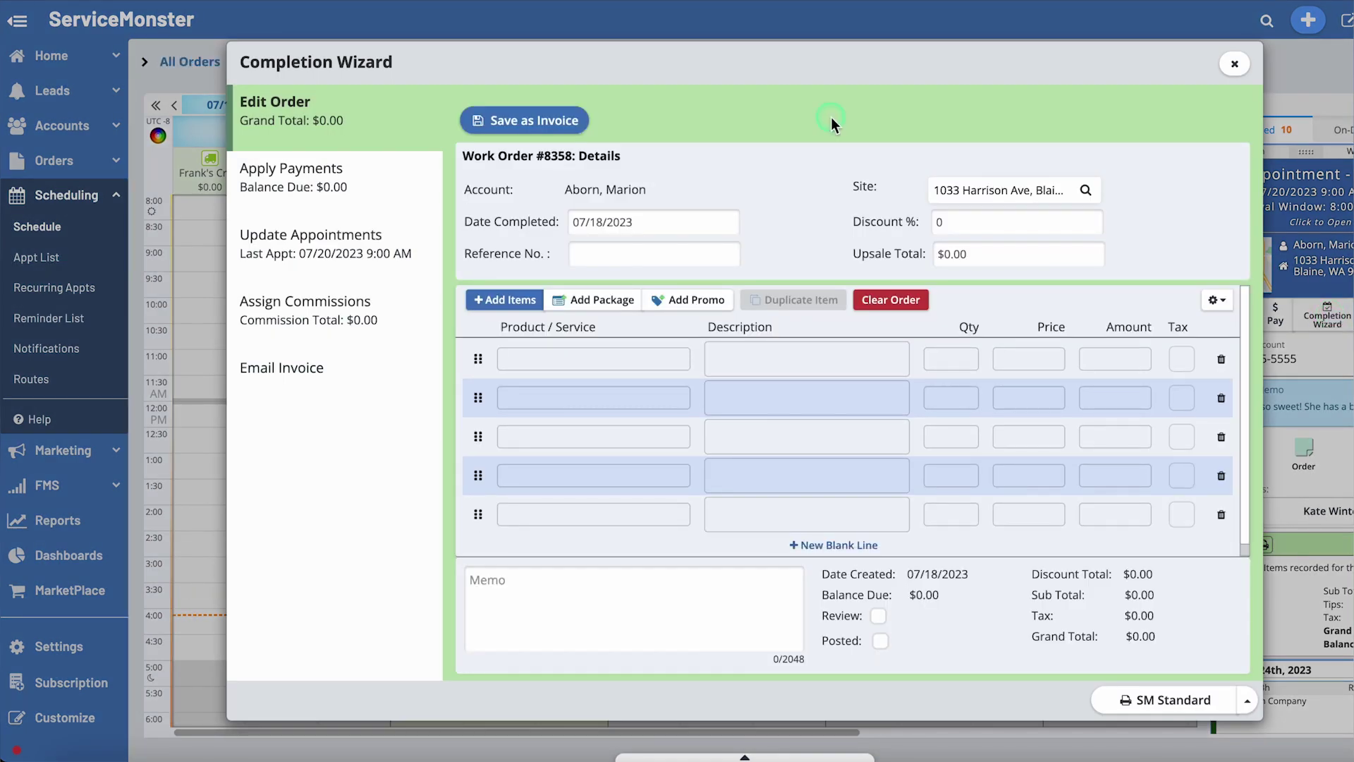
# - Add a Pet Hair/Stain Cleaning line item at $160.00 to work order 8358
pyautogui.click(519, 357)
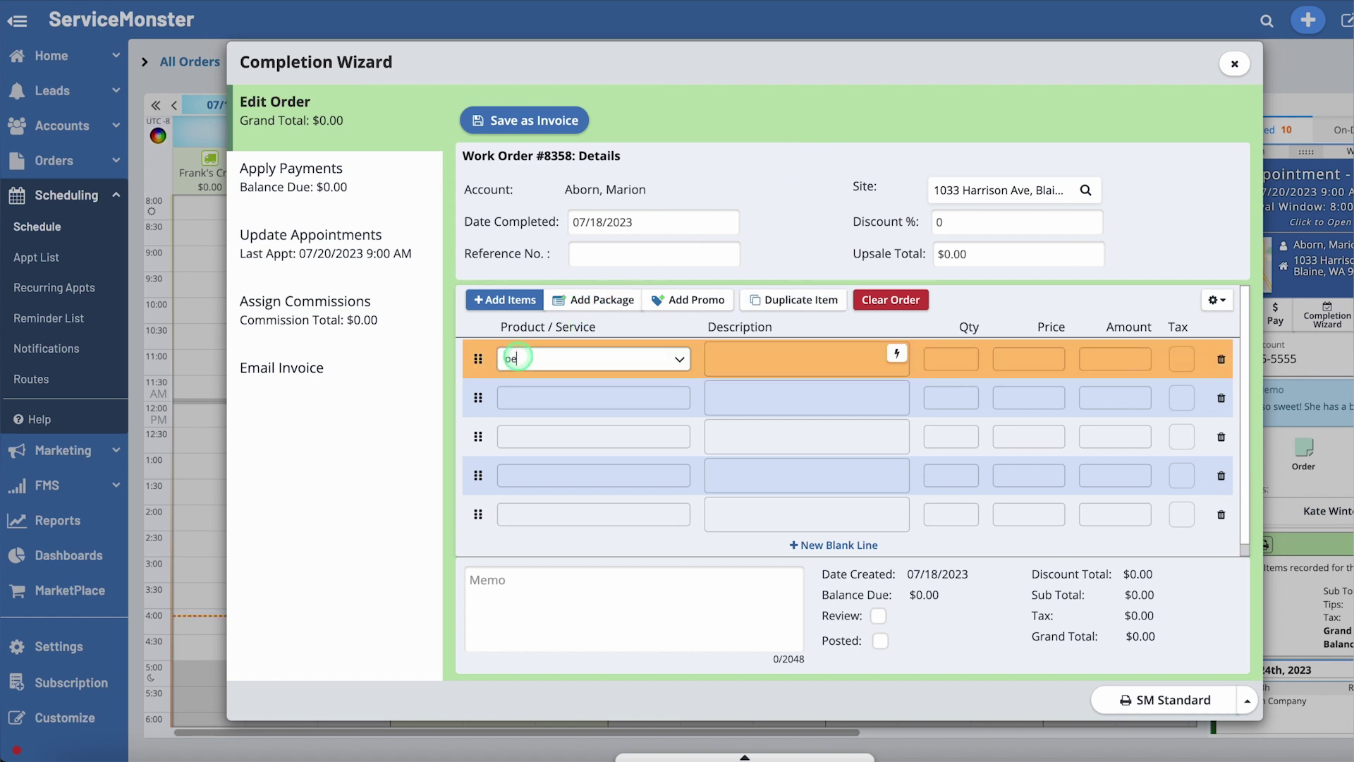
pyautogui.write('pet')
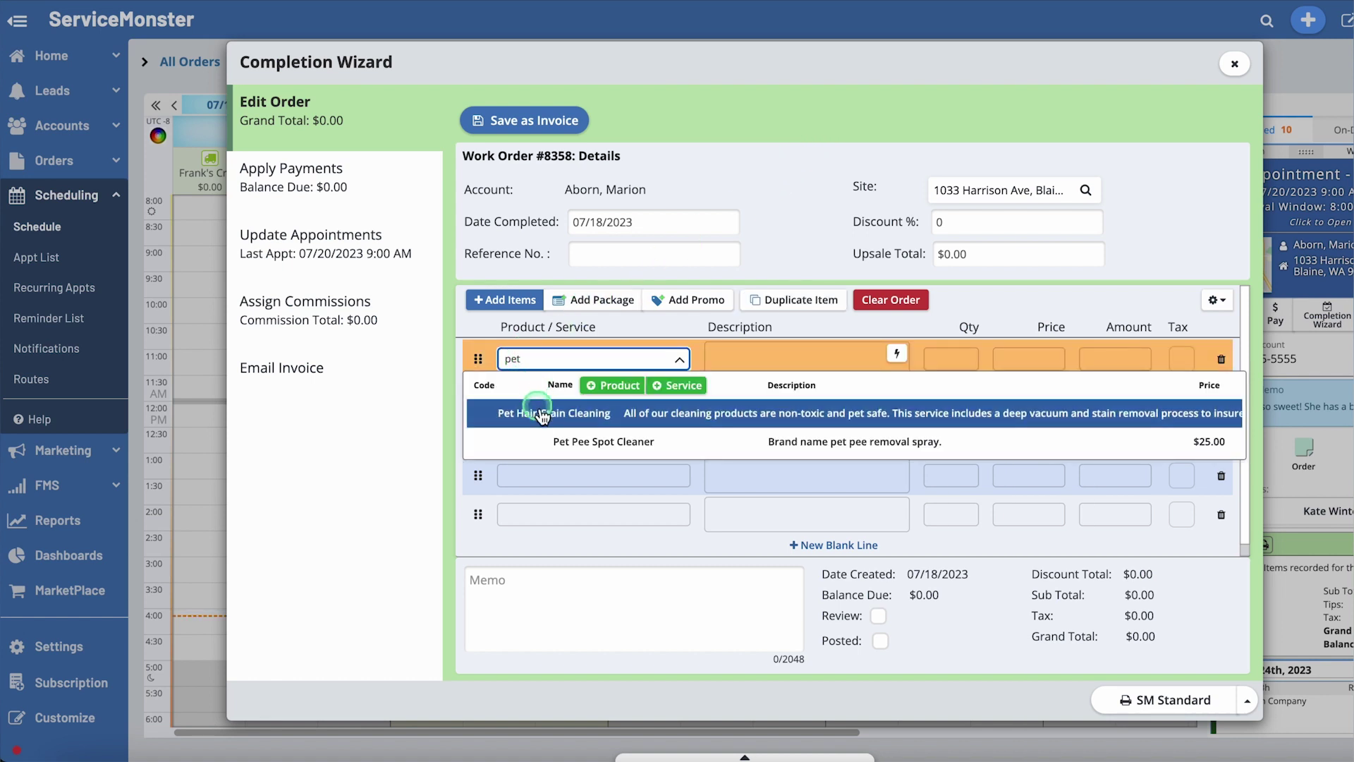
pyautogui.click(540, 416)
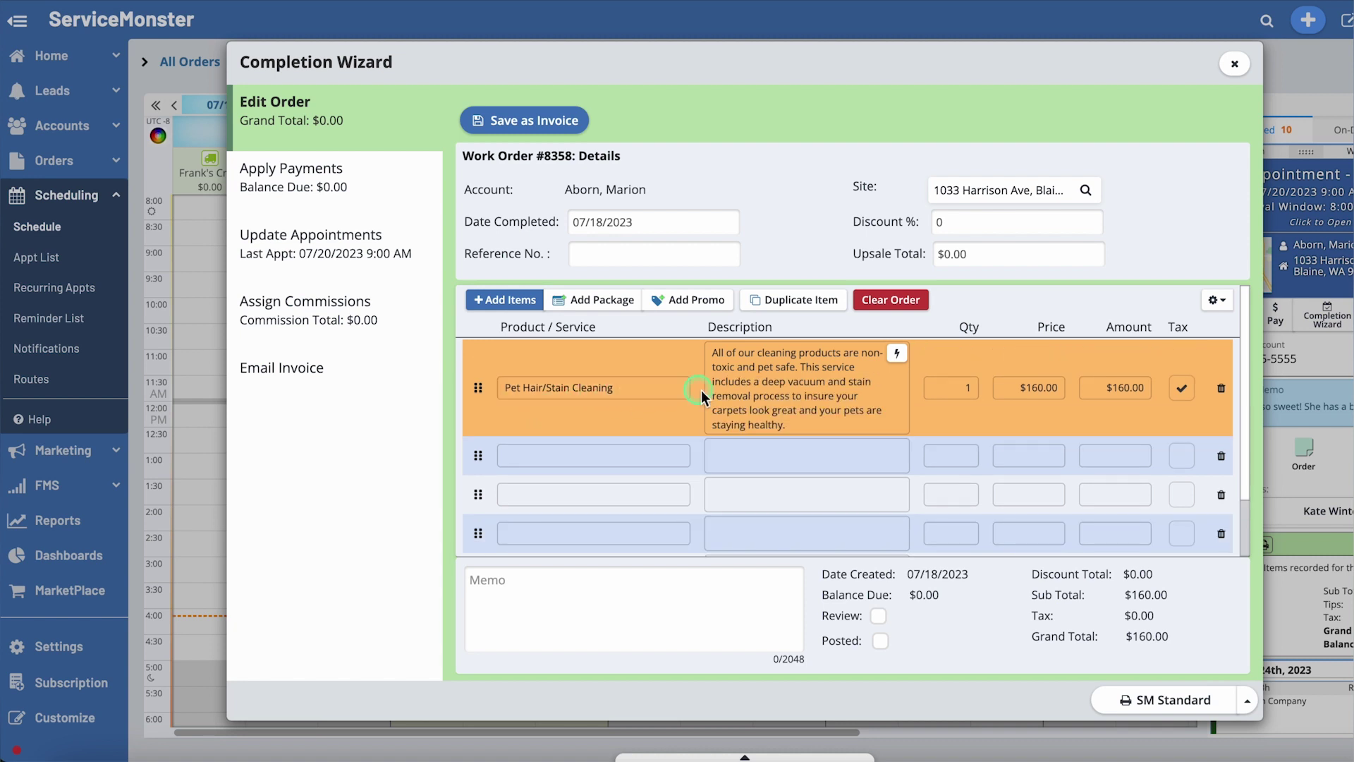
pyautogui.click(744, 381)
# - Save work order 8358 as an invoice and confirm the conversion
pyautogui.click(520, 121)
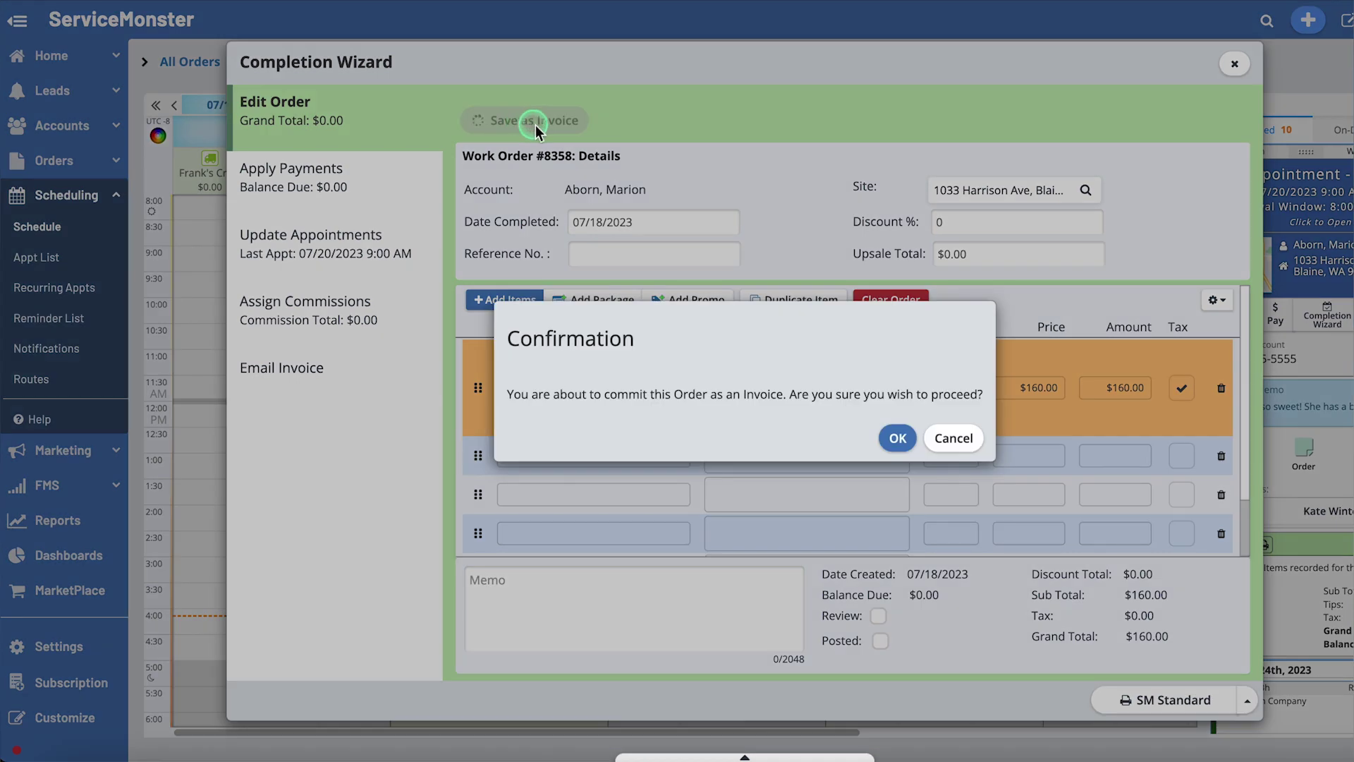
pyautogui.click(894, 443)
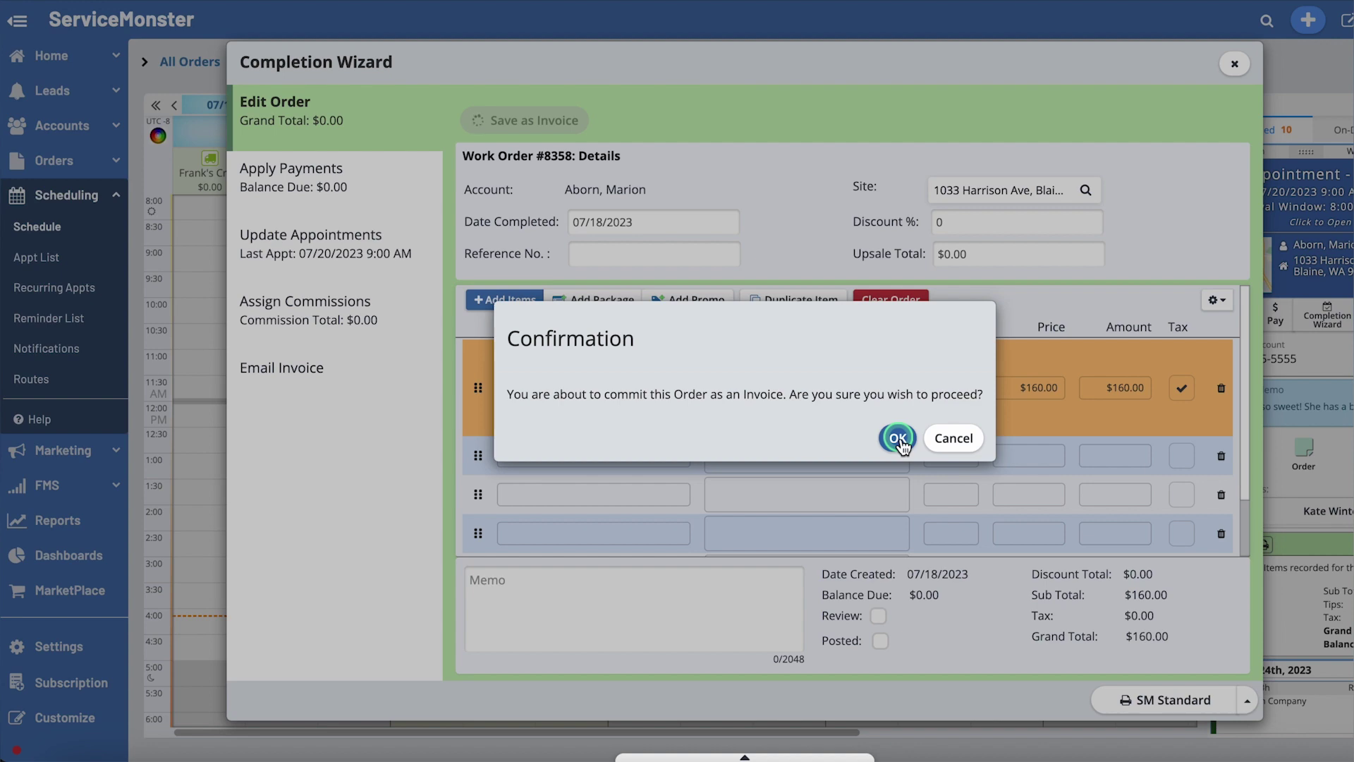
pyautogui.click(898, 439)
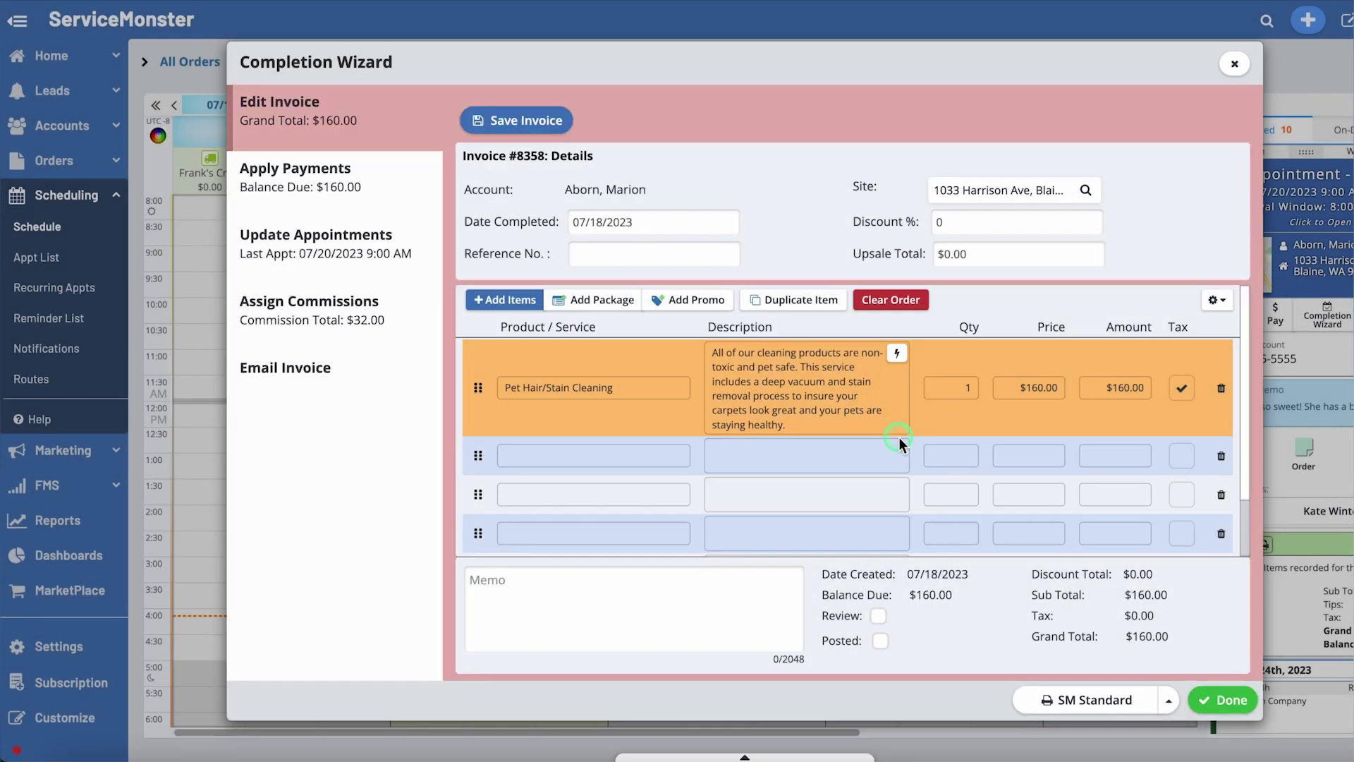
# - Record a $160.00 American Express payment with reference 01, then continue to appointment updates
pyautogui.click(344, 192)
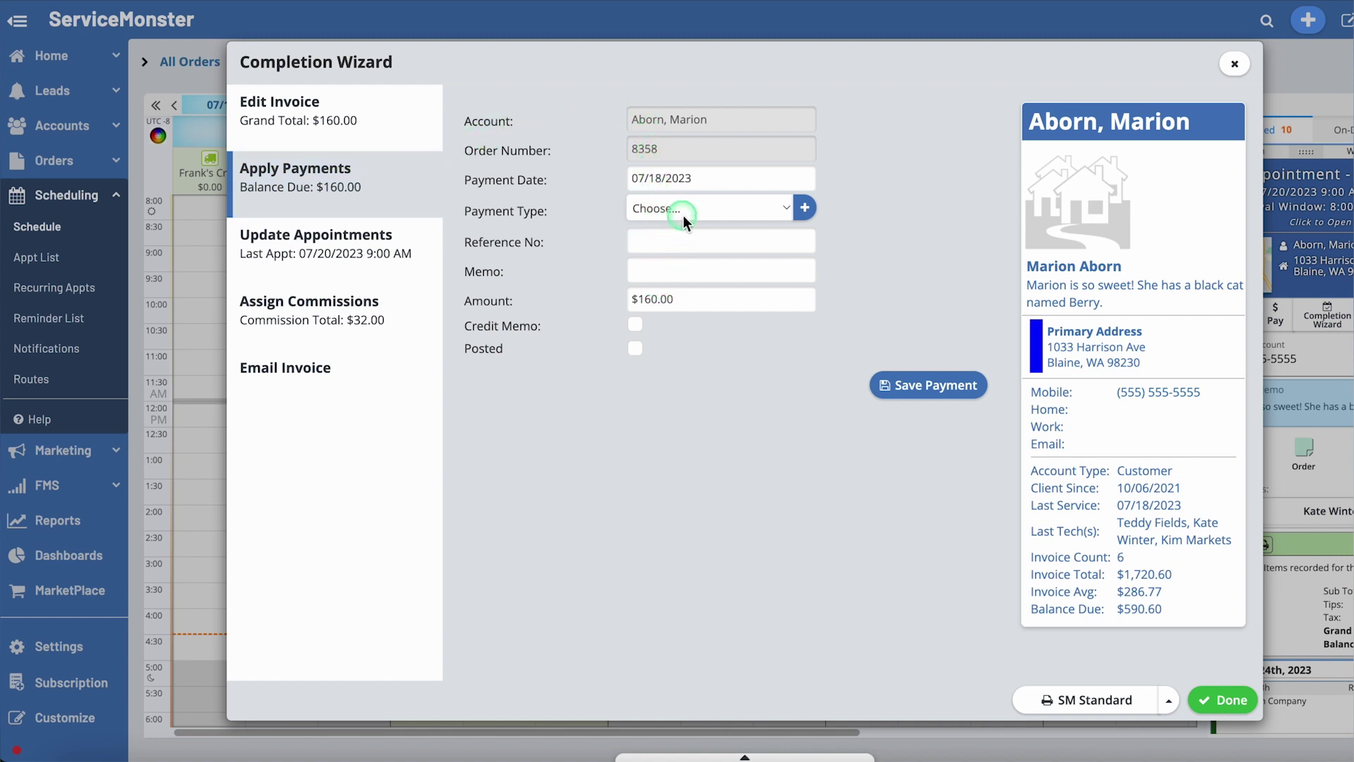
pyautogui.click(783, 209)
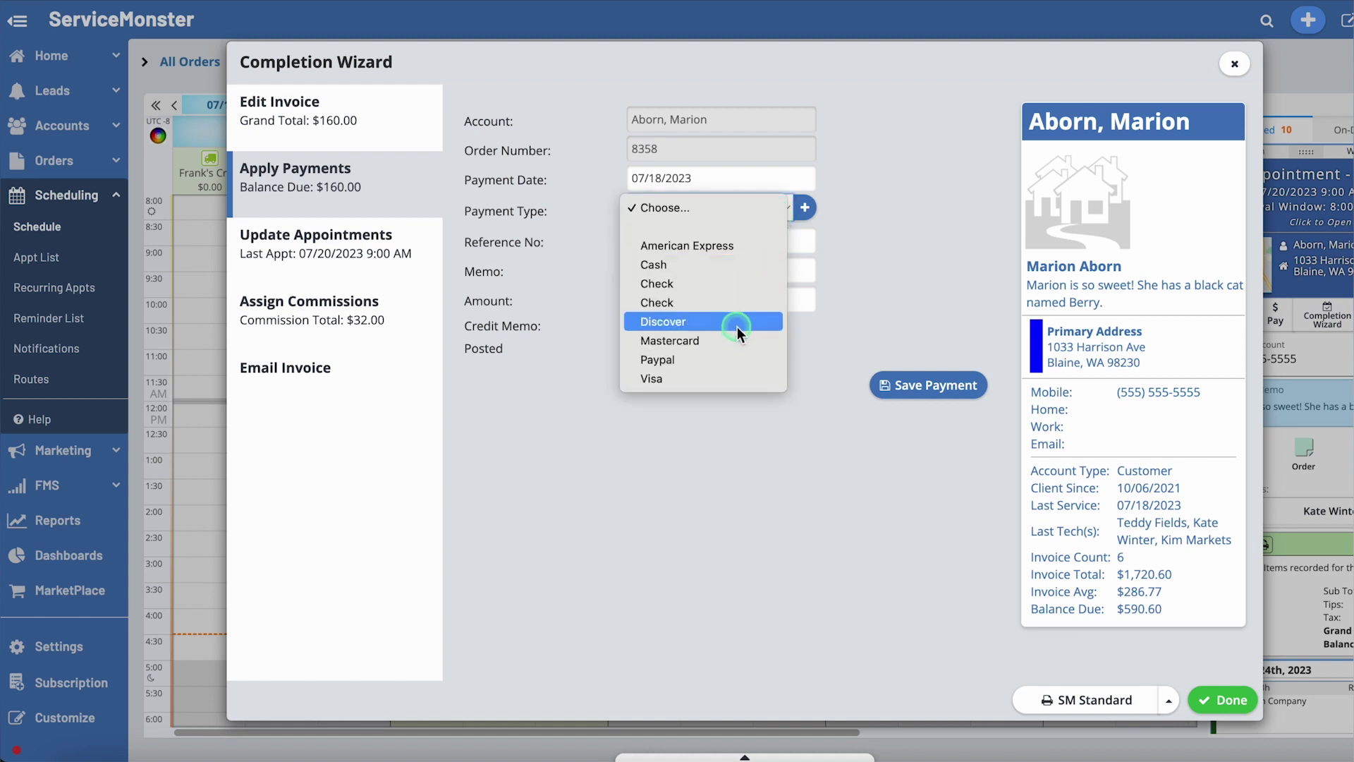
pyautogui.click(729, 248)
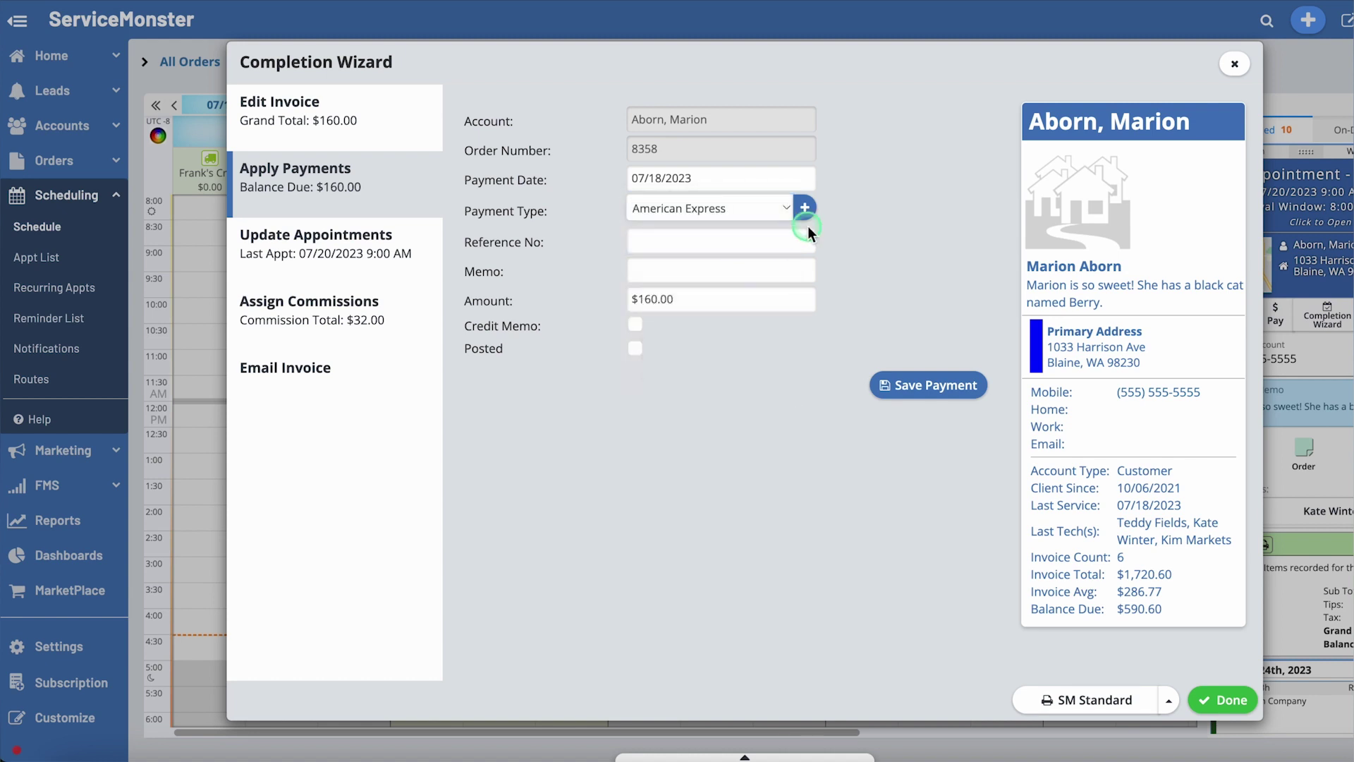
pyautogui.click(806, 209)
pyautogui.click(656, 243)
pyautogui.write('01')
pyautogui.click(645, 274)
pyautogui.write('01')
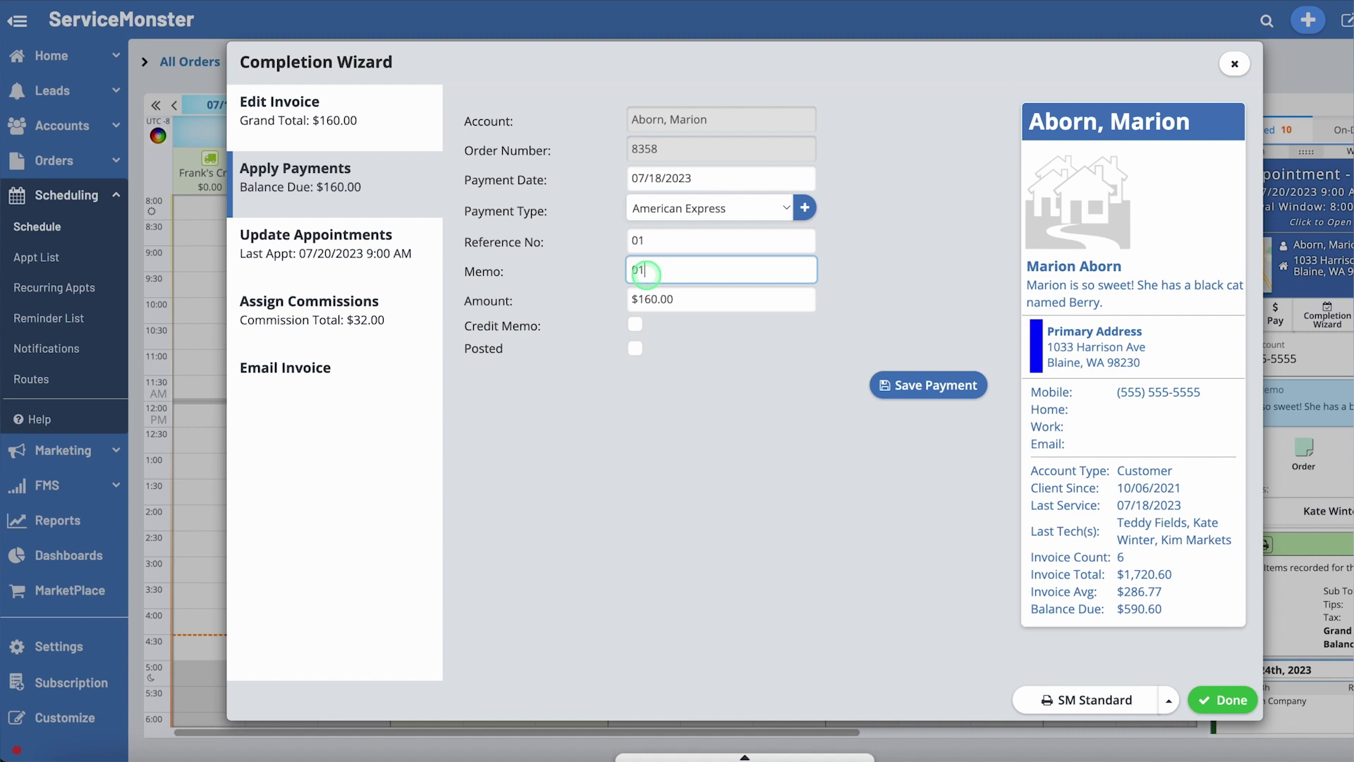
pyautogui.click(685, 298)
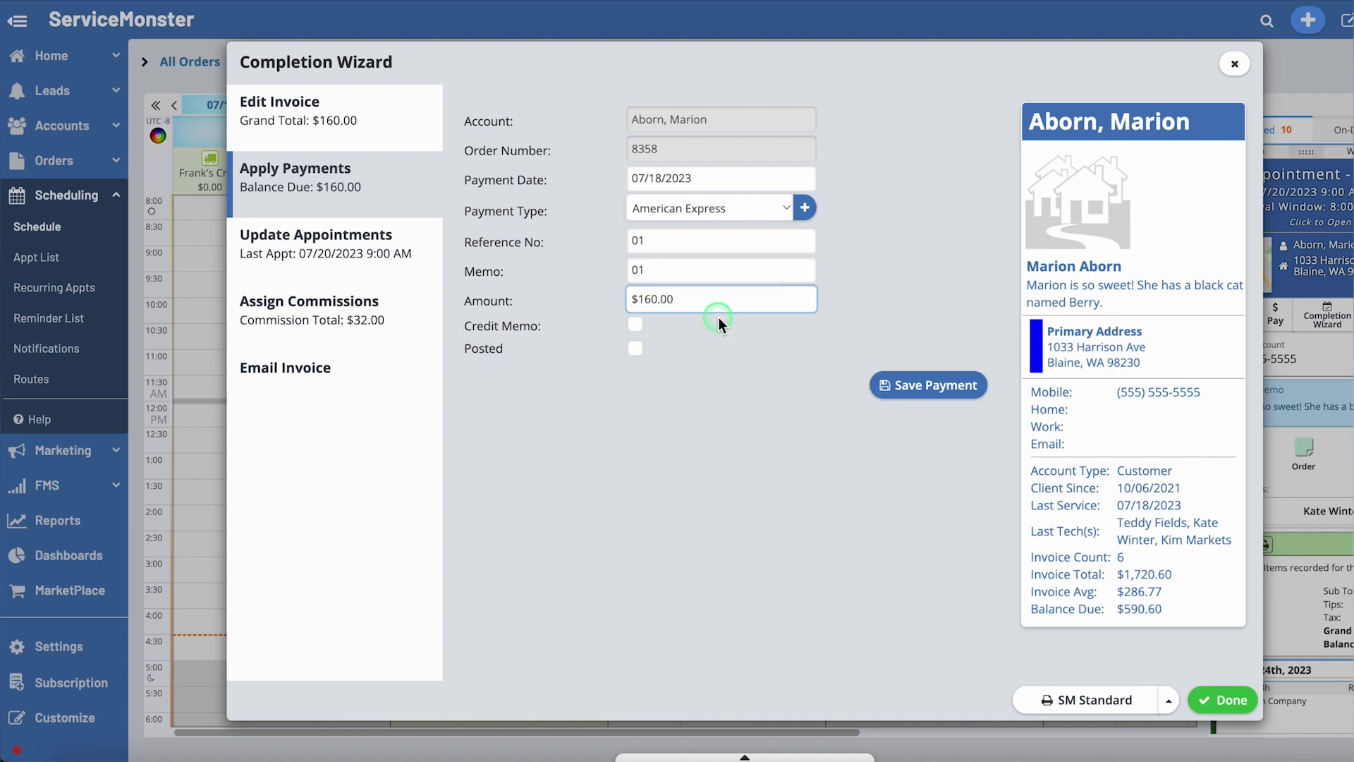
pyautogui.click(917, 384)
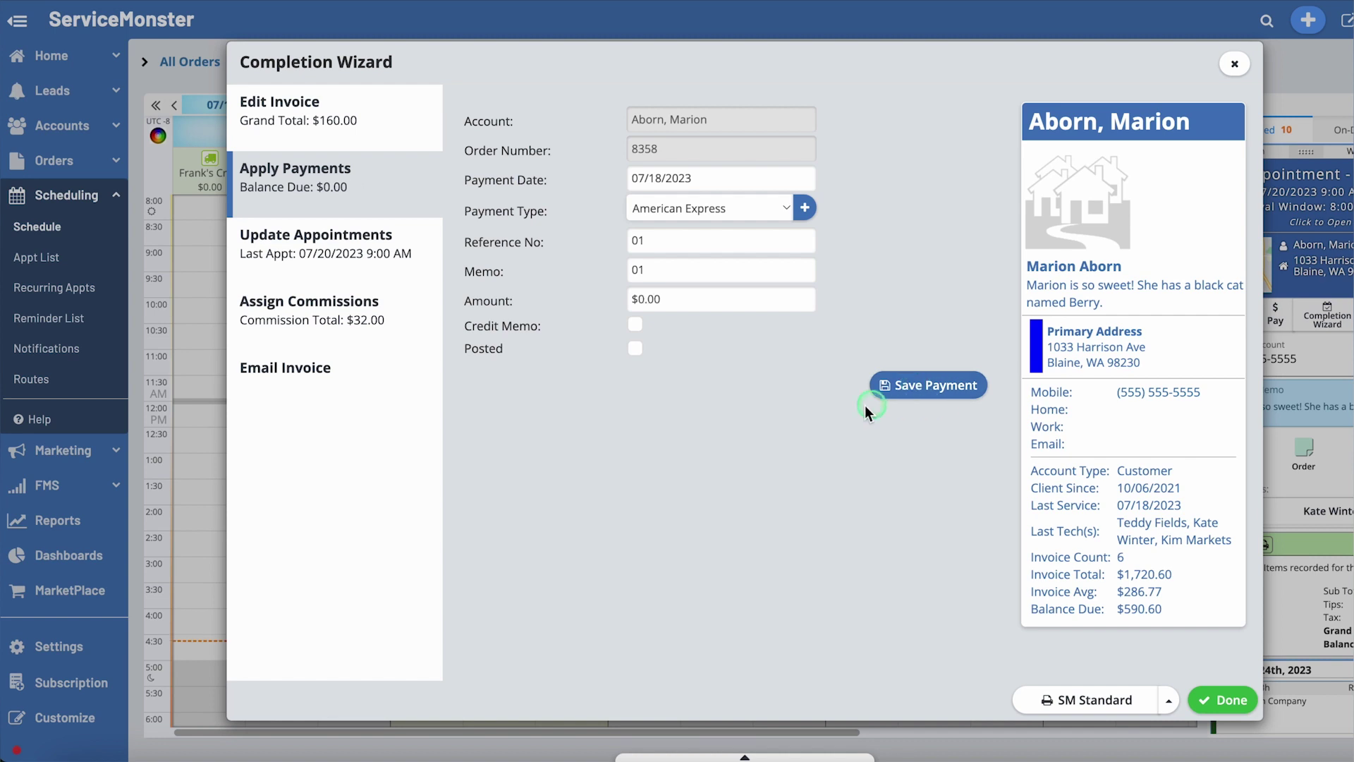
pyautogui.click(366, 257)
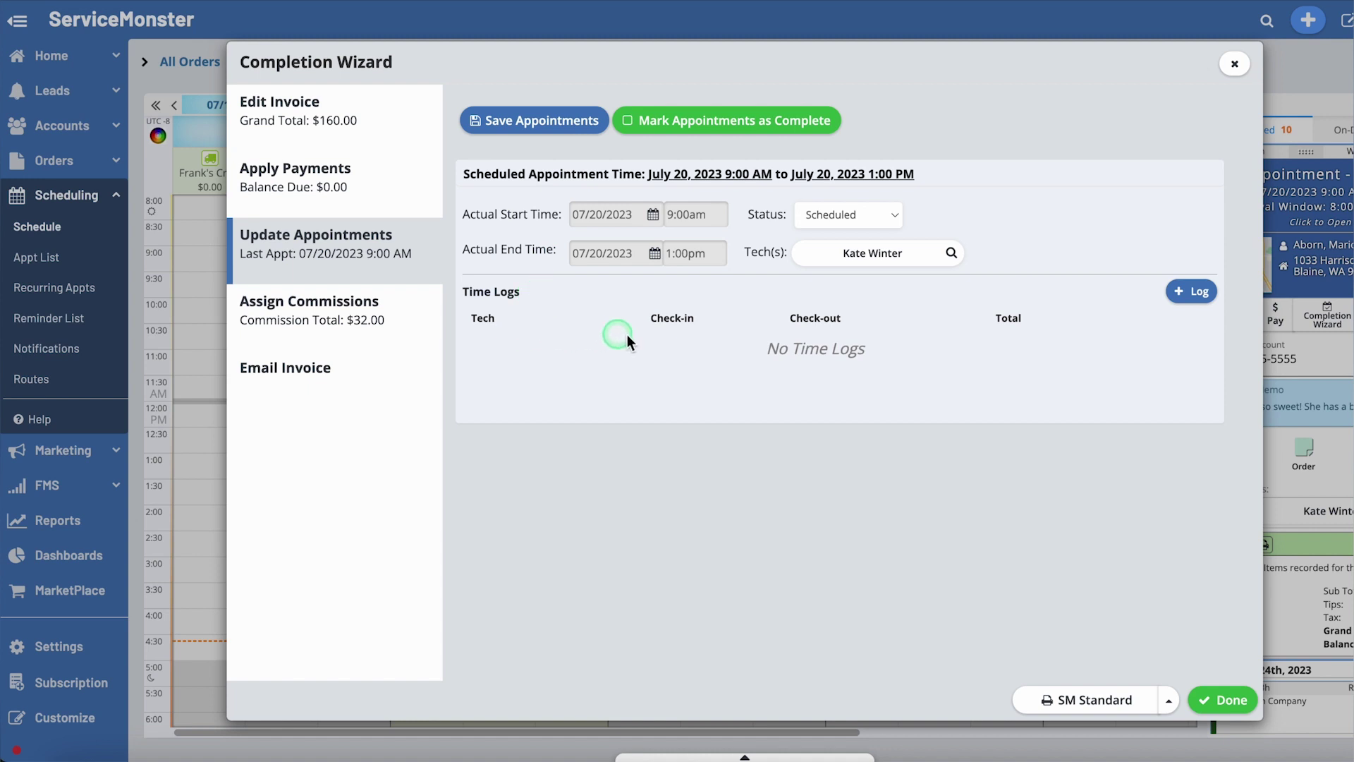
# - Add a second technician, save the appointment, and select the technician's commission entry
pyautogui.click(951, 254)
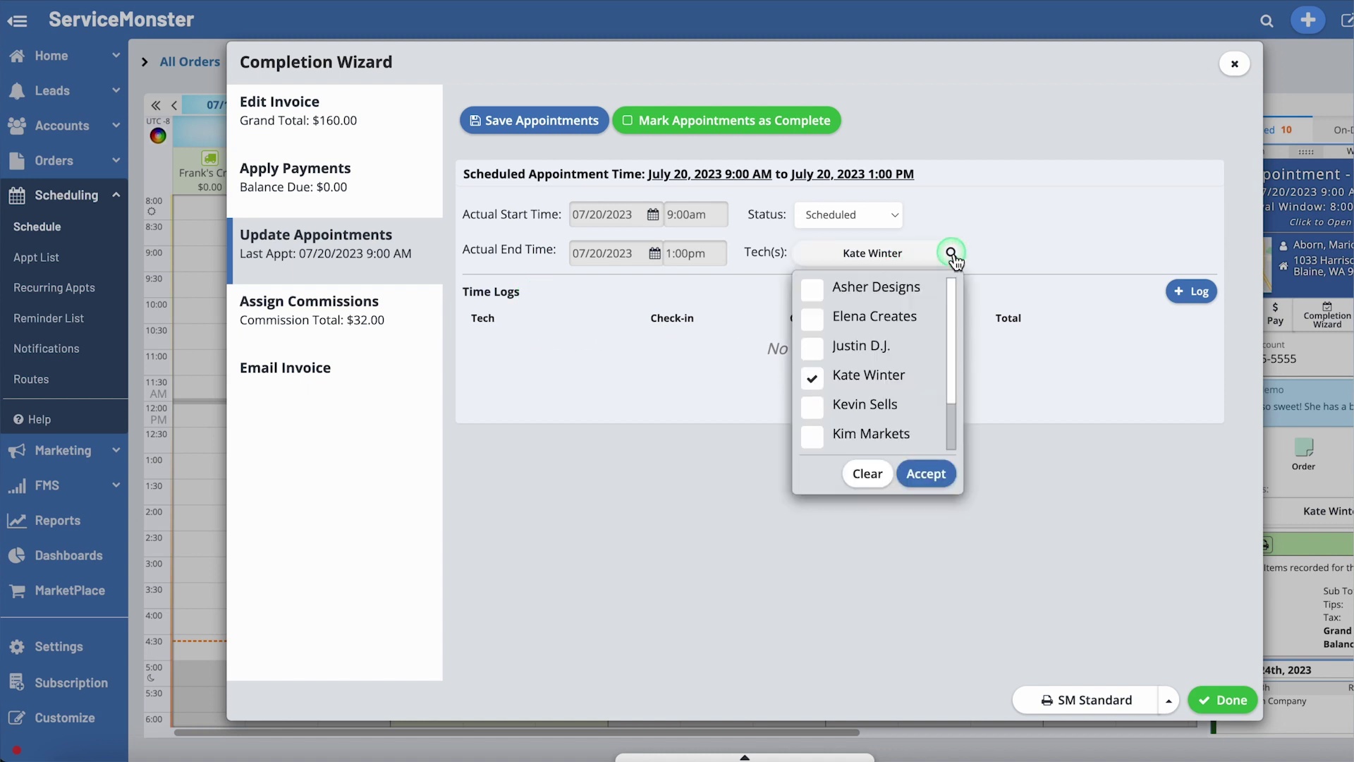
pyautogui.click(812, 321)
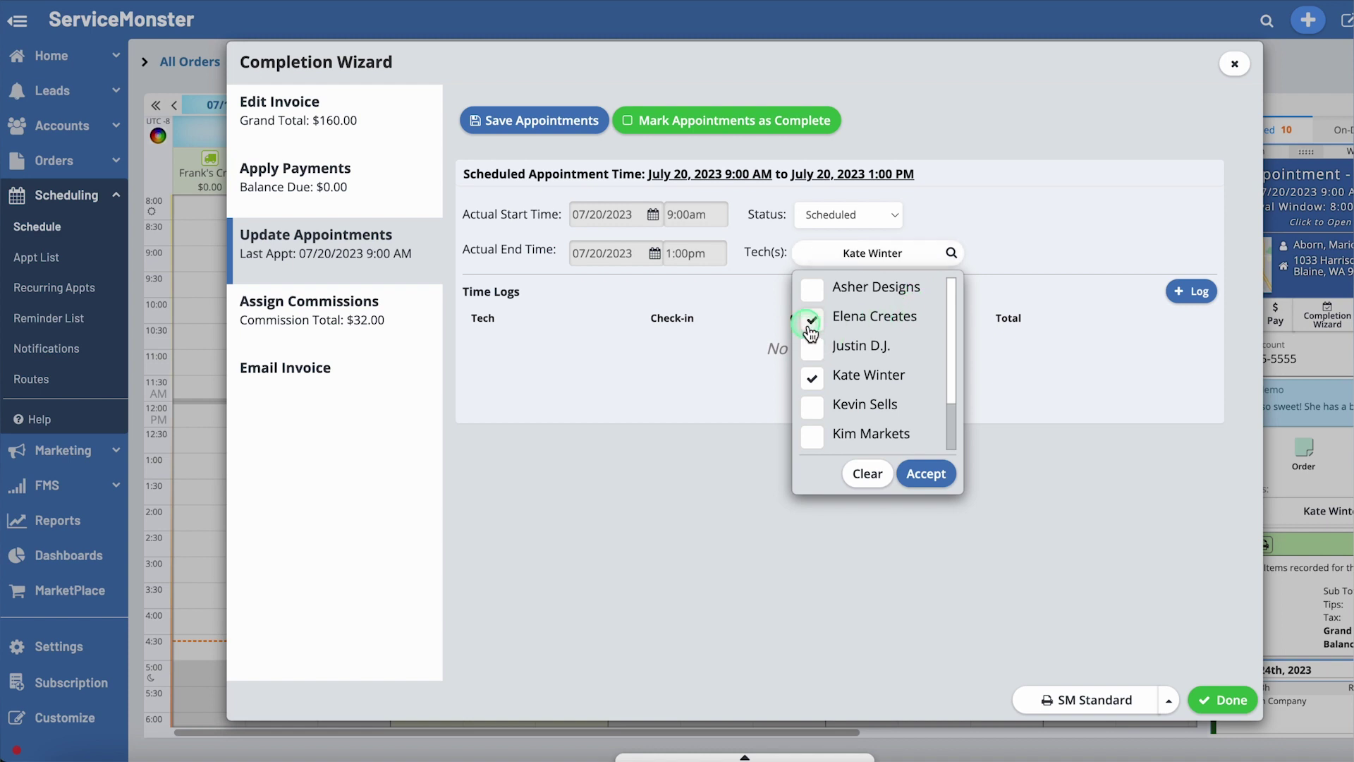
pyautogui.click(922, 472)
pyautogui.click(538, 133)
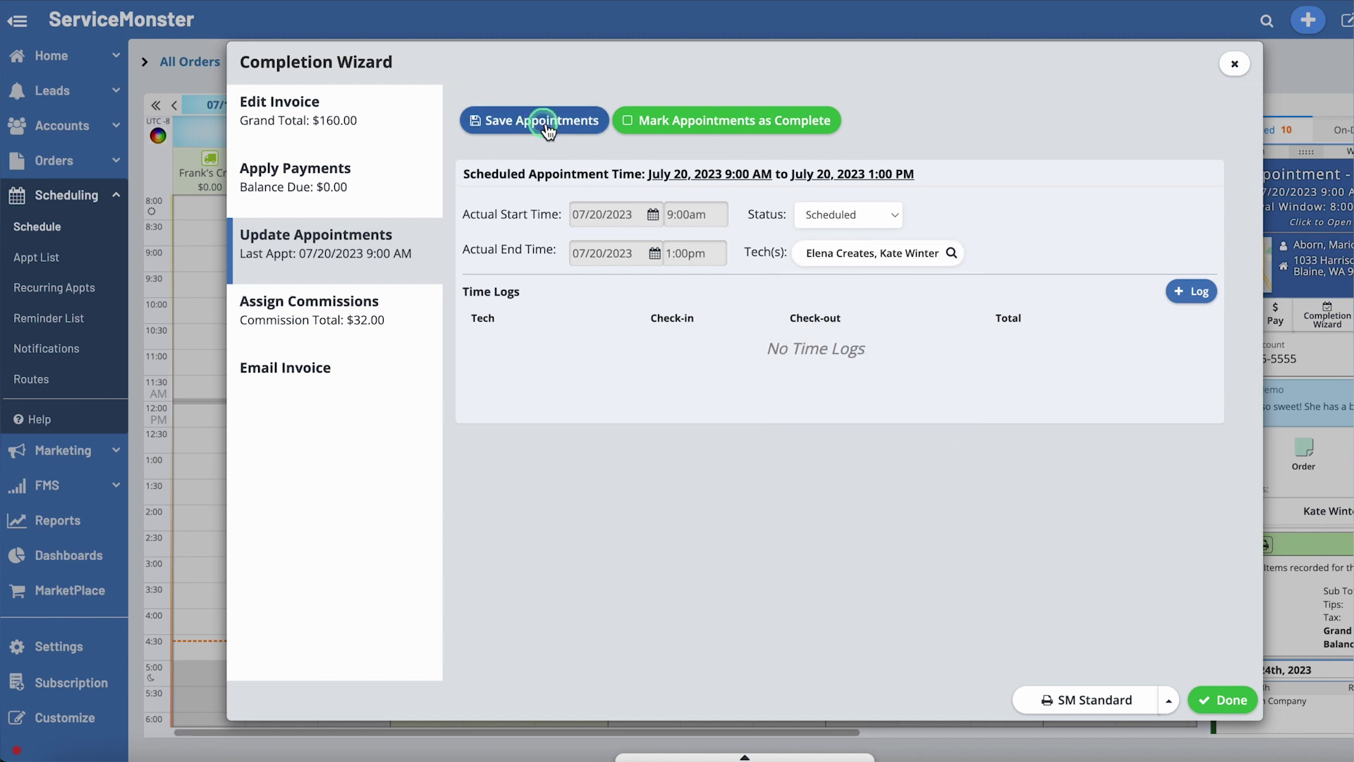
pyautogui.click(312, 314)
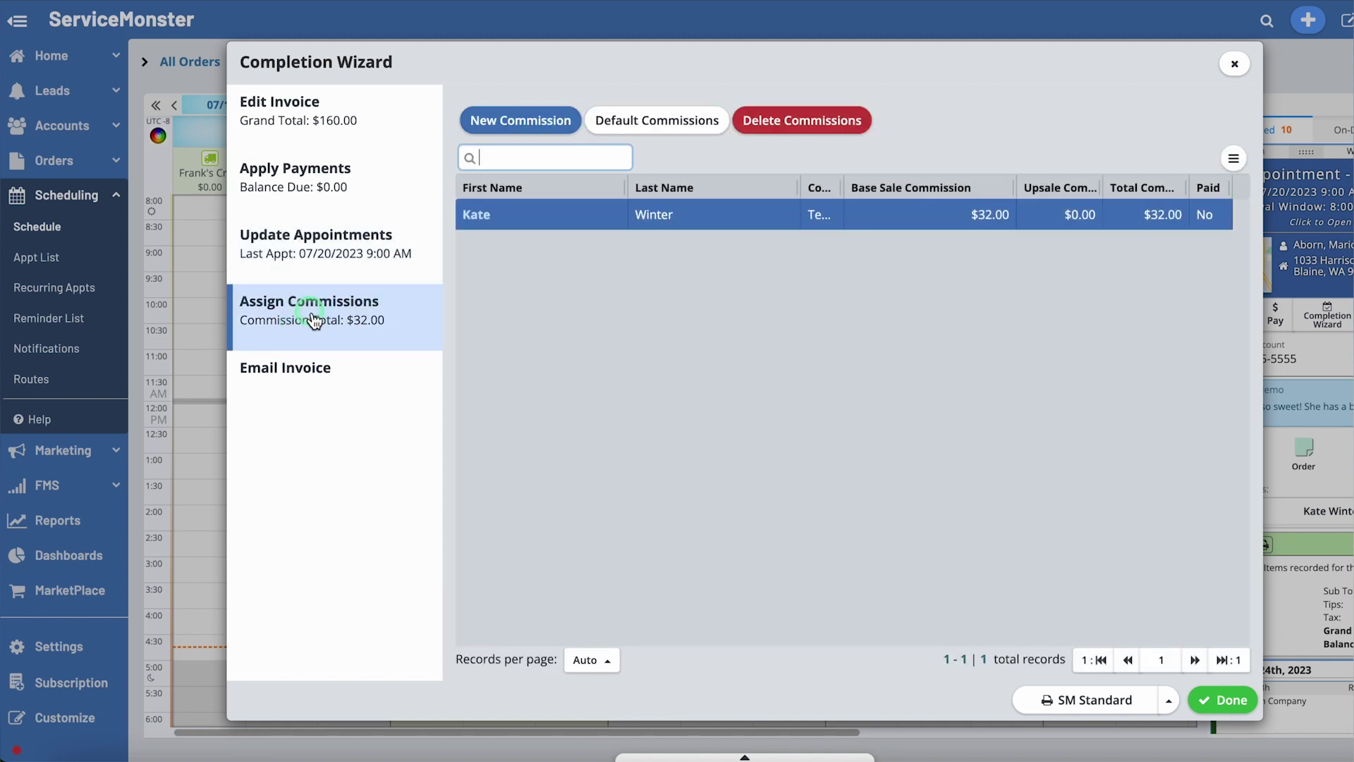
pyautogui.click(518, 233)
# - Review the technician's $32.00 commission unchanged, then go to the Email Invoice step
pyautogui.doubleClick(485, 216)
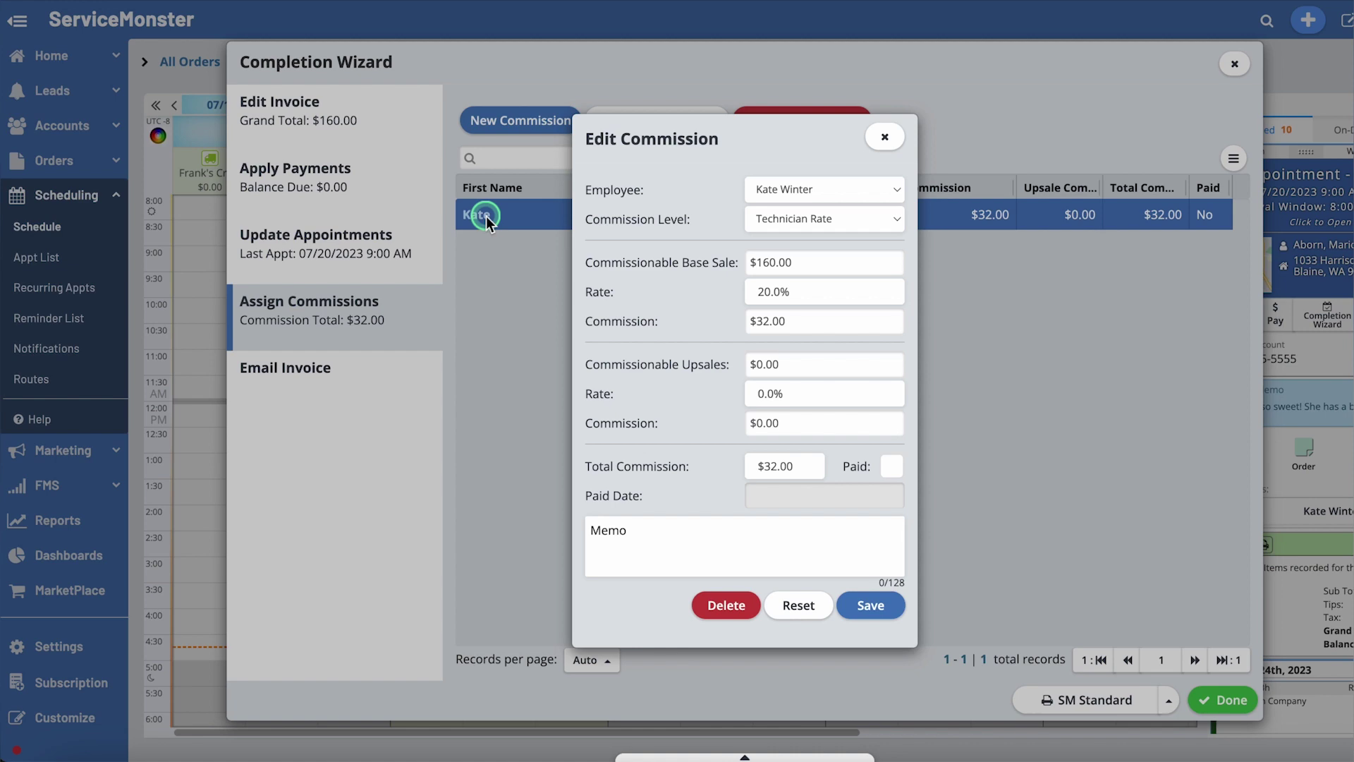
pyautogui.click(887, 138)
pyautogui.click(534, 118)
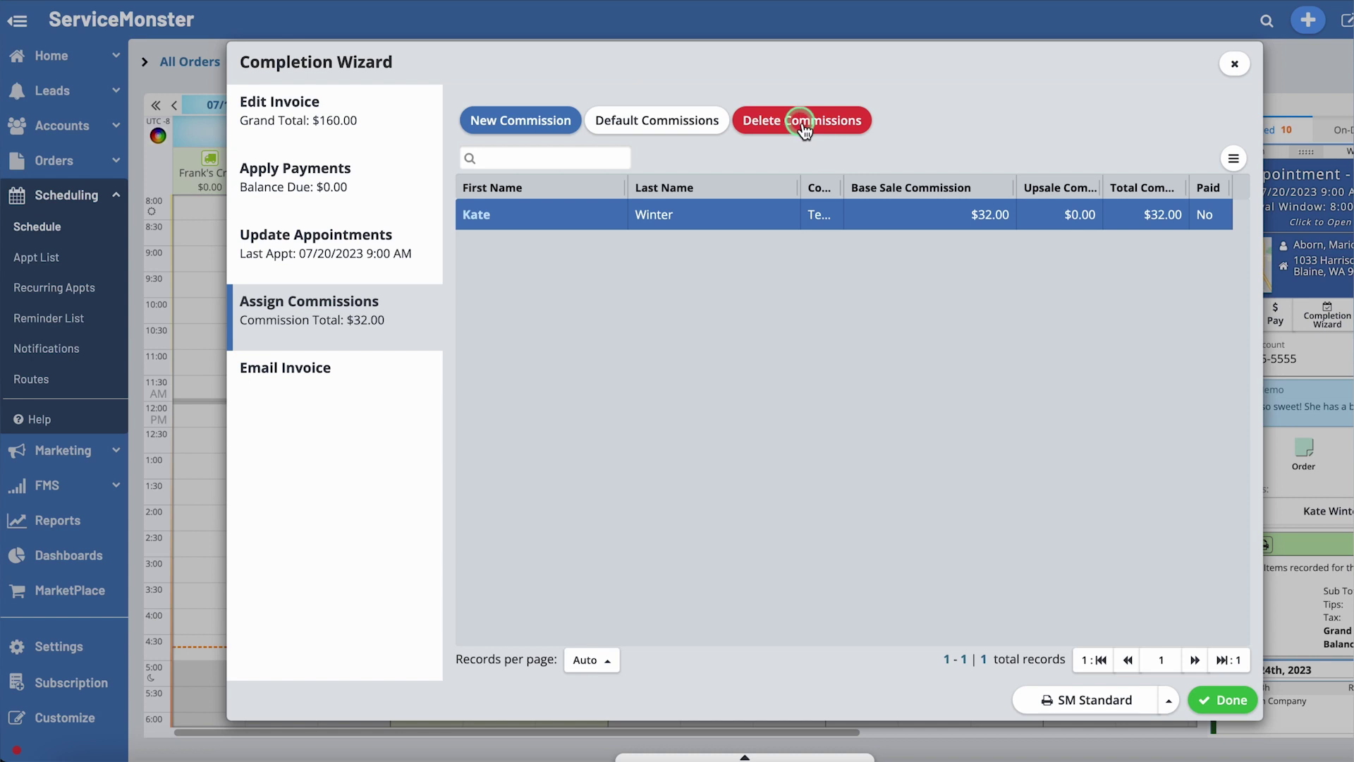
pyautogui.click(317, 383)
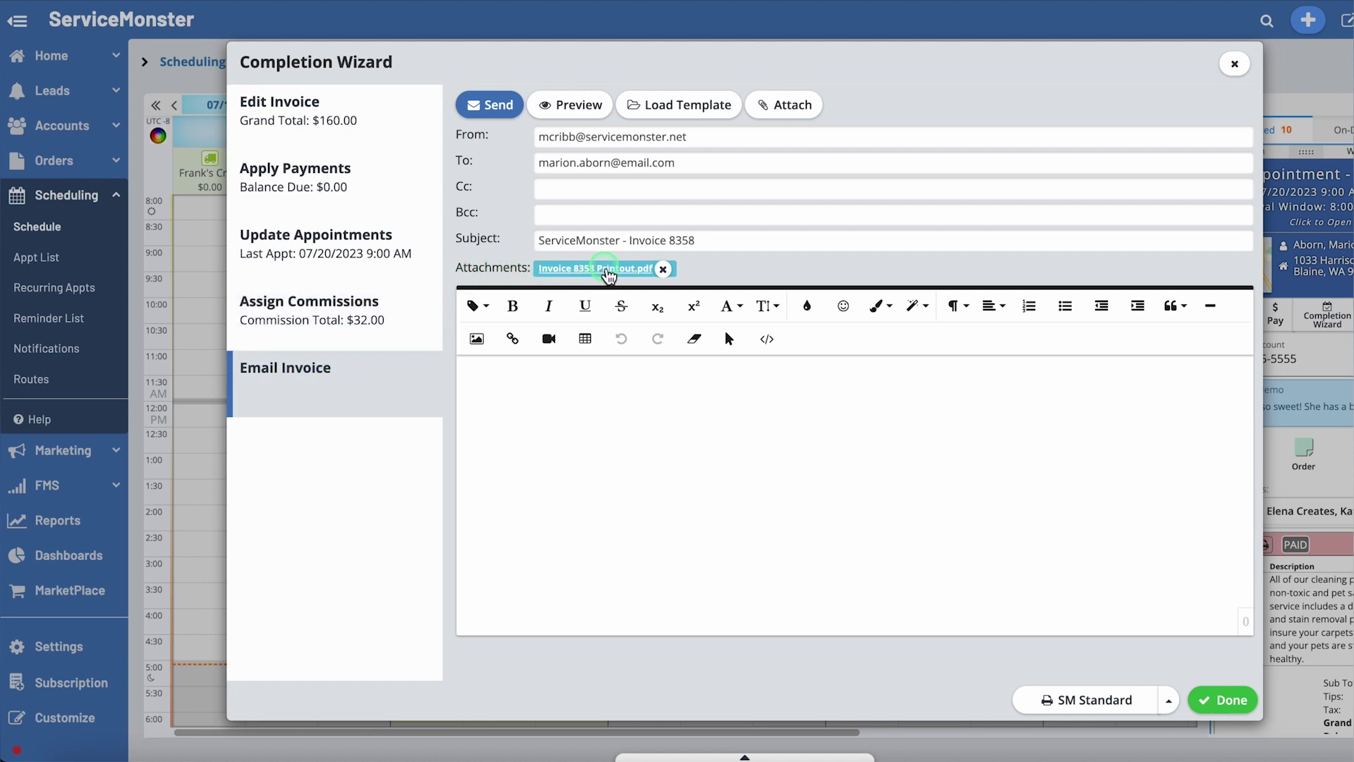
# - Apply the Job Reminder template, send the invoice 8358 email, and finish the wizard
pyautogui.click(693, 105)
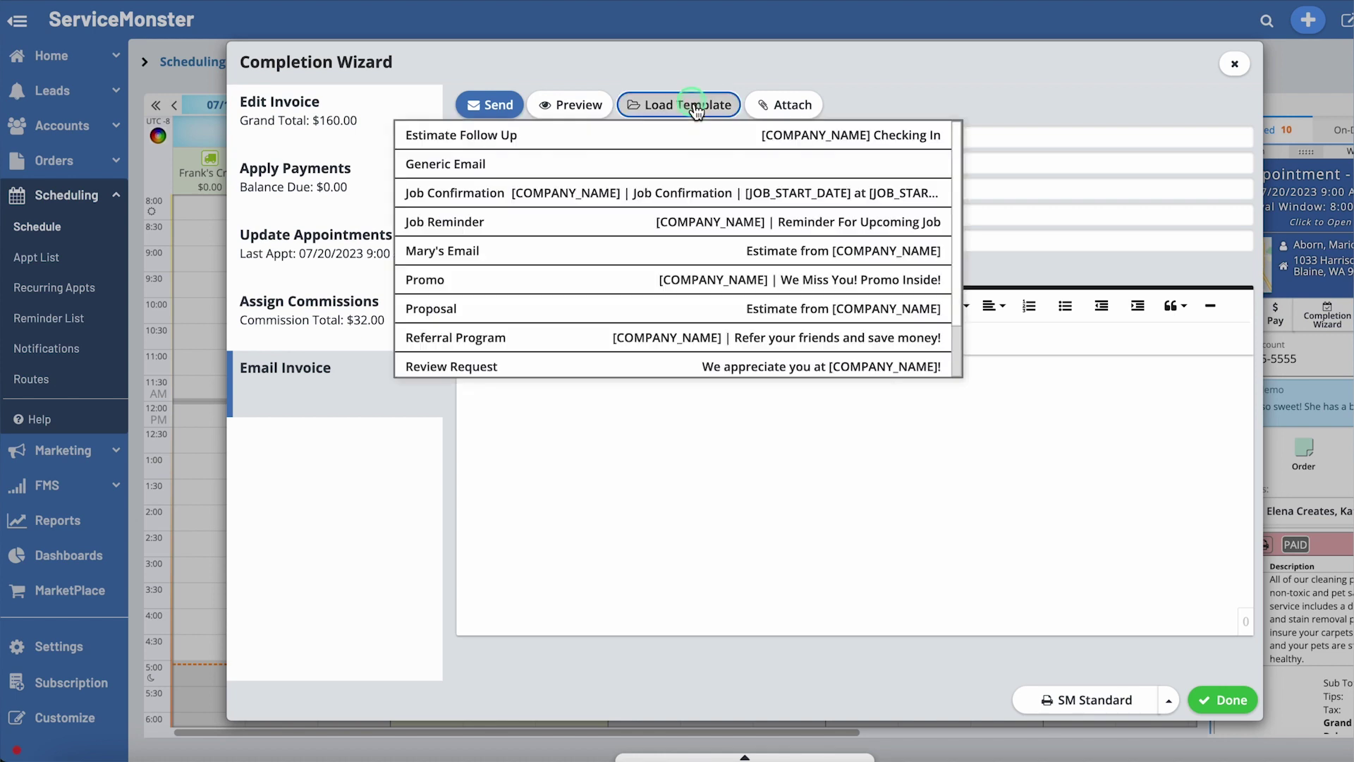
pyautogui.click(482, 223)
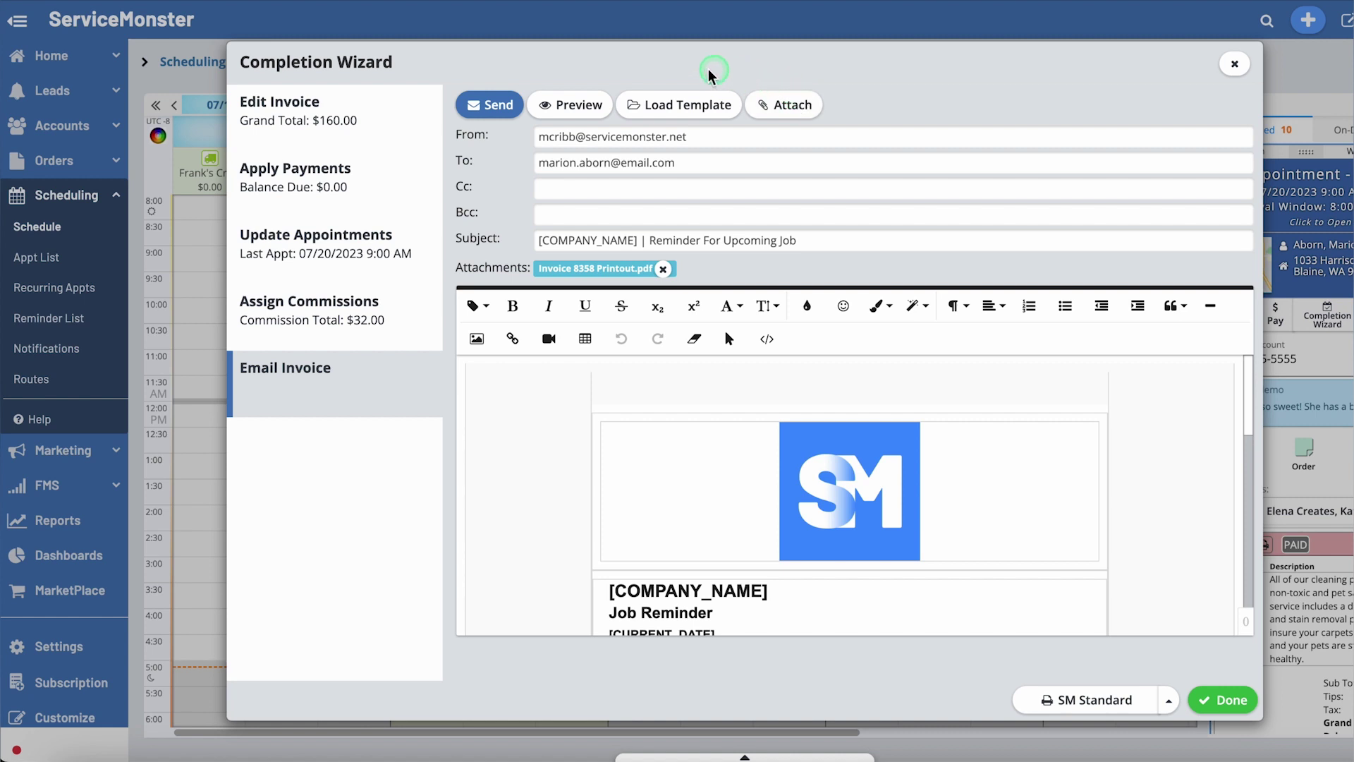
pyautogui.click(503, 111)
pyautogui.click(1227, 698)
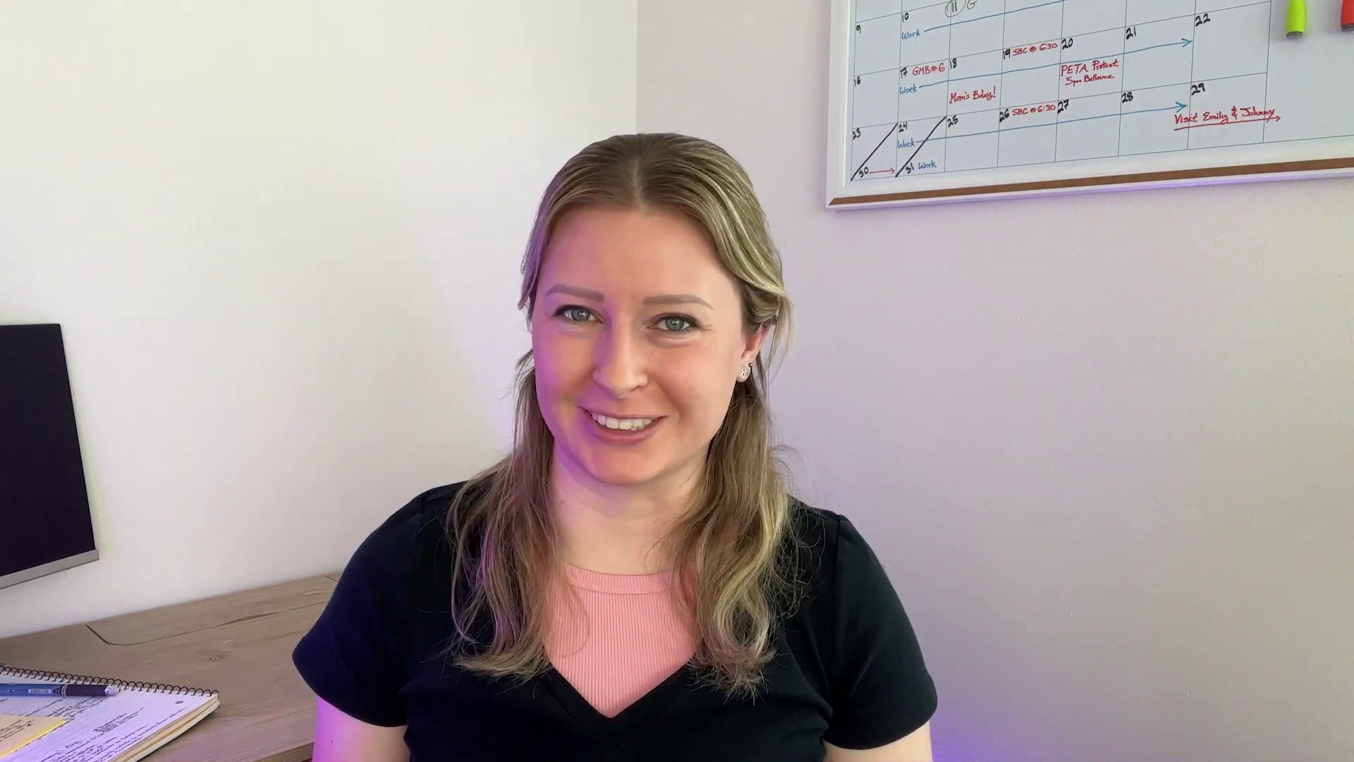
# - Select the completed July 20 appointment on the schedule and open invoice 8358
pyautogui.click(887, 350)
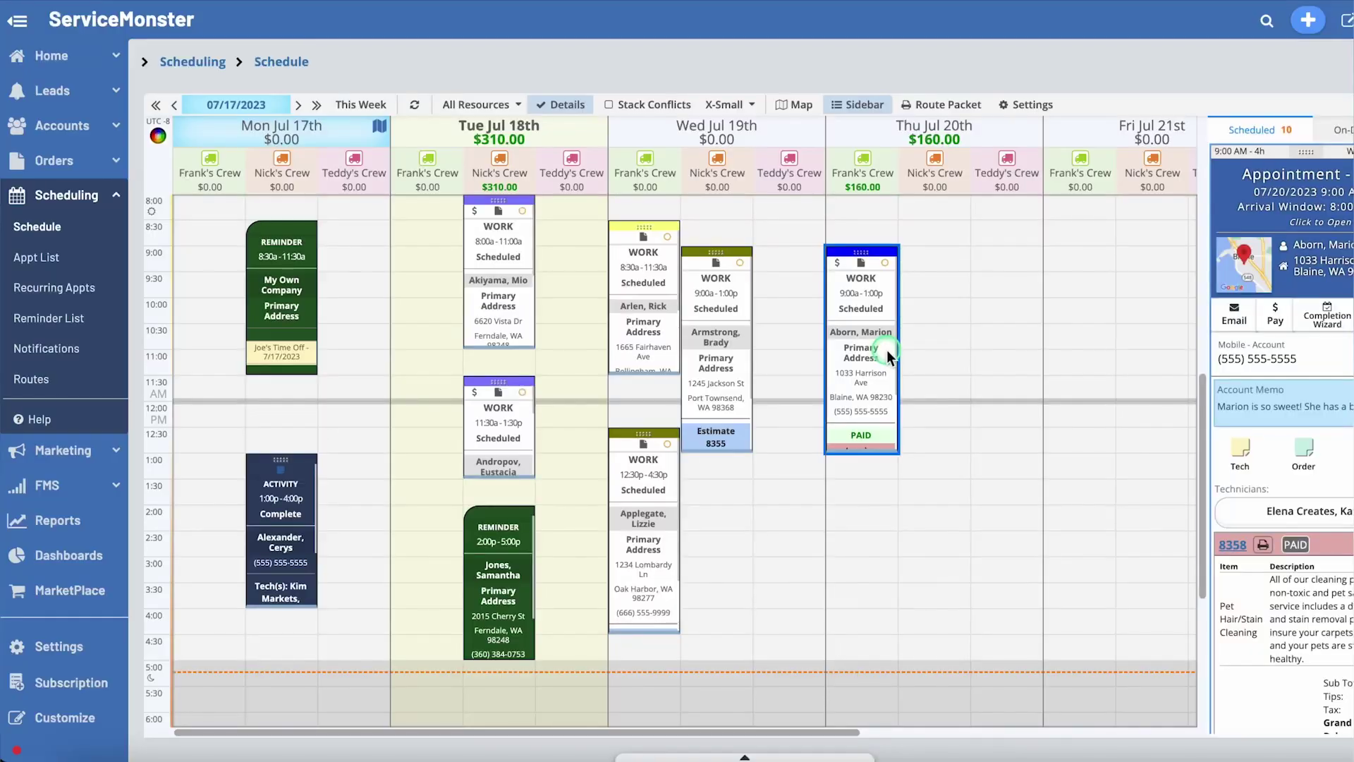
pyautogui.click(1132, 458)
pyautogui.click(1234, 545)
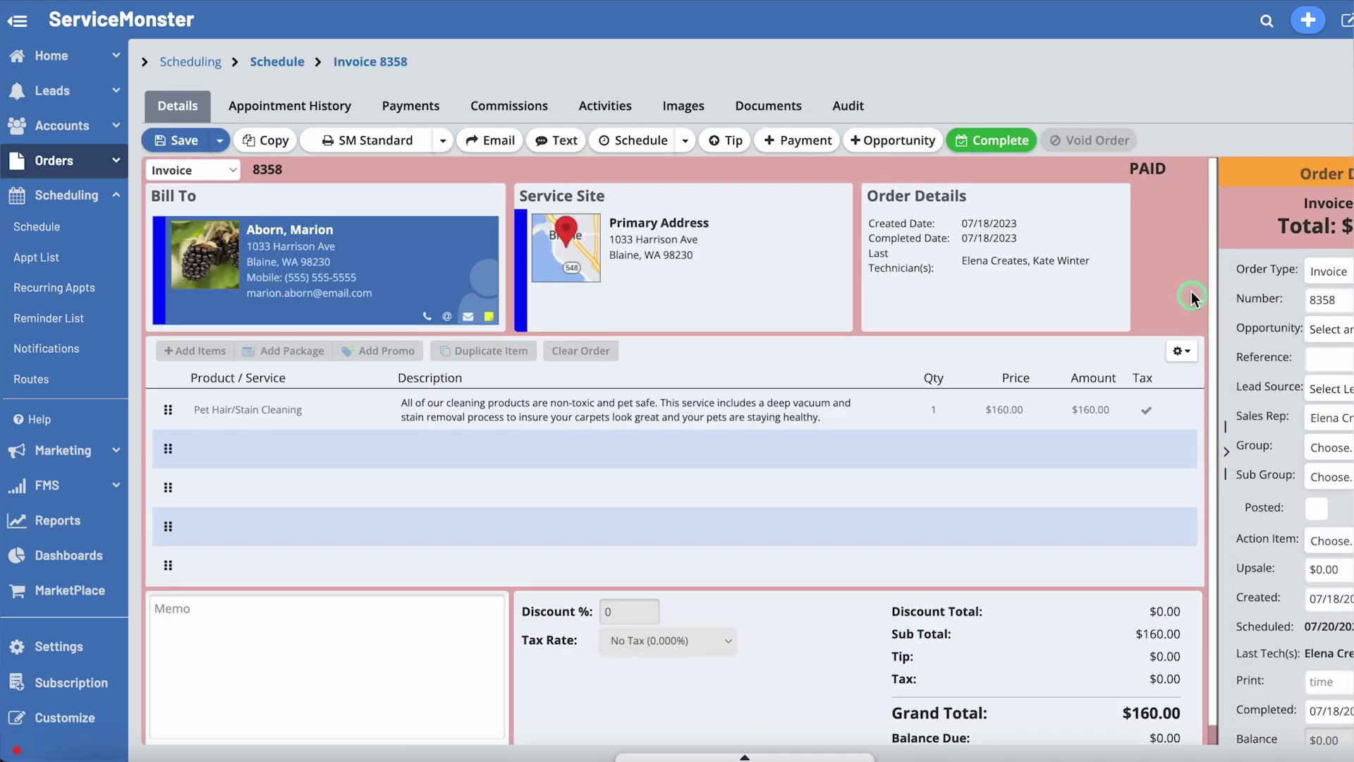
pyautogui.click(1161, 204)
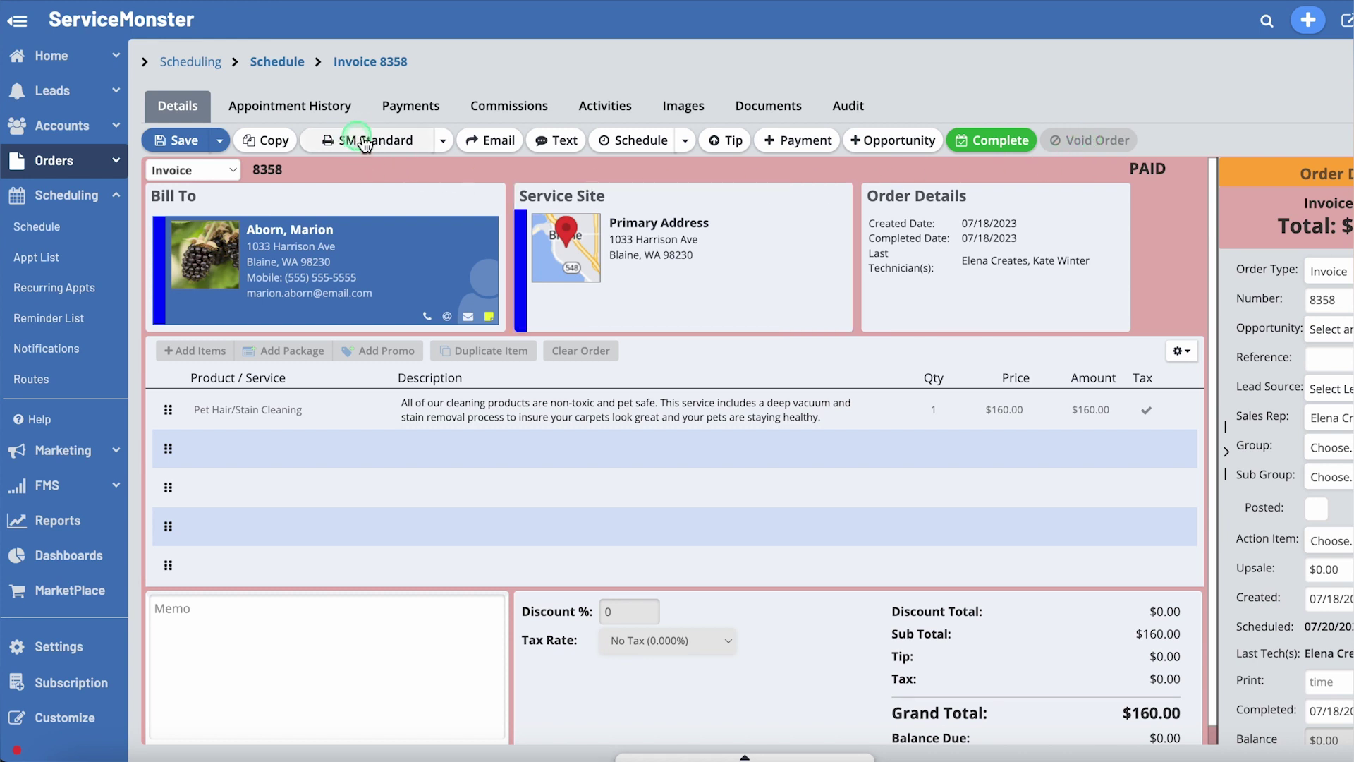
# - Print invoice 8358 as a PDF in the SM Standard print style
pyautogui.click(442, 143)
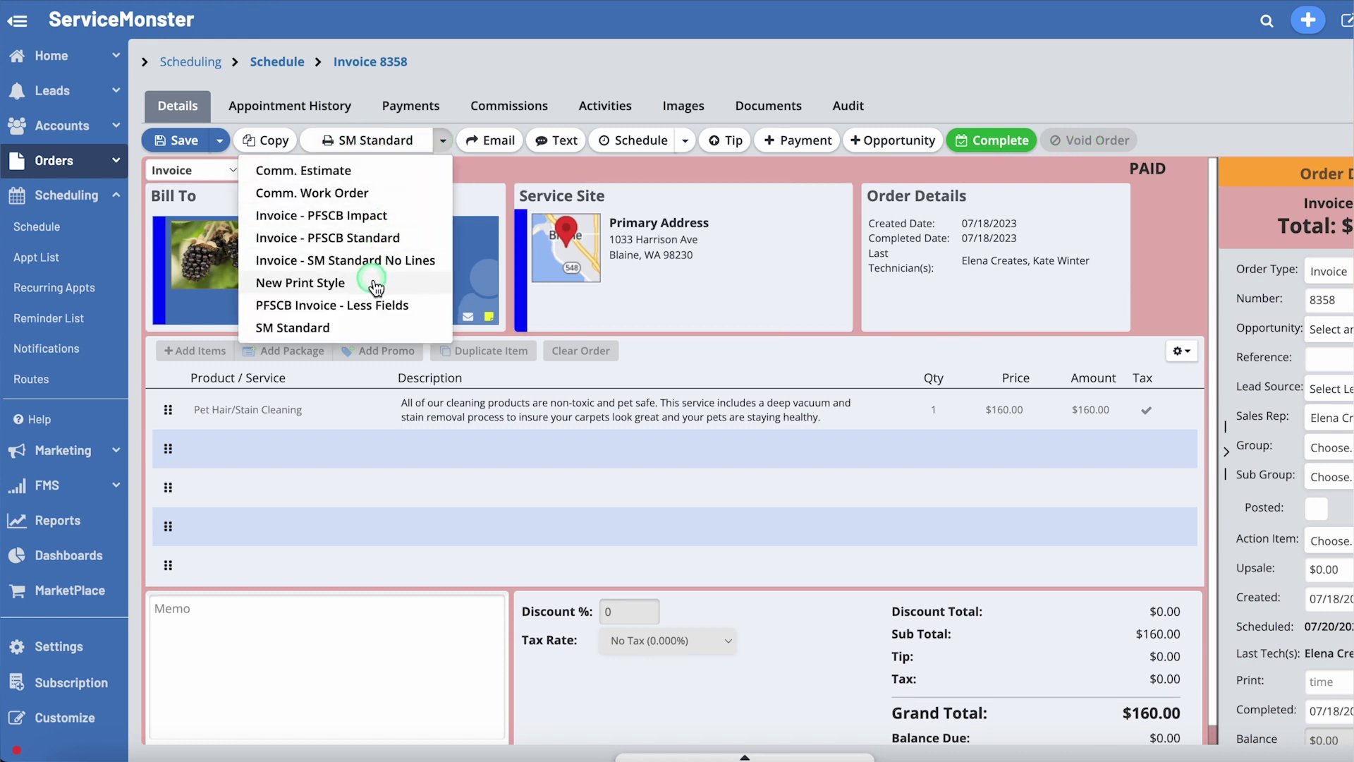
pyautogui.click(443, 141)
pyautogui.click(370, 141)
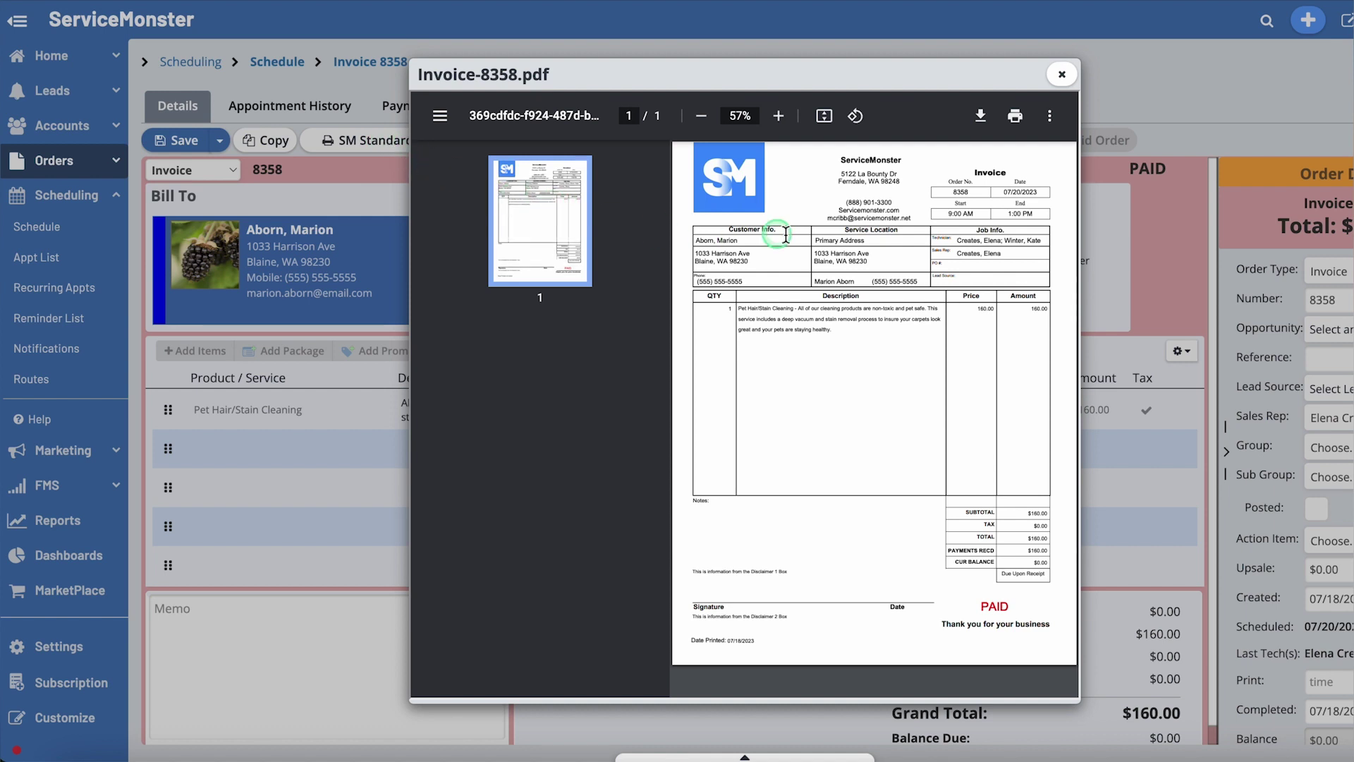
pyautogui.click(1013, 117)
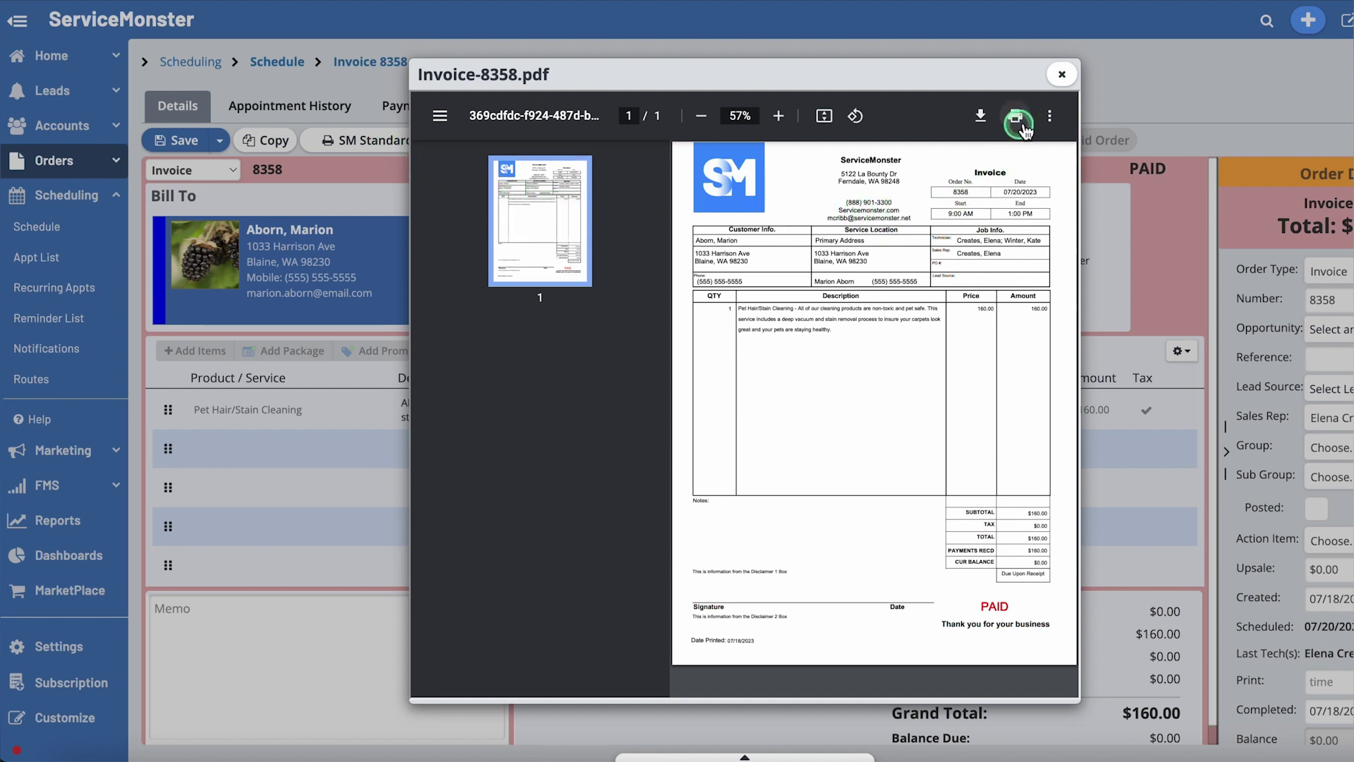
pyautogui.click(1062, 75)
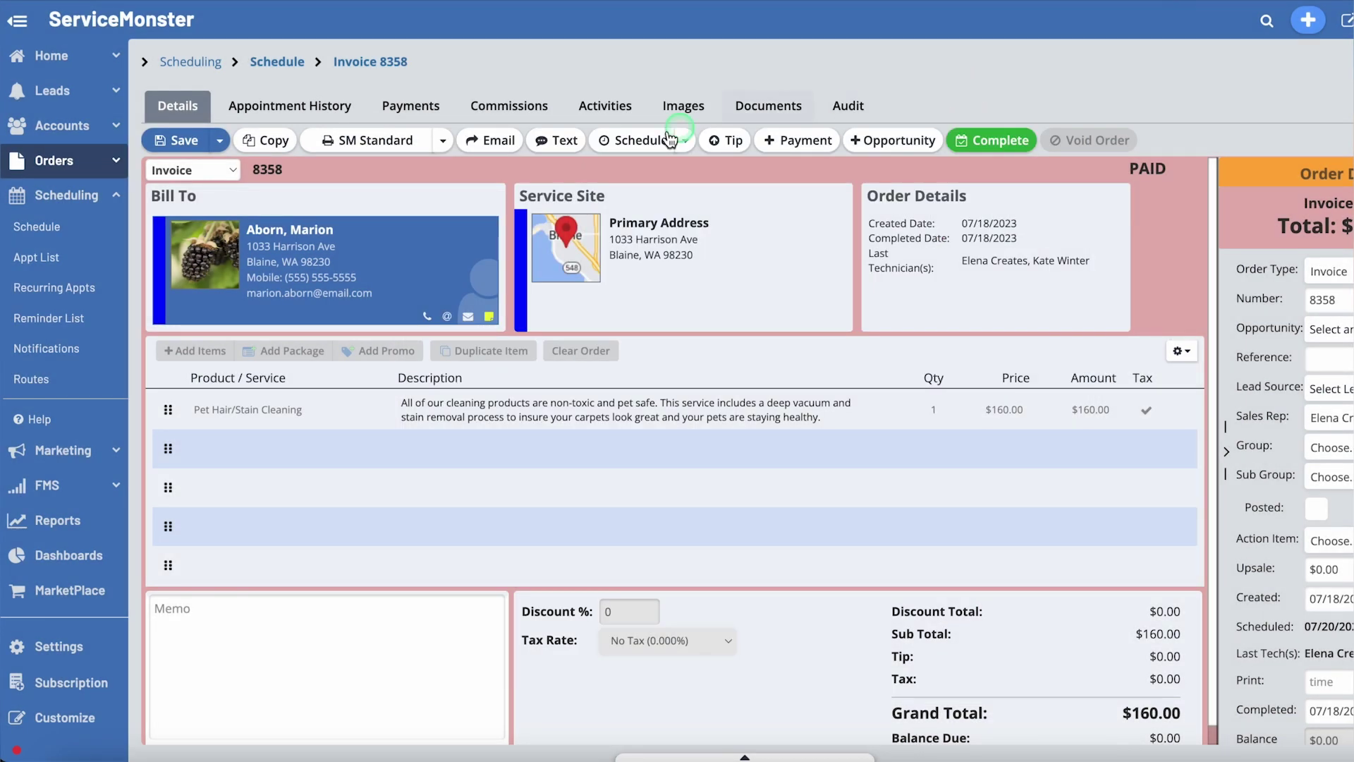
pyautogui.click(226, 172)
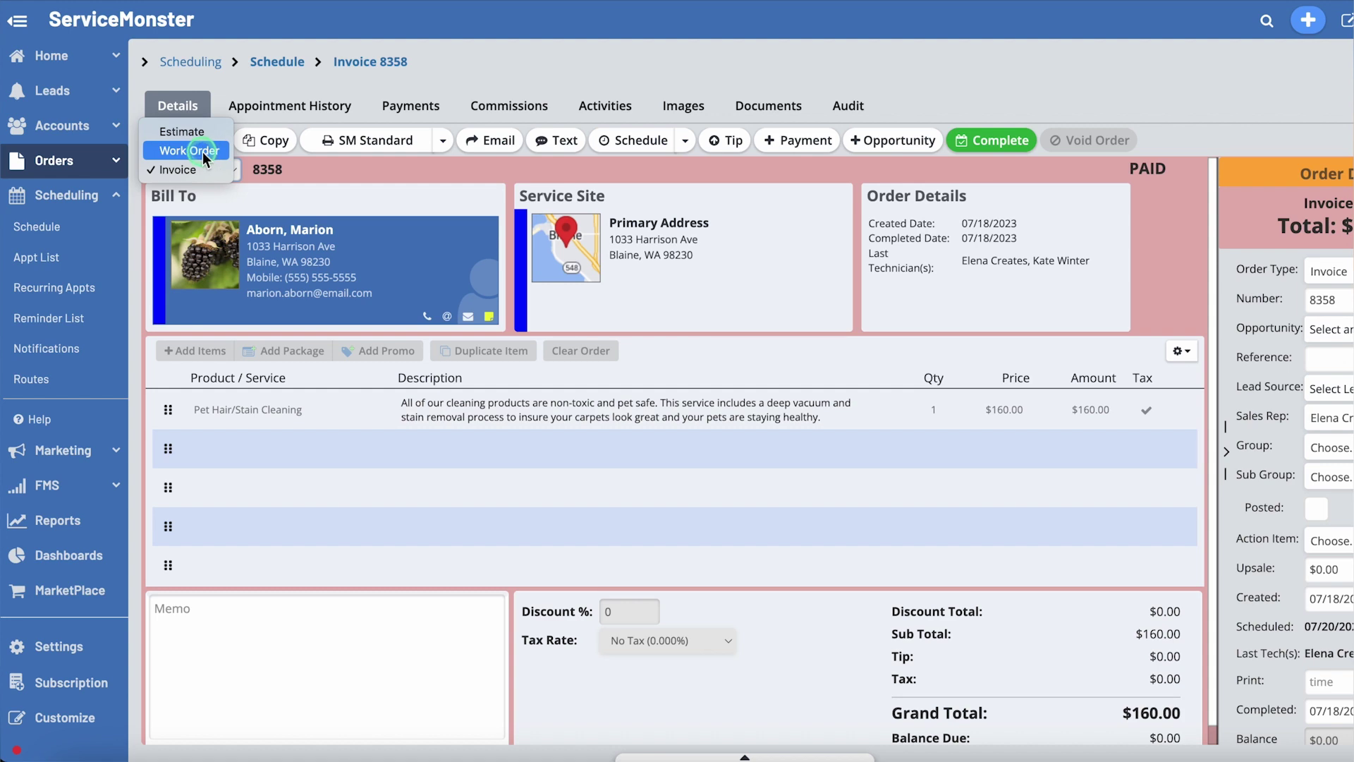
# - Change the order type to Work Order, add Organic Carpet Cleaning, and complete it
pyautogui.click(201, 151)
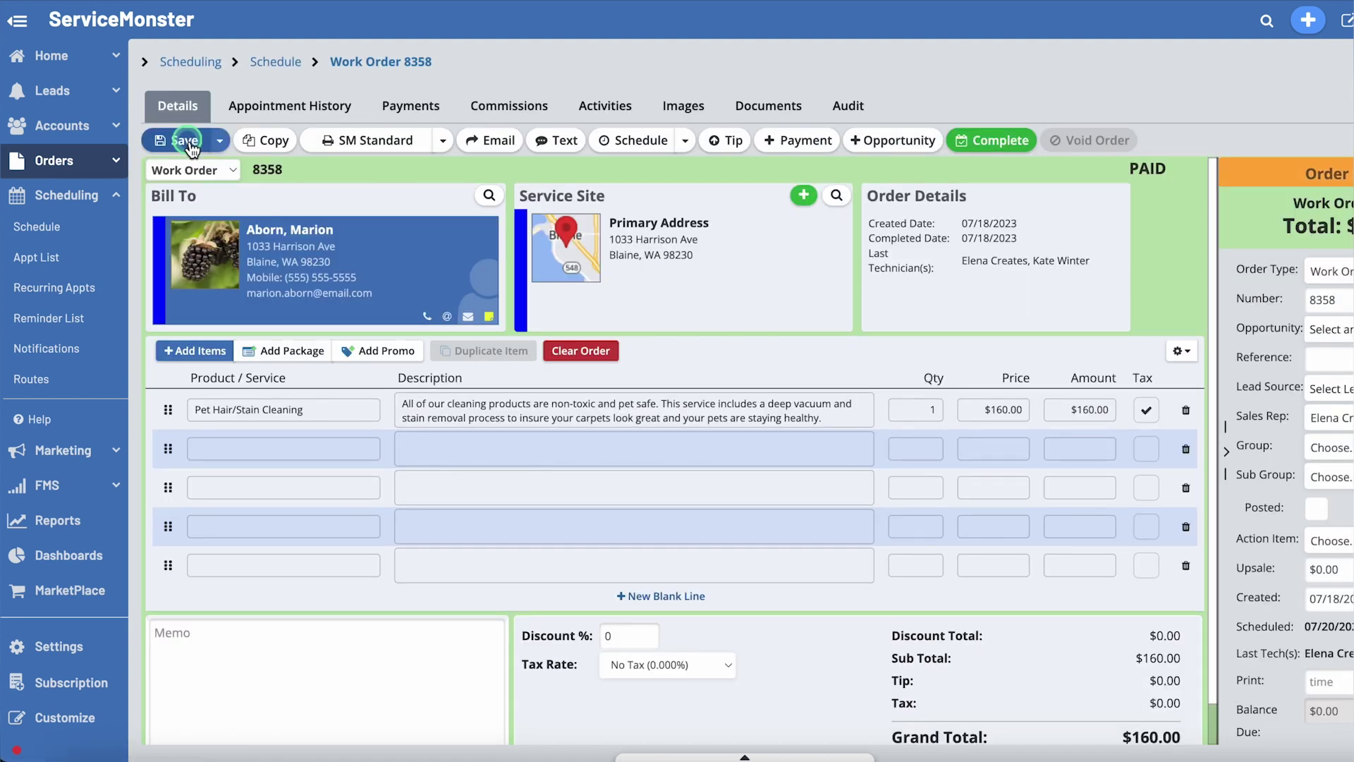
pyautogui.click(278, 449)
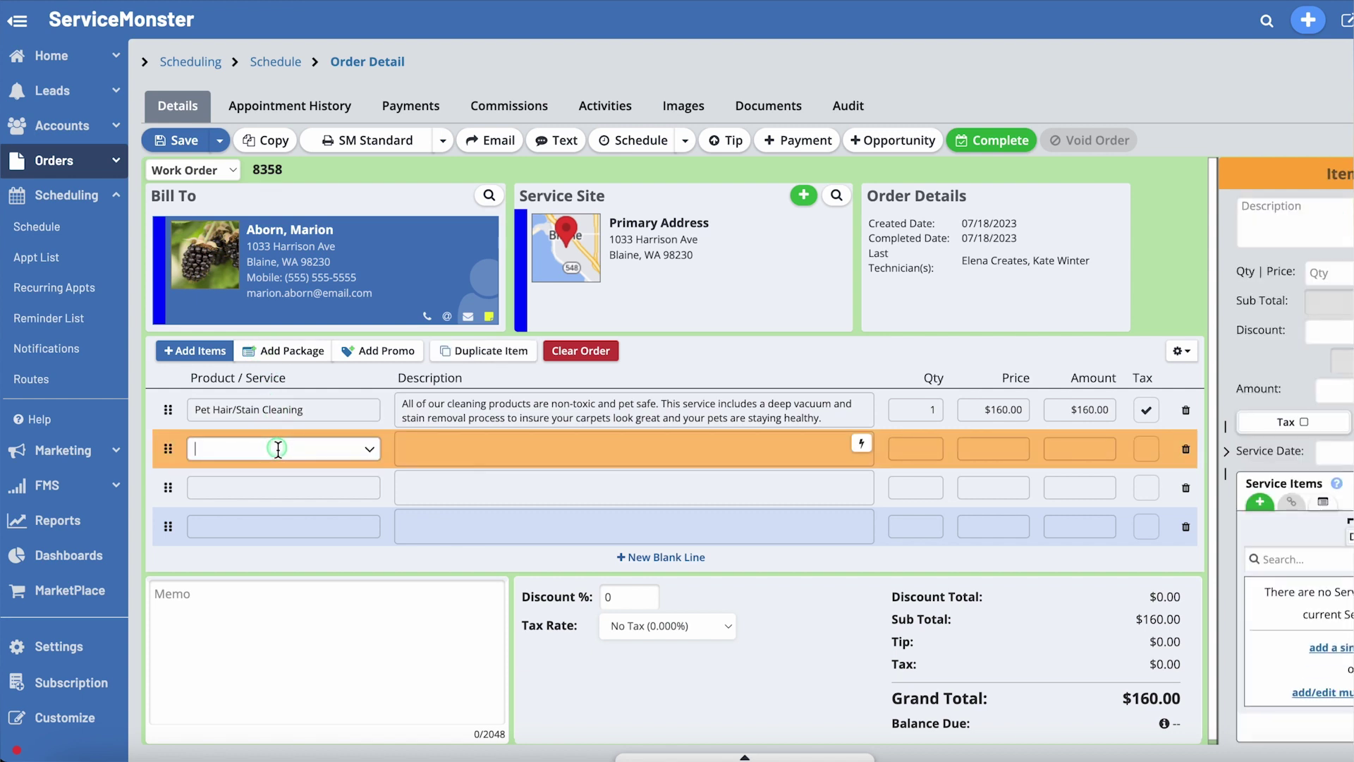
pyautogui.write('o')
pyautogui.click(287, 510)
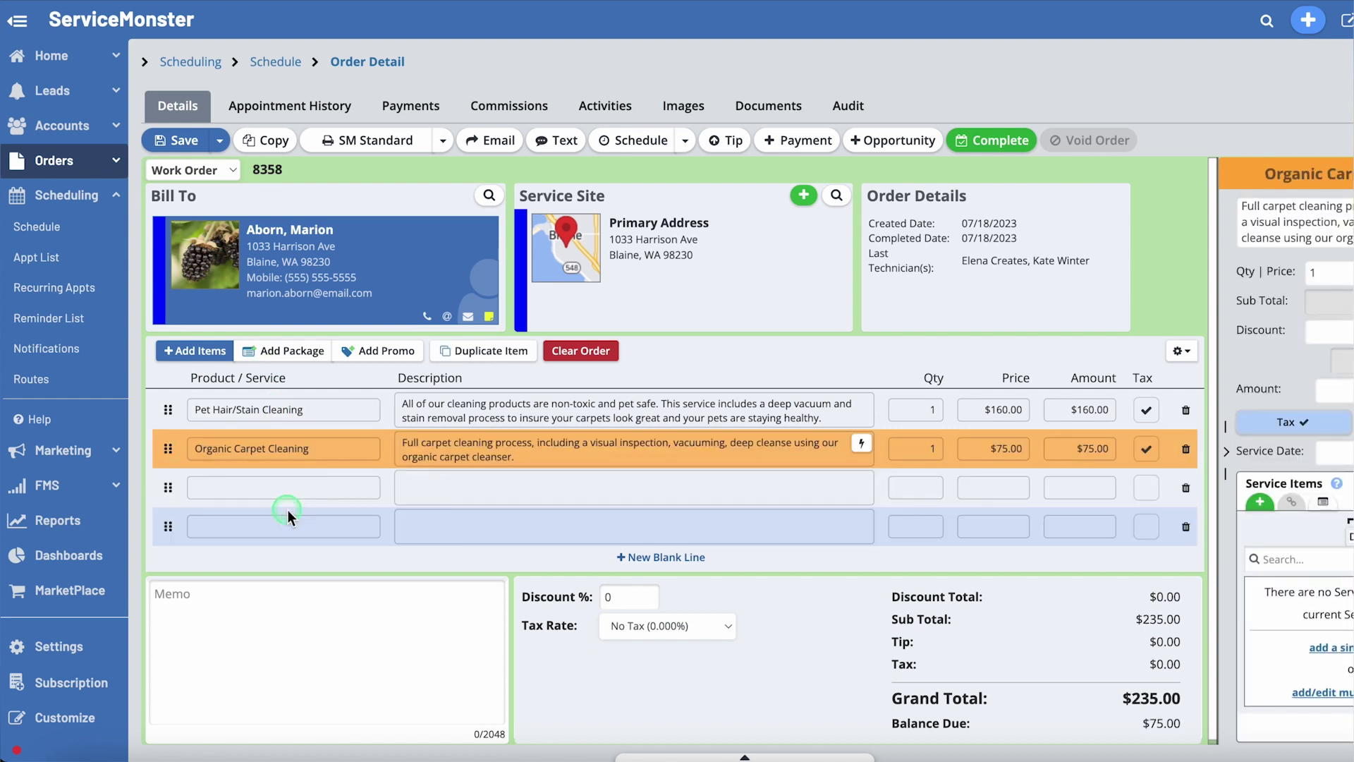
pyautogui.click(1022, 121)
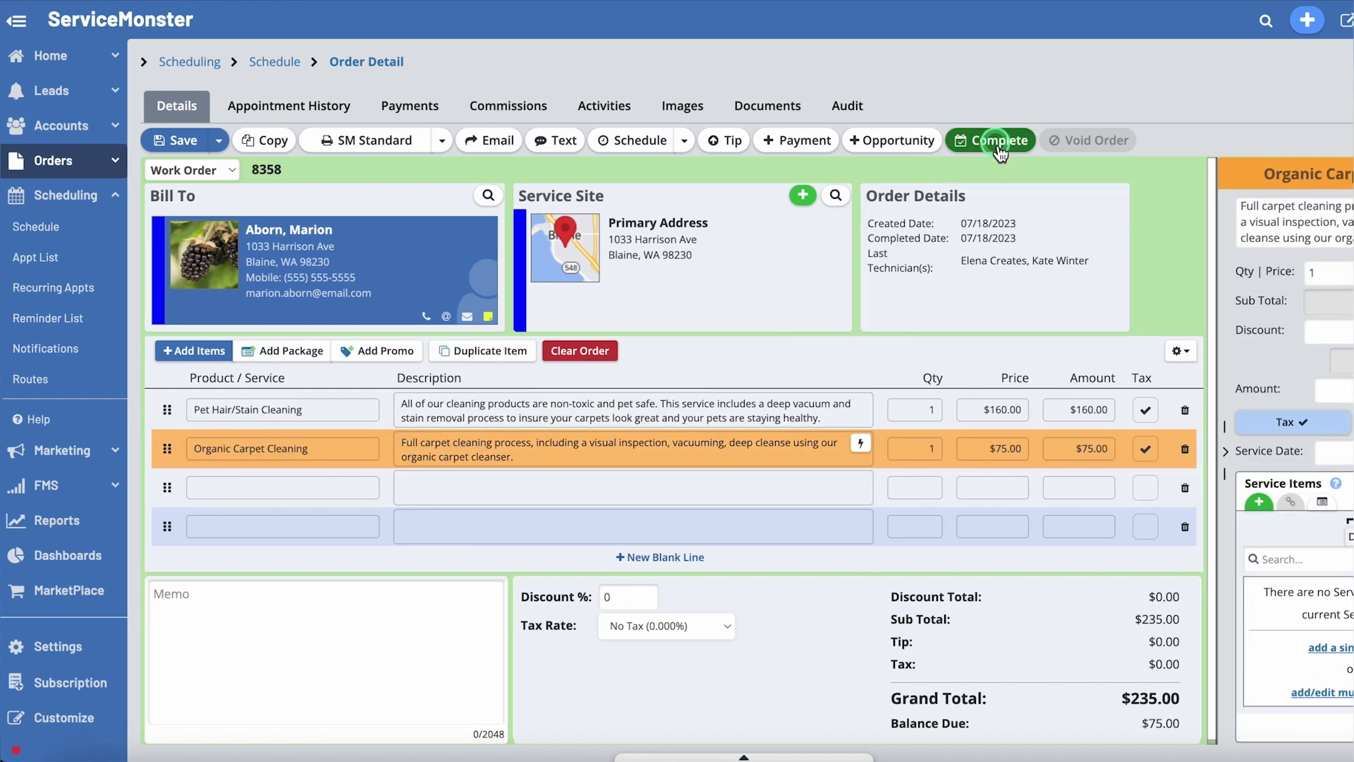
pyautogui.click(1002, 141)
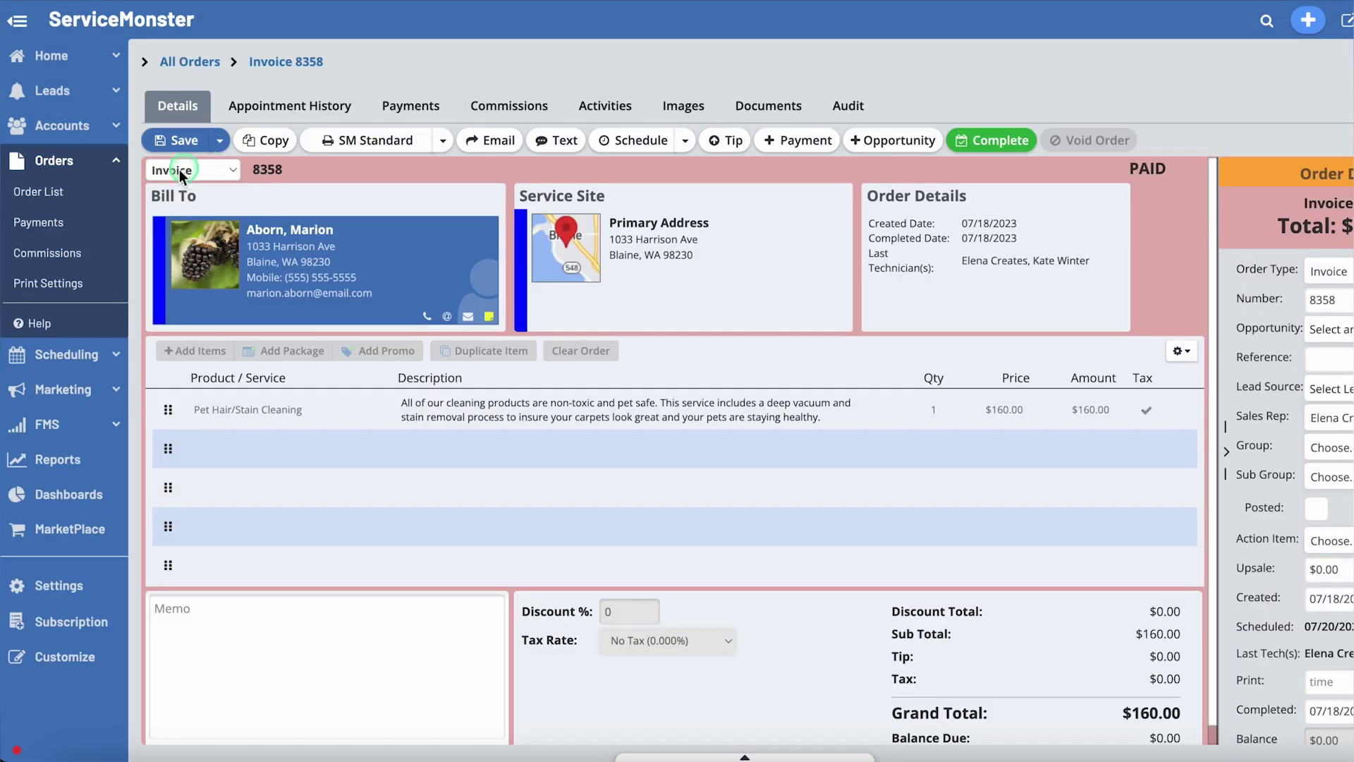
# - Open the full order list and select order 8358
pyautogui.click(55, 192)
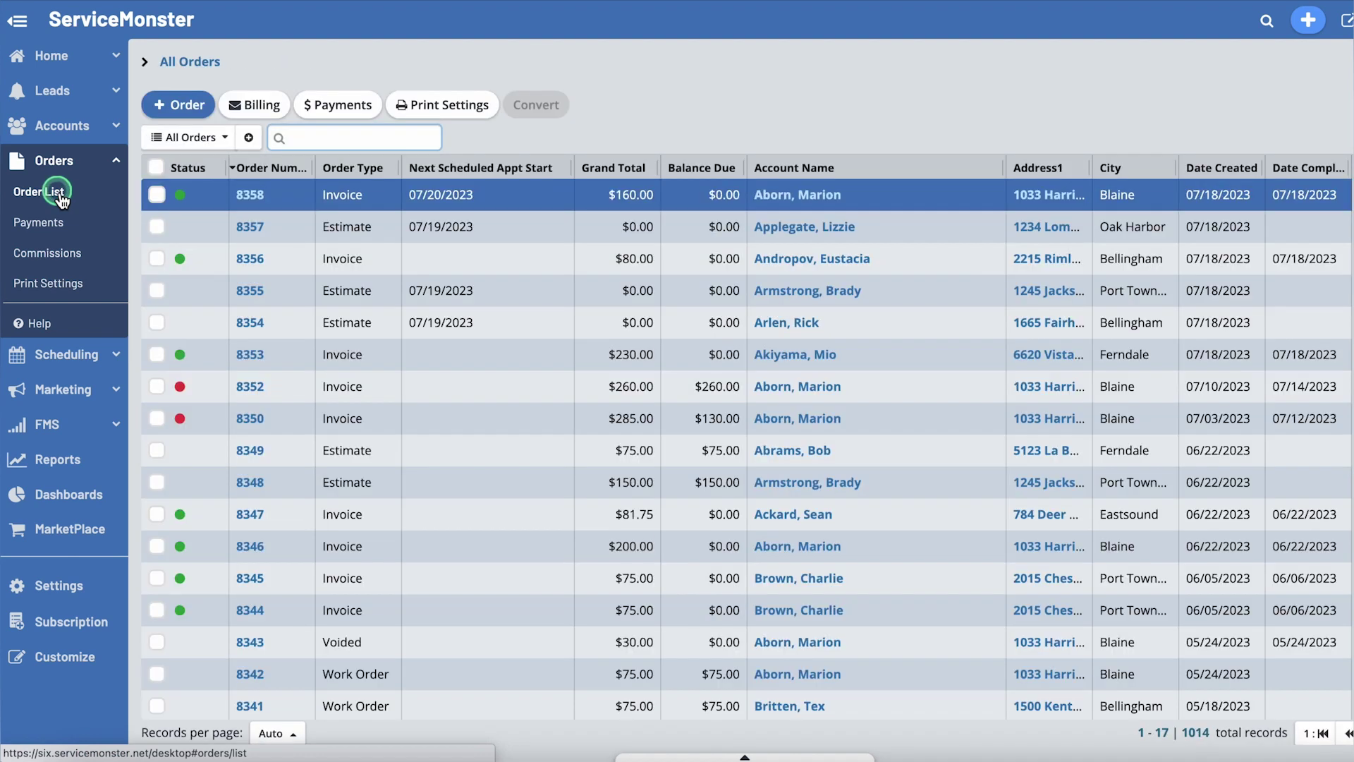
pyautogui.click(173, 193)
pyautogui.click(277, 197)
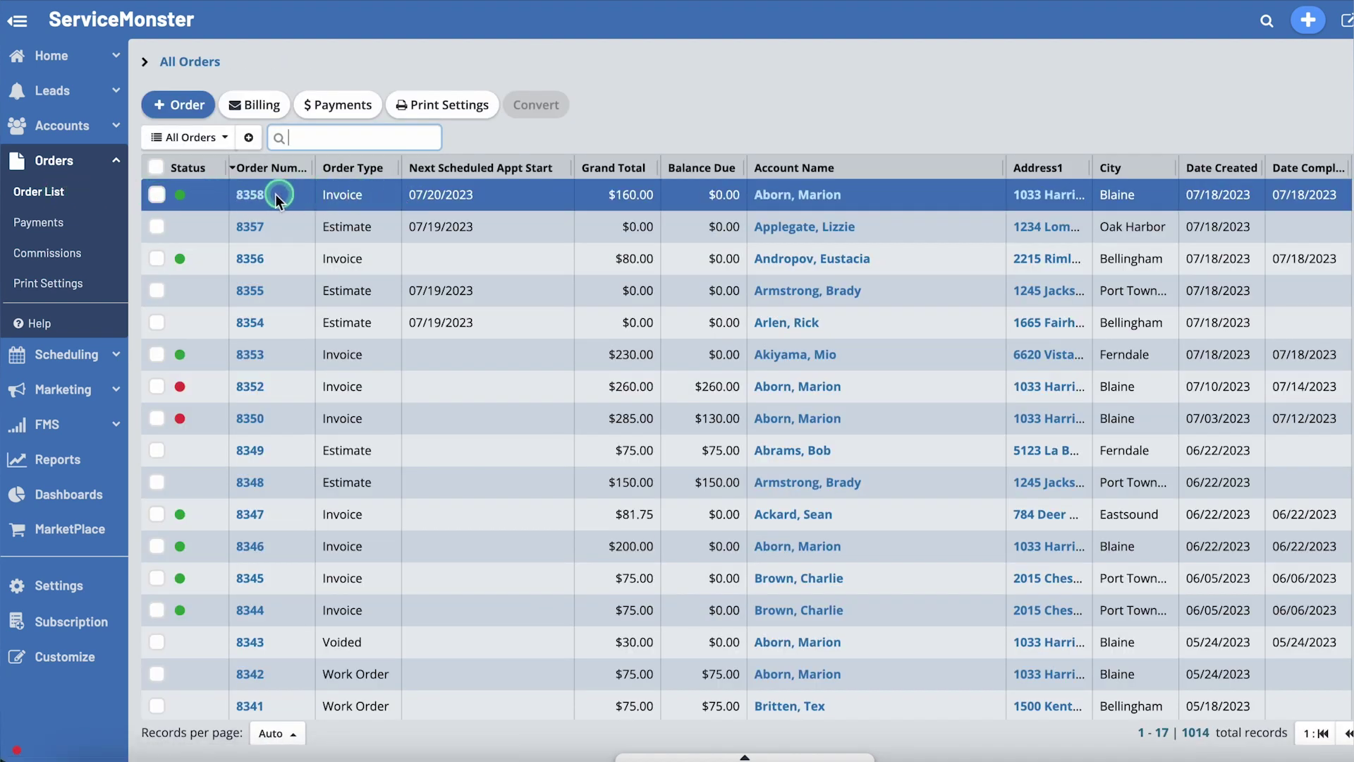